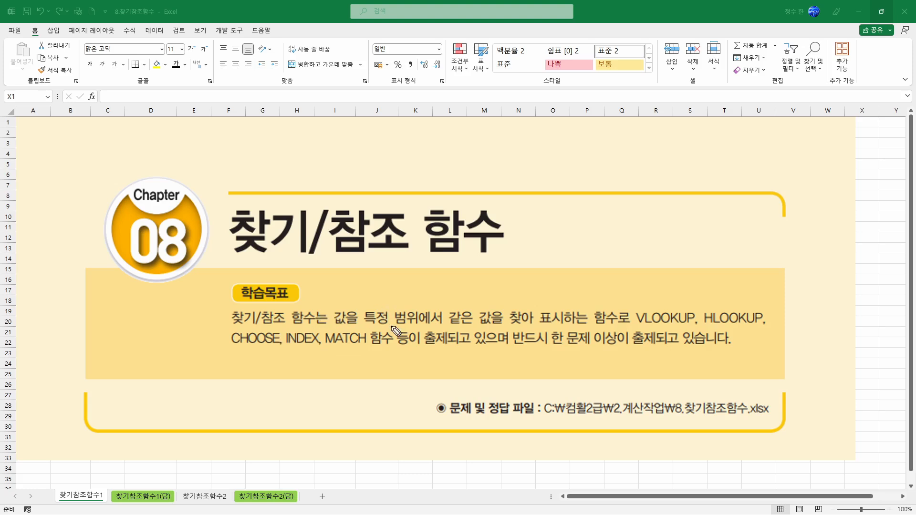
pyautogui.moveTo(337, 327); pyautogui.dragTo(412, 326)
pyautogui.moveTo(638, 326); pyautogui.dragTo(771, 323)
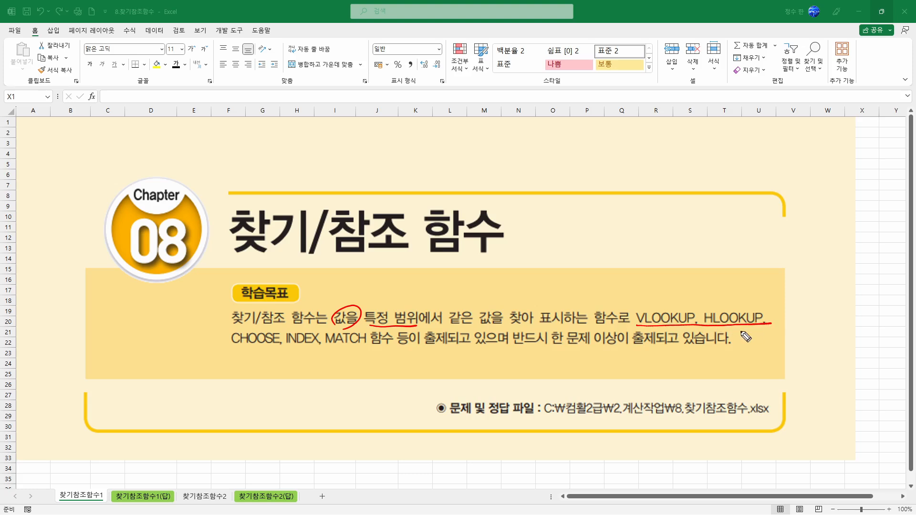
pyautogui.moveTo(231, 344); pyautogui.dragTo(282, 345)
pyautogui.moveTo(288, 347); pyautogui.dragTo(369, 349)
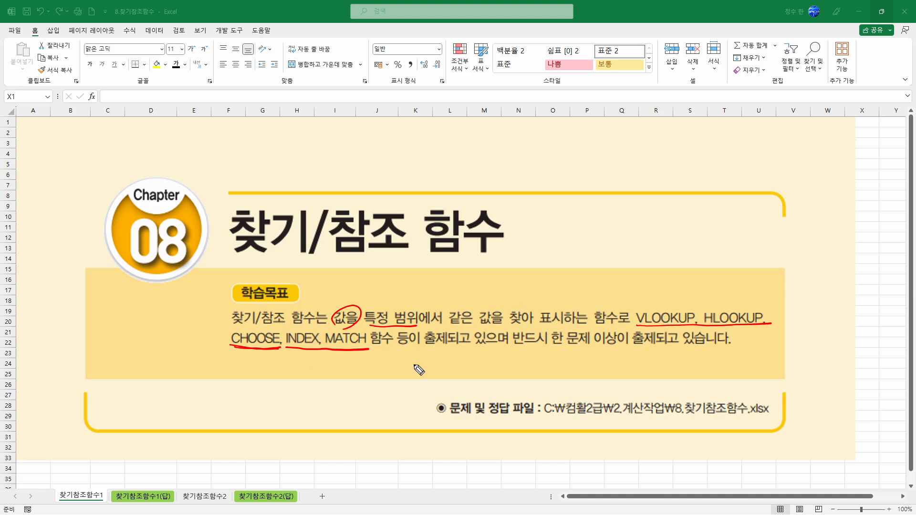
pyautogui.moveTo(716, 428)
pyautogui.mouseDown()
pyautogui.moveTo(778, 405)
pyautogui.moveTo(687, 436)
pyautogui.mouseUp()
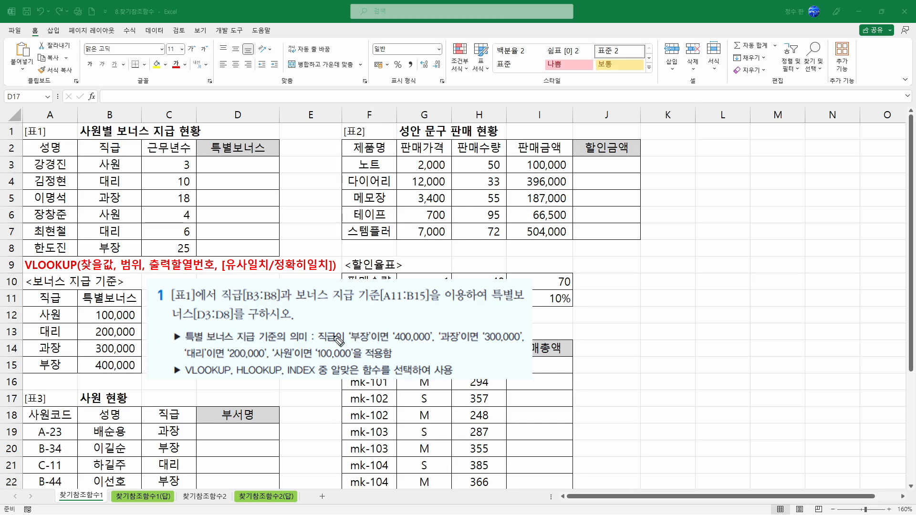
# Examine task 1 and trace how the positions in B3:B8 match the bonus amounts in the A11:B15 table.
pyautogui.moveTo(355, 342); pyautogui.dragTo(520, 342)
pyautogui.moveTo(185, 358); pyautogui.dragTo(364, 359)
pyautogui.moveTo(63, 325); pyautogui.dragTo(98, 326)
pyautogui.moveTo(63, 339); pyautogui.dragTo(98, 342)
pyautogui.moveTo(63, 361)
pyautogui.mouseDown()
pyautogui.moveTo(85, 359)
pyautogui.moveTo(88, 377)
pyautogui.mouseUp()
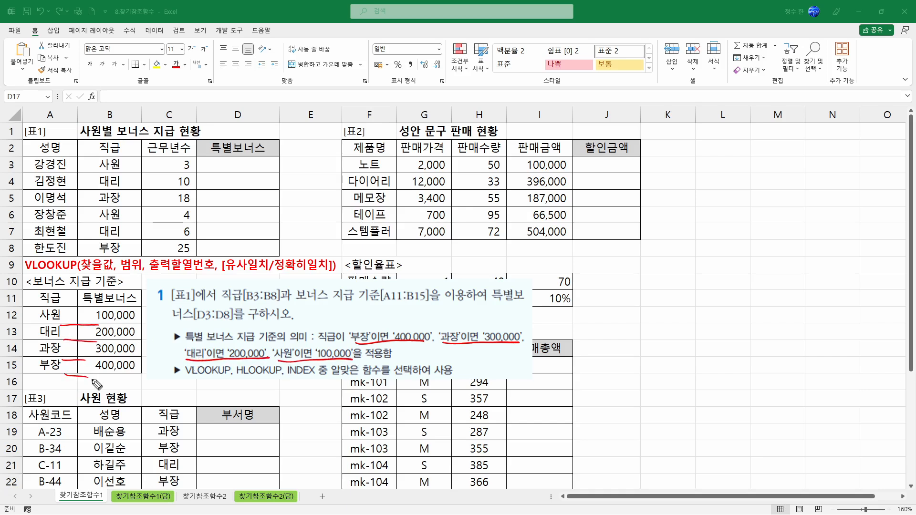
pyautogui.press('e')
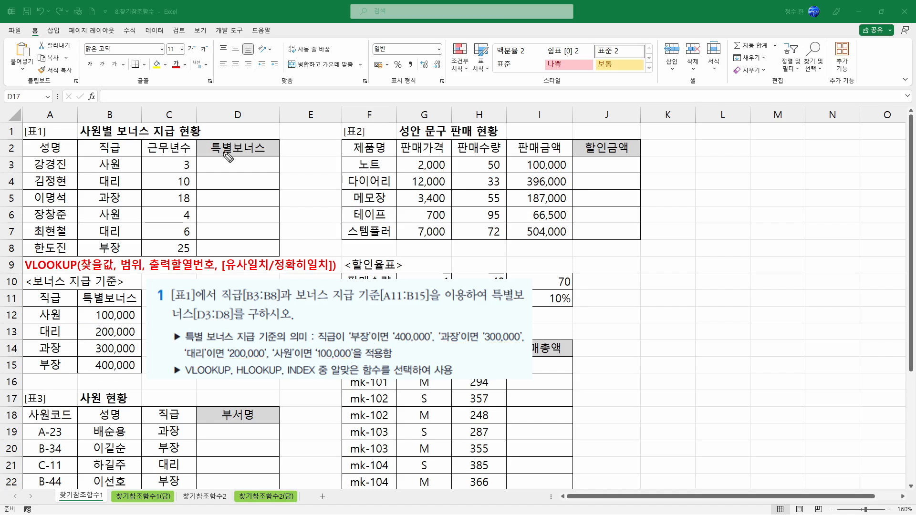
pyautogui.moveTo(108, 160)
pyautogui.mouseDown()
pyautogui.moveTo(114, 182)
pyautogui.moveTo(64, 214)
pyautogui.moveTo(40, 305)
pyautogui.mouseUp()
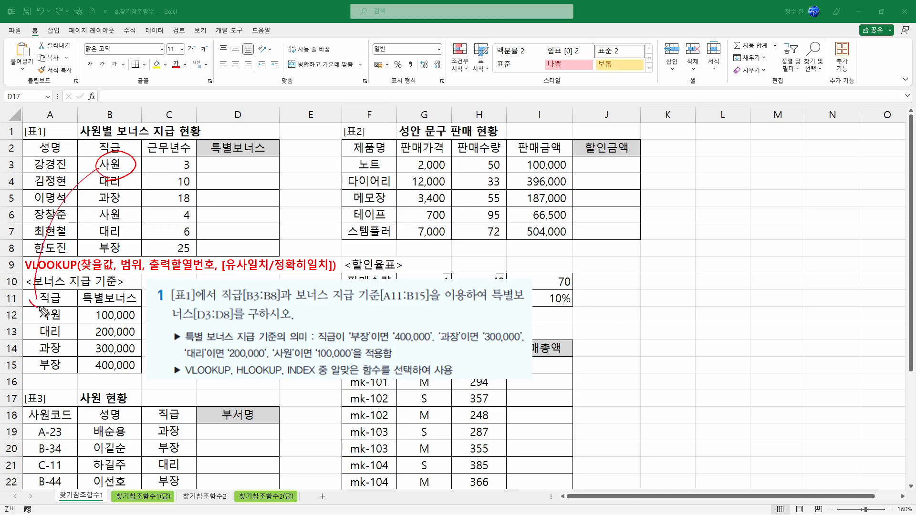
pyautogui.moveTo(146, 319)
pyautogui.mouseDown()
pyautogui.moveTo(229, 238)
pyautogui.moveTo(235, 177)
pyautogui.moveTo(248, 182)
pyautogui.moveTo(207, 173)
pyautogui.mouseUp()
pyautogui.moveTo(228, 162)
pyautogui.mouseDown()
pyautogui.moveTo(225, 172)
pyautogui.moveTo(229, 164)
pyautogui.mouseUp()
pyautogui.moveTo(234, 166); pyautogui.dragTo(285, 163)
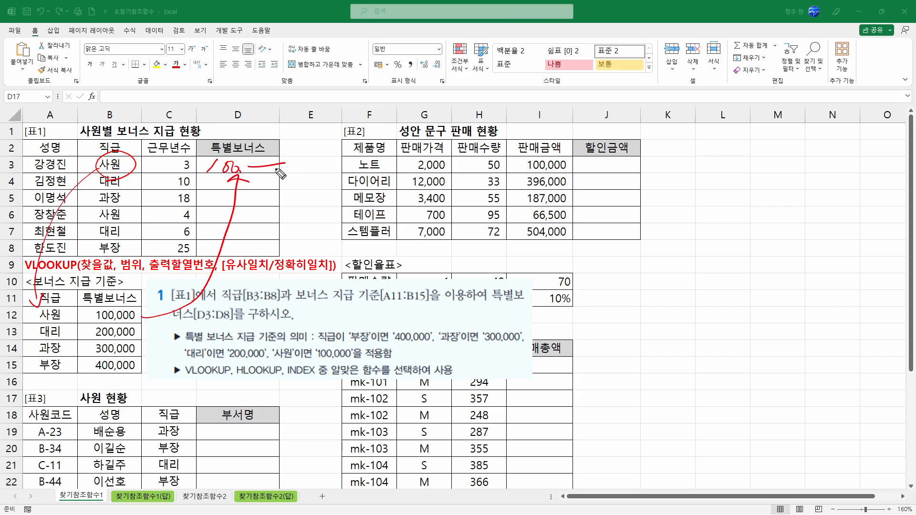
pyautogui.moveTo(119, 174)
pyautogui.mouseDown()
pyautogui.moveTo(114, 196)
pyautogui.moveTo(96, 205)
pyautogui.moveTo(51, 329)
pyautogui.moveTo(58, 339)
pyautogui.mouseUp()
pyautogui.moveTo(134, 328)
pyautogui.mouseDown()
pyautogui.moveTo(110, 341)
pyautogui.moveTo(213, 319)
pyautogui.moveTo(252, 190)
pyautogui.moveTo(314, 182)
pyautogui.mouseUp()
pyautogui.press('e')
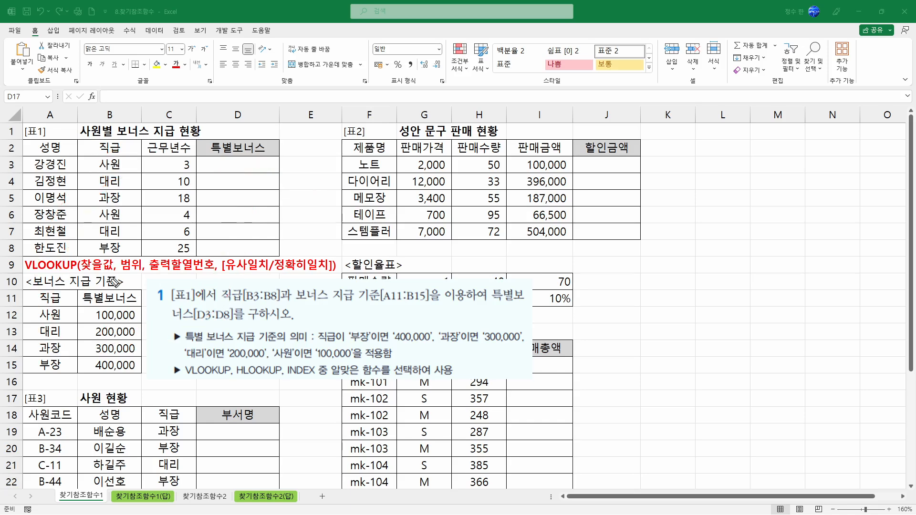
# Review the VLOOKUP arguments against the bonus table: lookup value, range, output column number and exact or approximate match.
pyautogui.moveTo(82, 270); pyautogui.dragTo(113, 270)
pyautogui.moveTo(122, 170)
pyautogui.mouseDown()
pyautogui.moveTo(98, 166)
pyautogui.moveTo(125, 177)
pyautogui.mouseUp()
pyautogui.moveTo(94, 251)
pyautogui.mouseDown()
pyautogui.moveTo(93, 216)
pyautogui.moveTo(111, 181)
pyautogui.mouseUp()
pyautogui.moveTo(141, 267)
pyautogui.mouseDown()
pyautogui.moveTo(143, 296)
pyautogui.moveTo(79, 290)
pyautogui.moveTo(38, 377)
pyautogui.moveTo(149, 313)
pyautogui.mouseUp()
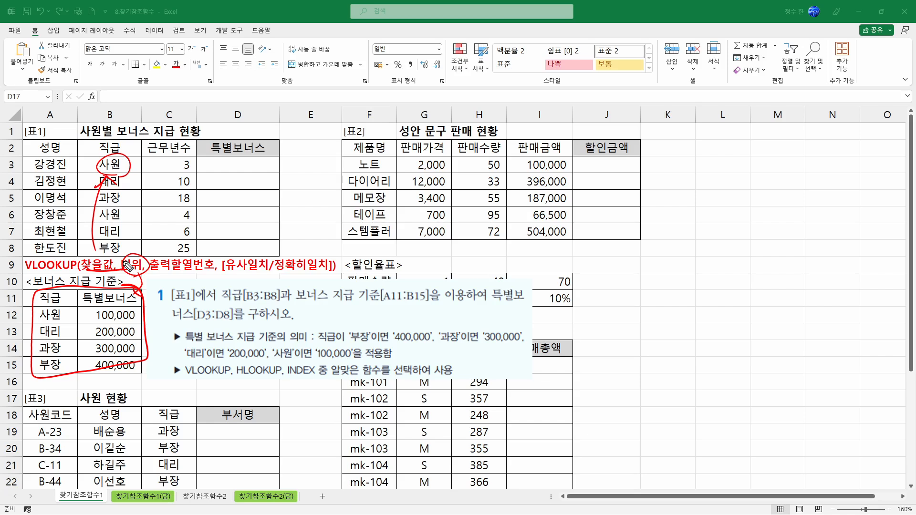
pyautogui.moveTo(160, 273); pyautogui.dragTo(201, 274)
pyautogui.moveTo(72, 292); pyautogui.dragTo(66, 308)
pyautogui.moveTo(195, 286); pyautogui.dragTo(329, 275)
pyautogui.moveTo(124, 173); pyautogui.dragTo(118, 180)
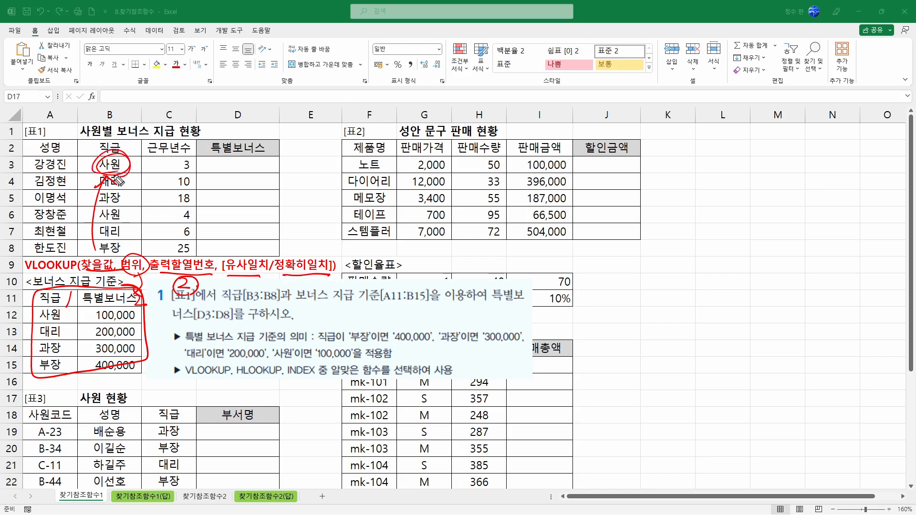
pyautogui.moveTo(62, 306); pyautogui.dragTo(41, 315)
pyautogui.moveTo(297, 245)
pyautogui.mouseDown()
pyautogui.moveTo(303, 260)
pyautogui.moveTo(311, 243)
pyautogui.mouseUp()
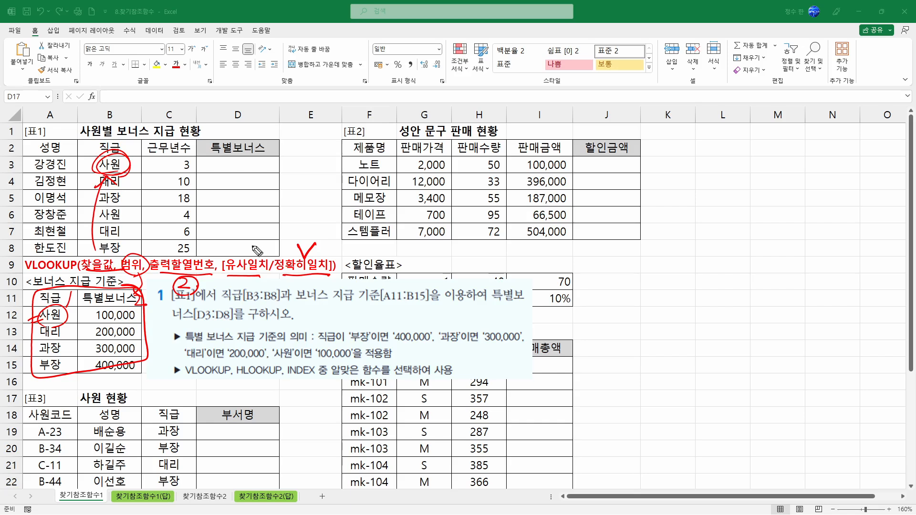
pyautogui.press('Escape')
# Start a VLOOKUP formula in D3 with the position in B3 as the lookup value.
pyautogui.click(259, 171)
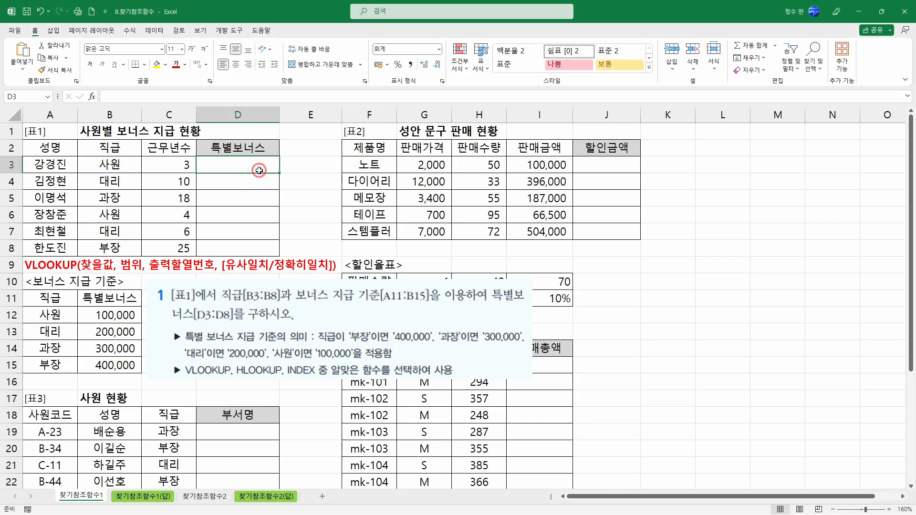
pyautogui.write('=')
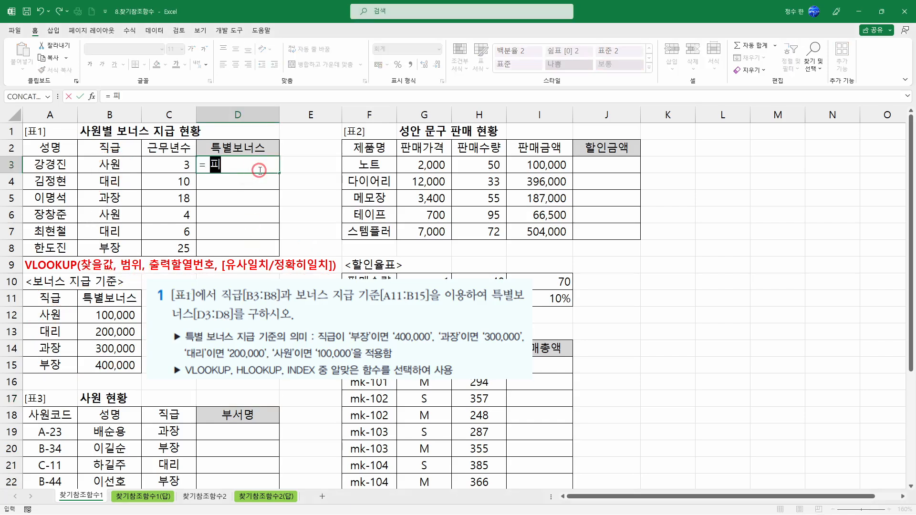
pyautogui.write('VL')
pyautogui.press('Tab')
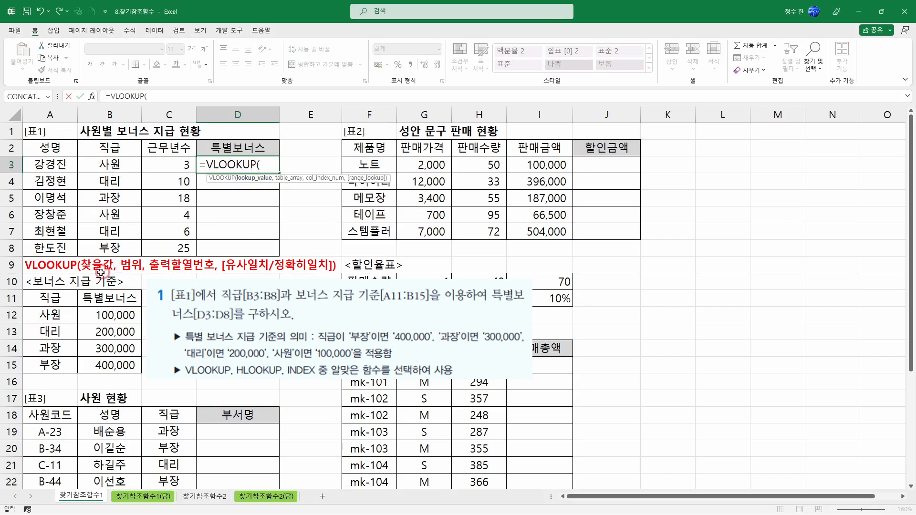
pyautogui.click(253, 162)
pyautogui.click(129, 171)
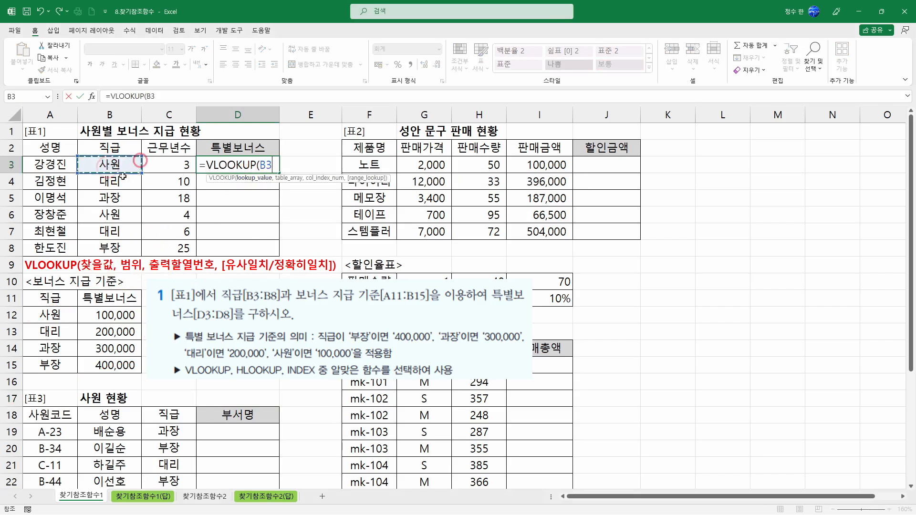
pyautogui.write(',')
pyautogui.click(291, 195)
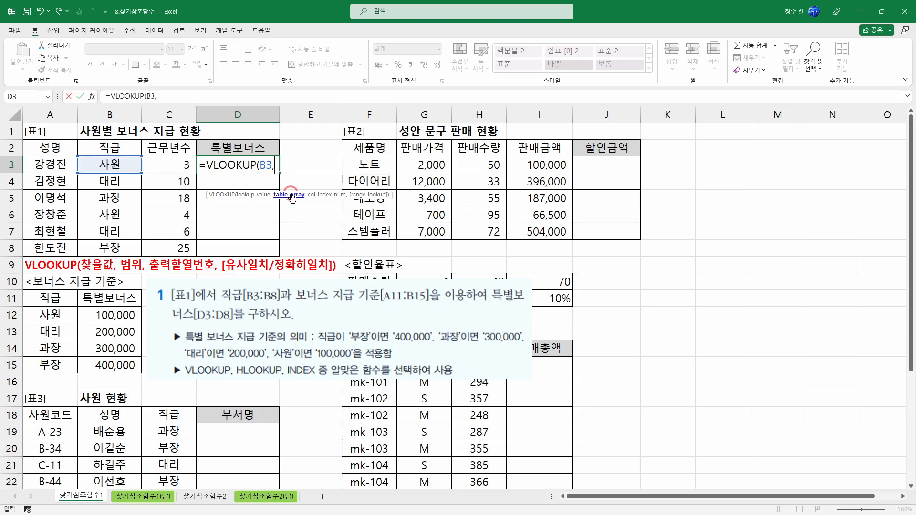
# Try A11:B15 and A12:B15 as the VLOOKUP table range, with and without the header row.
pyautogui.moveTo(43, 300); pyautogui.dragTo(100, 360)
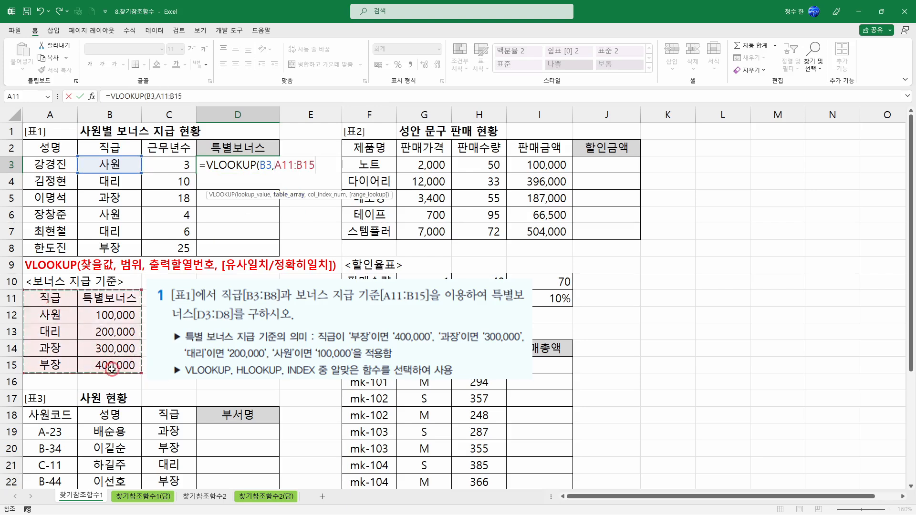
pyautogui.click(48, 313)
pyautogui.moveTo(49, 314); pyautogui.dragTo(103, 374)
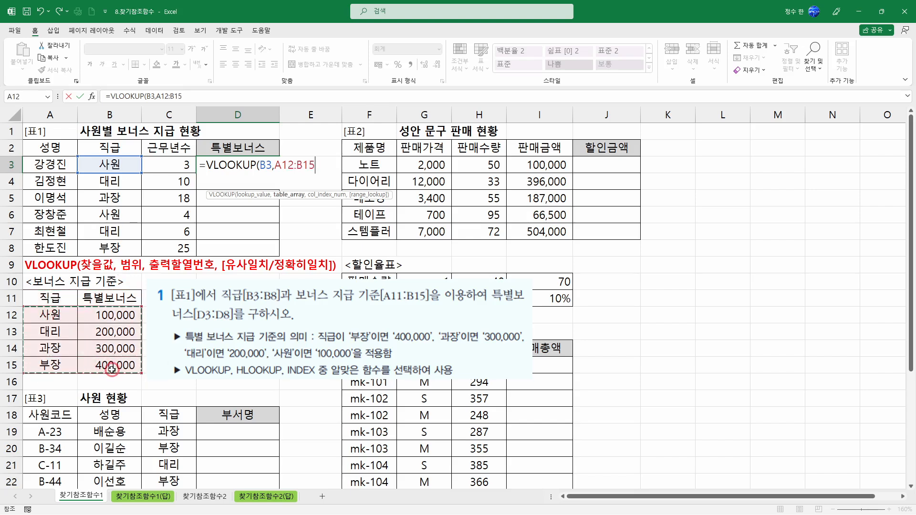
pyautogui.moveTo(58, 299); pyautogui.dragTo(105, 364)
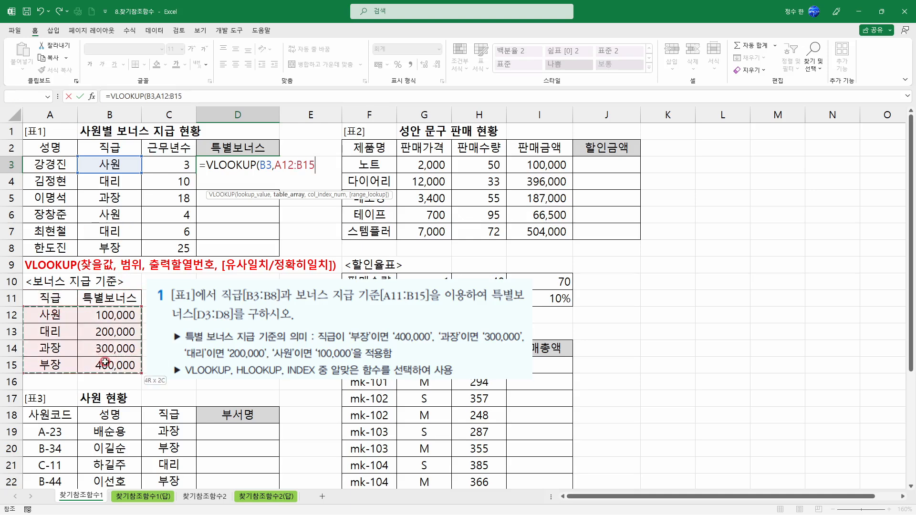
# Use the absolute range $A$11:$B$15 as the lookup table and 2 as the output column number.
pyautogui.moveTo(55, 299); pyautogui.dragTo(105, 359)
pyautogui.press('F4')
pyautogui.write(',2')
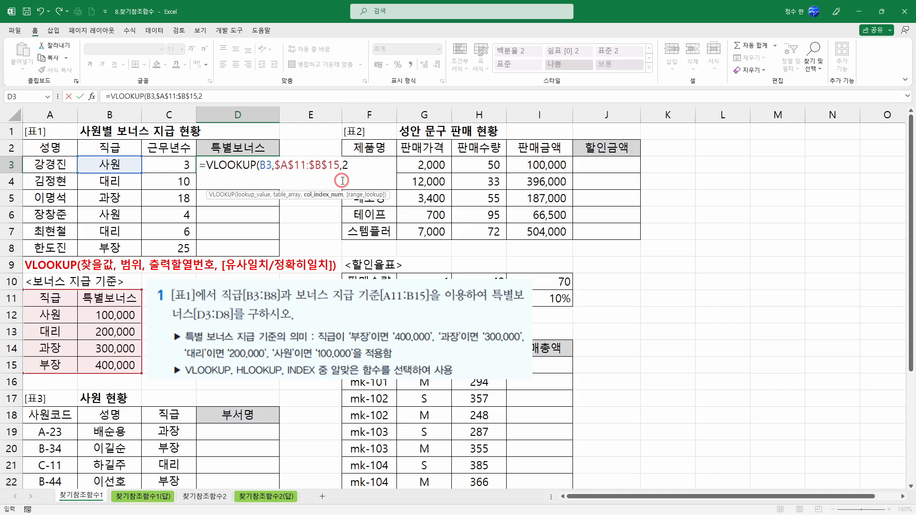
# Set the VLOOKUP match-type argument to FALSE for an exact match.
pyautogui.write(',')
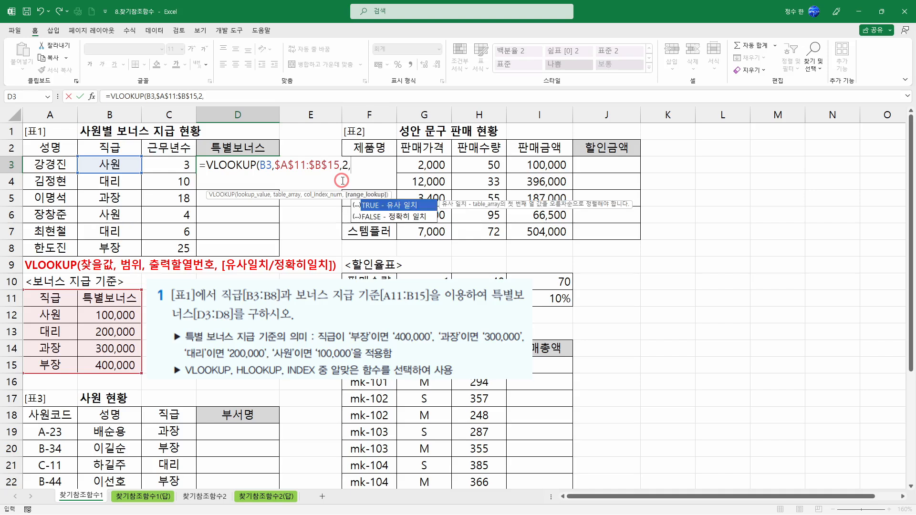
pyautogui.click(393, 217)
pyautogui.click(402, 209)
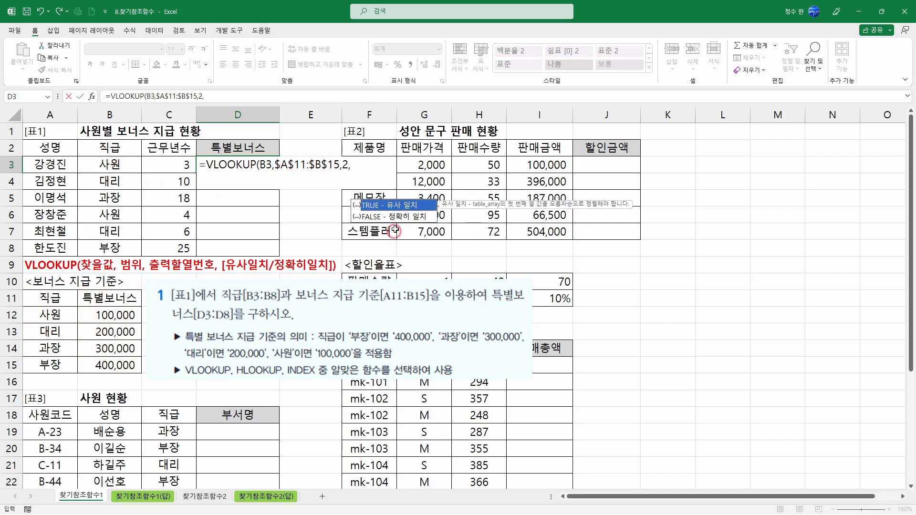
pyautogui.doubleClick(403, 217)
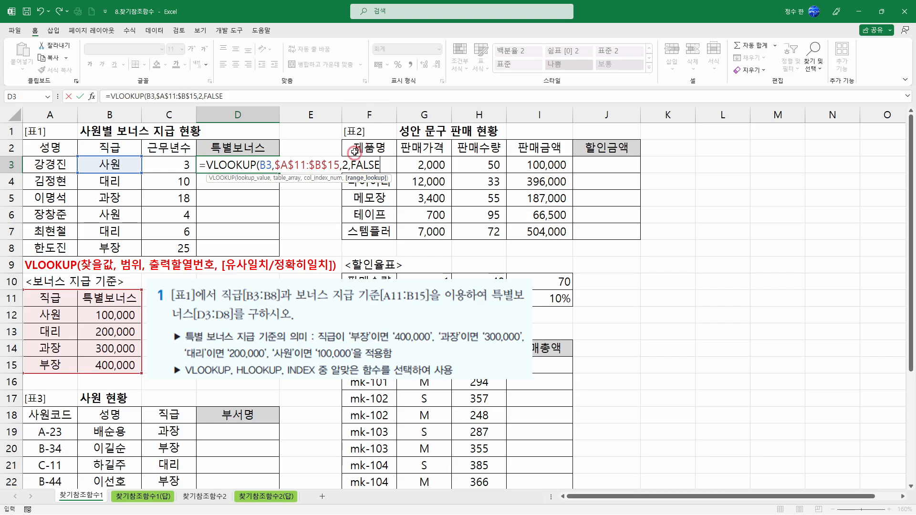
# Try 0 as the match-type argument in place of FALSE.
pyautogui.moveTo(351, 166); pyautogui.dragTo(380, 166)
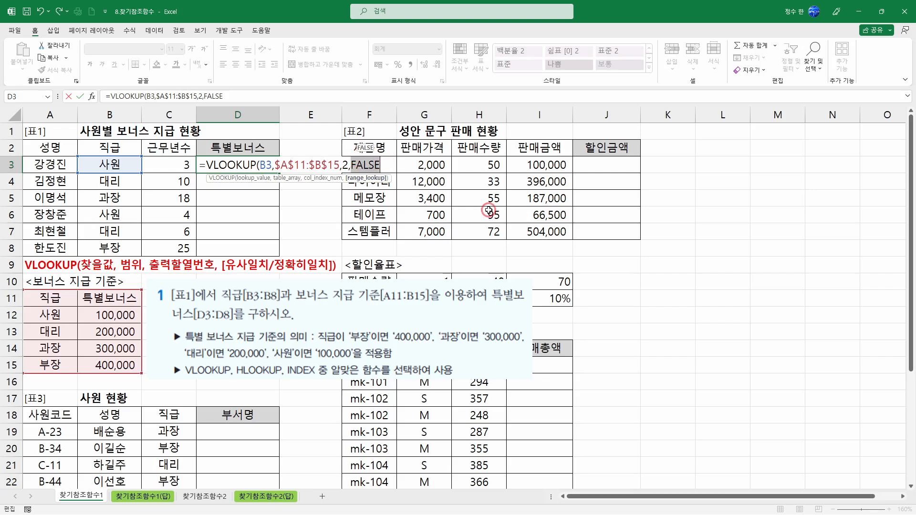
pyautogui.write('0')
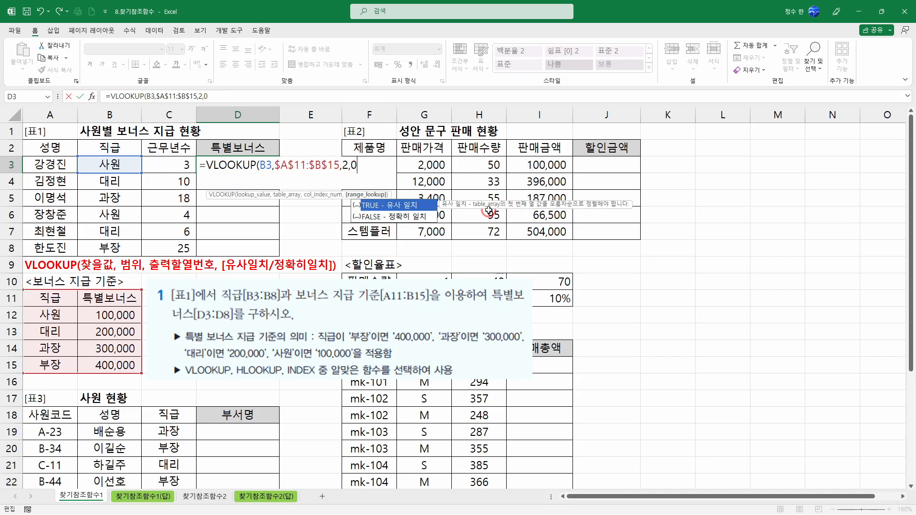
pyautogui.doubleClick(403, 217)
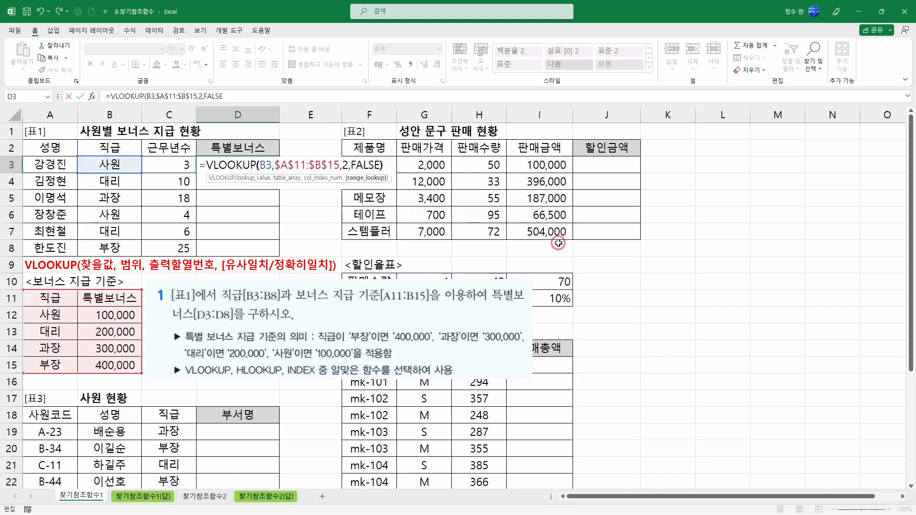
# Complete the formula =VLOOKUP(B3,$A$11:$B$15,2,FALSE) in D3 and fill it down to D8.
pyautogui.press('Return')
pyautogui.click(265, 165)
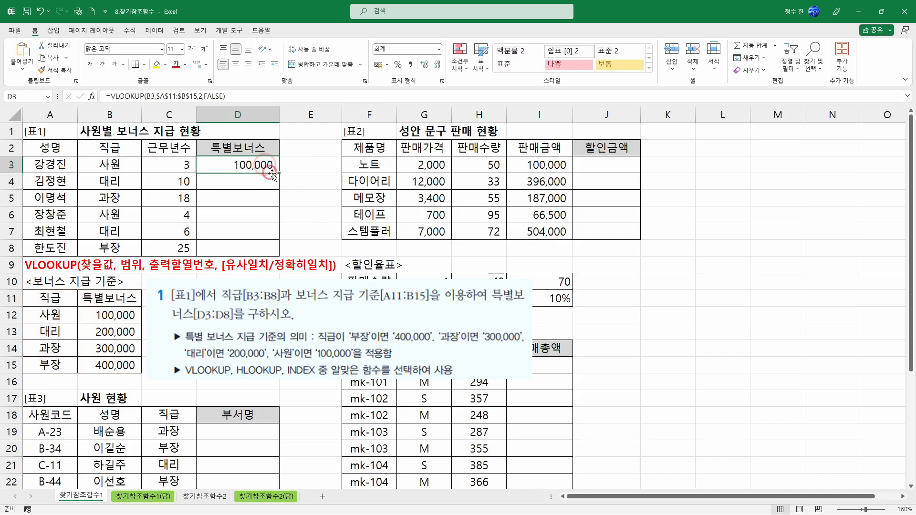
pyautogui.moveTo(279, 173); pyautogui.dragTo(277, 256)
# Check the filled special bonuses against the positions in column B and review the arguments of the D3 formula.
pyautogui.click(125, 185)
pyautogui.click(231, 186)
pyautogui.click(126, 197)
pyautogui.click(244, 198)
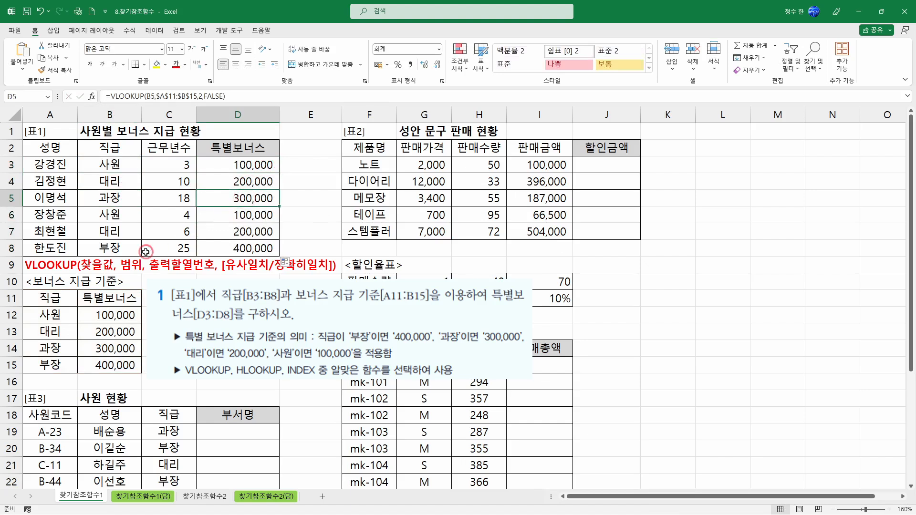
pyautogui.click(115, 251)
pyautogui.click(258, 248)
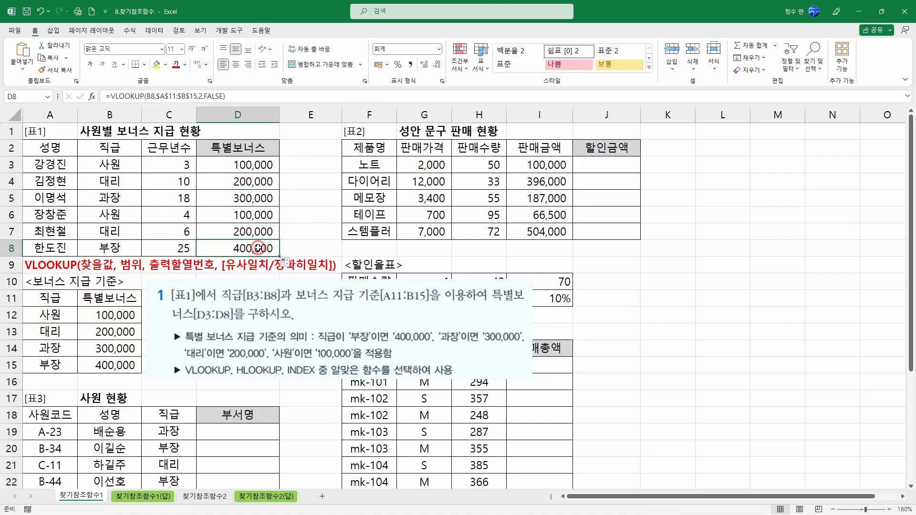
pyautogui.doubleClick(265, 164)
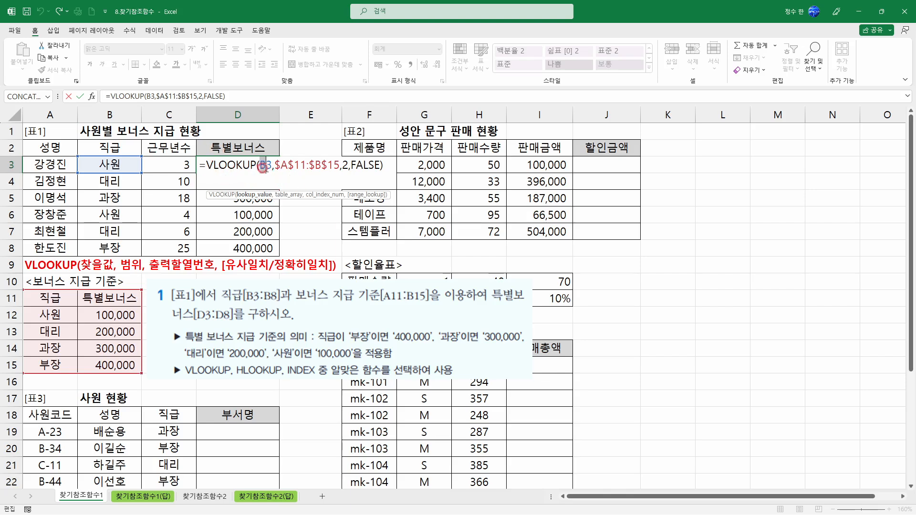
pyautogui.click(381, 164)
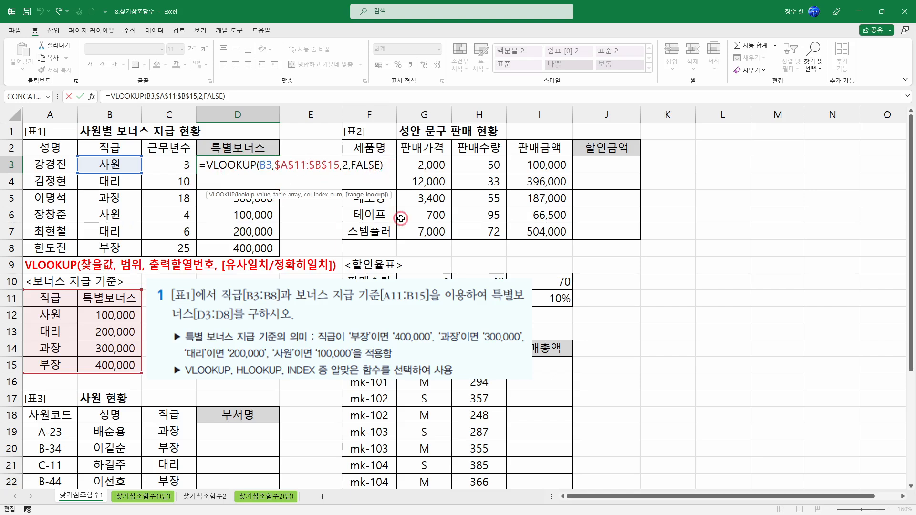
pyautogui.press('Return')
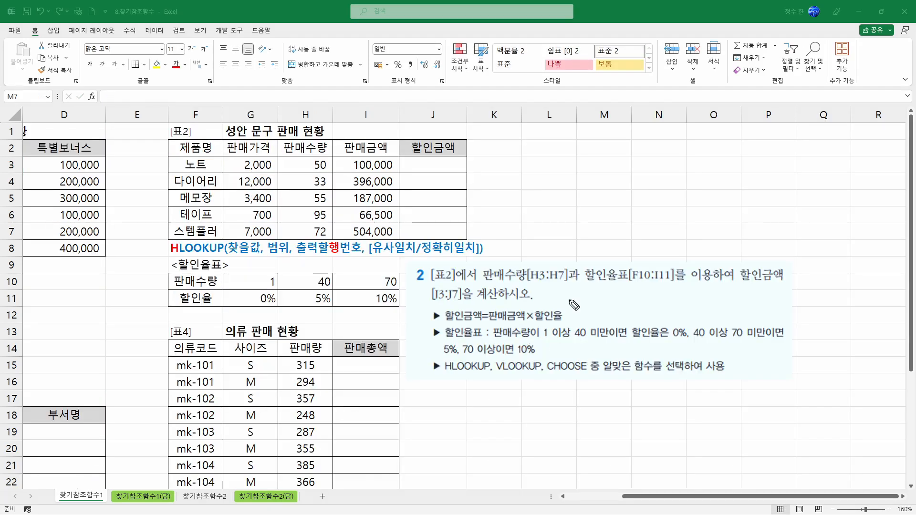
# Examine task 2: the sales quantities H3:H7, sales amounts, horizontal discount rate table F10:I11 and the suitable HLOOKUP function.
pyautogui.moveTo(320, 174)
pyautogui.mouseDown()
pyautogui.moveTo(328, 158)
pyautogui.moveTo(334, 172)
pyautogui.mouseUp()
pyautogui.moveTo(170, 273); pyautogui.dragTo(230, 271)
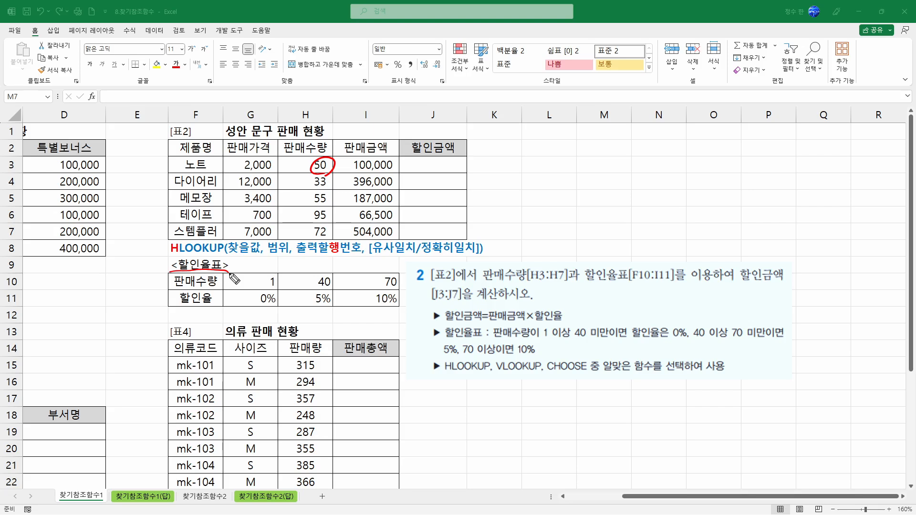
pyautogui.moveTo(353, 170); pyautogui.dragTo(397, 169)
pyautogui.moveTo(535, 321)
pyautogui.mouseDown()
pyautogui.moveTo(568, 321)
pyautogui.moveTo(568, 311)
pyautogui.mouseUp()
pyautogui.click(567, 318)
pyautogui.moveTo(448, 372); pyautogui.dragTo(490, 371)
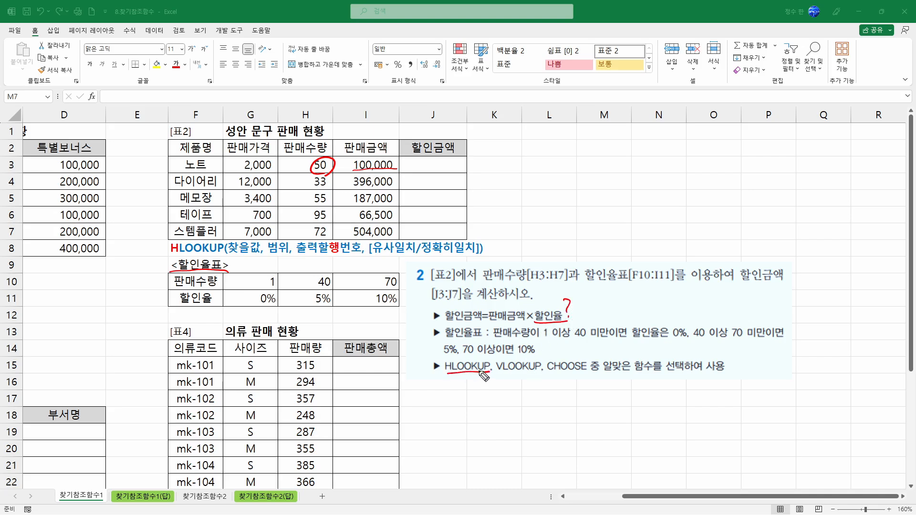
pyautogui.moveTo(149, 277)
pyautogui.mouseDown()
pyautogui.moveTo(169, 278)
pyautogui.moveTo(163, 304)
pyautogui.mouseUp()
pyautogui.moveTo(181, 238); pyautogui.dragTo(171, 260)
pyautogui.moveTo(443, 369); pyautogui.dragTo(496, 371)
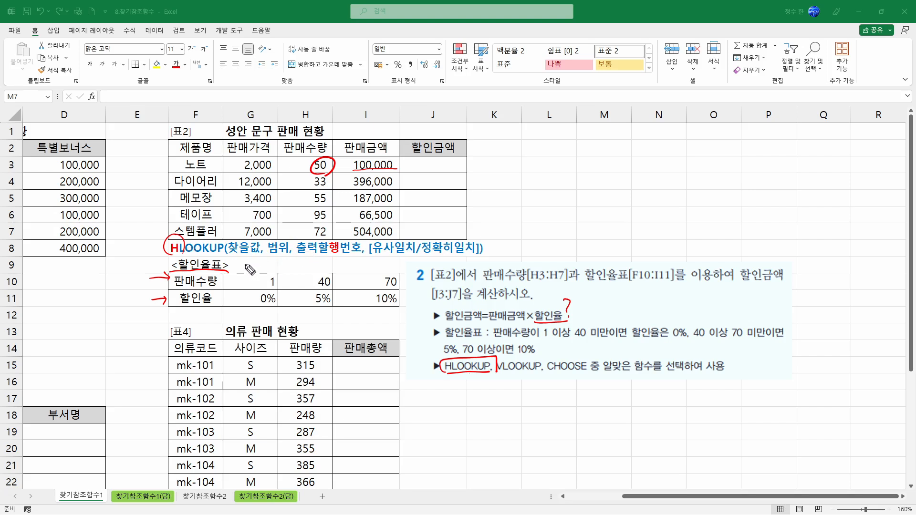
# Examine how the HLOOKUP arguments relate to H3 and the discount rate table's quantity brackets, second-row rates and approximate matching.
pyautogui.moveTo(337, 240)
pyautogui.mouseDown()
pyautogui.moveTo(328, 253)
pyautogui.moveTo(345, 243)
pyautogui.mouseUp()
pyautogui.moveTo(148, 275); pyautogui.dragTo(151, 304)
pyautogui.moveTo(336, 260); pyautogui.dragTo(343, 268)
pyautogui.click(353, 263)
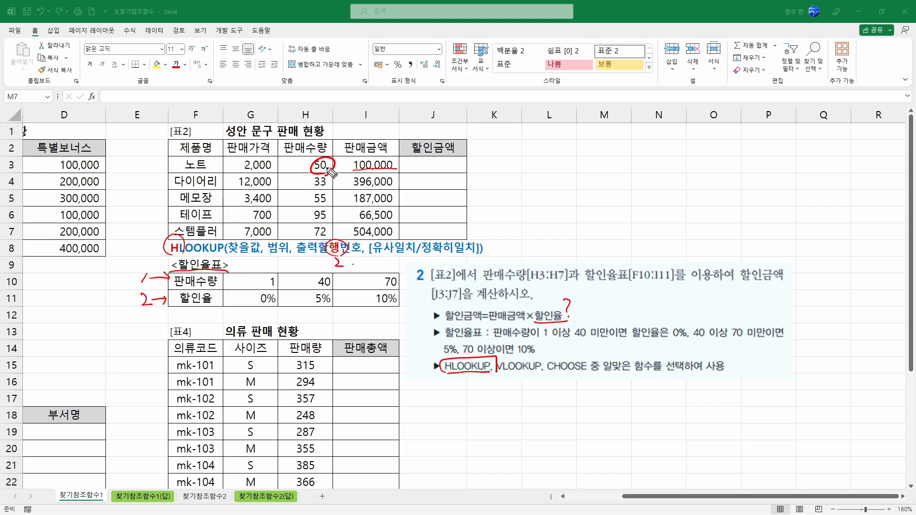
pyautogui.moveTo(247, 248); pyautogui.dragTo(308, 176)
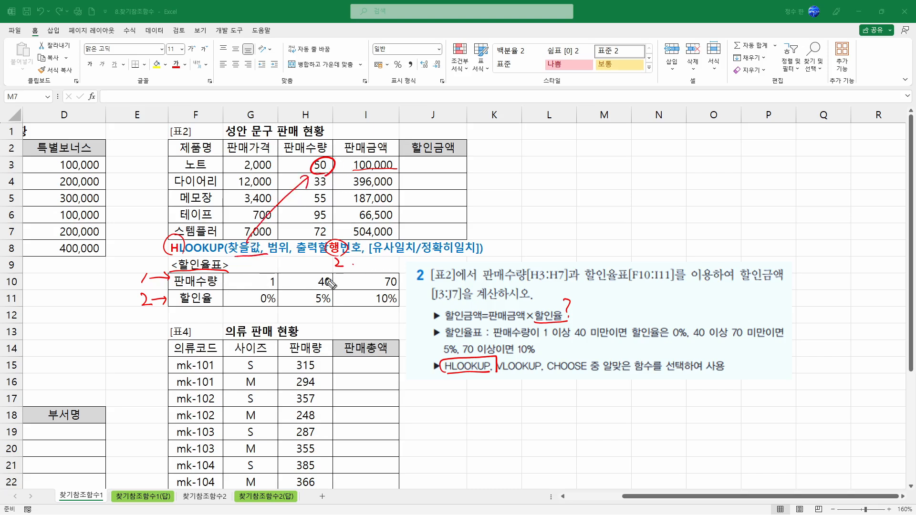
pyautogui.moveTo(277, 285)
pyautogui.mouseDown()
pyautogui.moveTo(300, 289)
pyautogui.moveTo(279, 306)
pyautogui.moveTo(342, 285)
pyautogui.moveTo(355, 291)
pyautogui.moveTo(329, 310)
pyautogui.mouseUp()
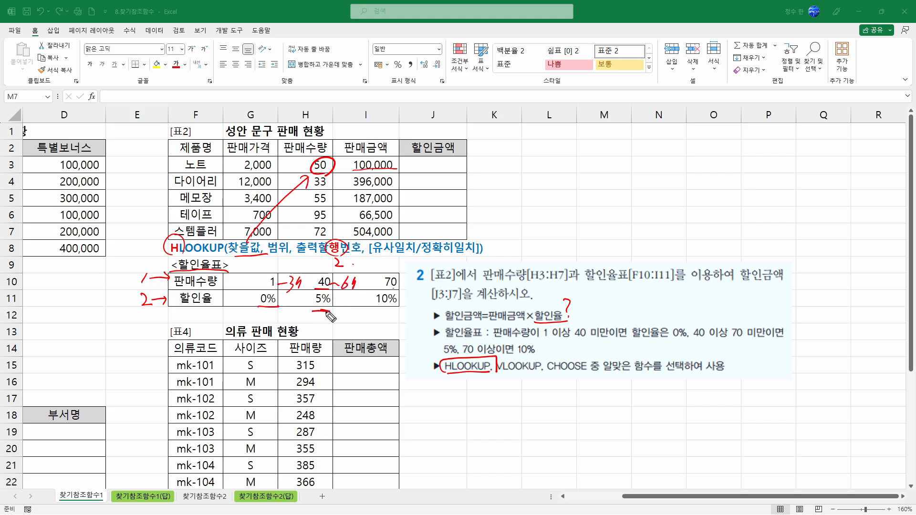
pyautogui.moveTo(404, 281)
pyautogui.mouseDown()
pyautogui.moveTo(401, 288)
pyautogui.moveTo(411, 271)
pyautogui.mouseUp()
pyautogui.moveTo(376, 306); pyautogui.dragTo(406, 304)
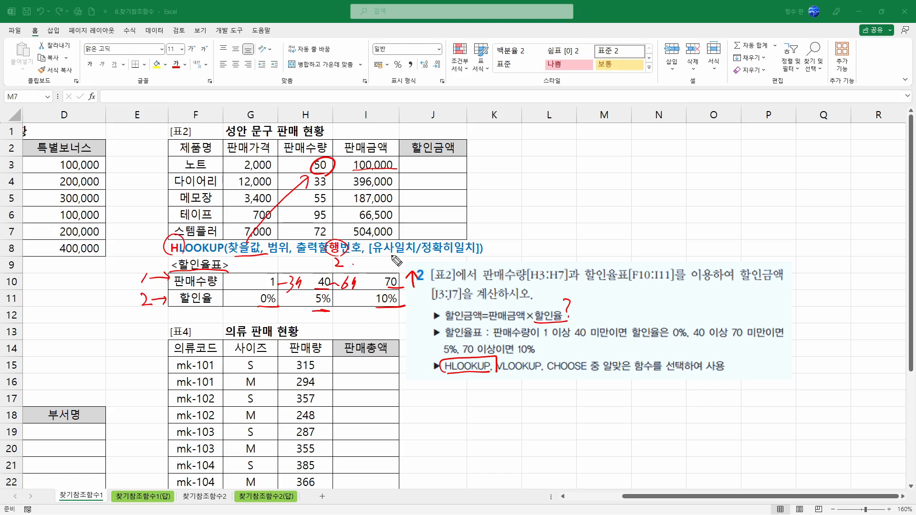
pyautogui.moveTo(383, 254); pyautogui.dragTo(416, 258)
pyautogui.moveTo(340, 159)
pyautogui.mouseDown()
pyautogui.moveTo(334, 184)
pyautogui.moveTo(331, 158)
pyautogui.mouseUp()
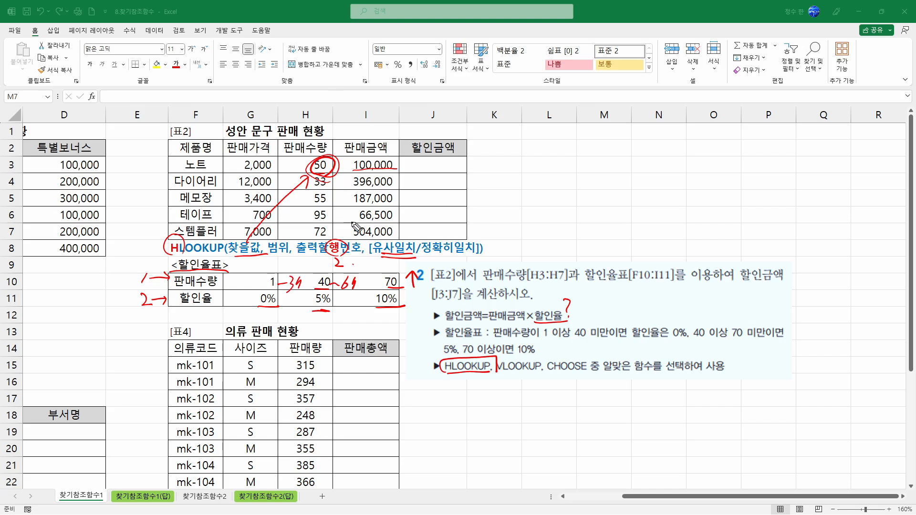
pyautogui.press('e')
# Start the discount amount formula in J3 as =I3*HLOOKUP(H3, with the sales quantity as the lookup value.
pyautogui.click(452, 166)
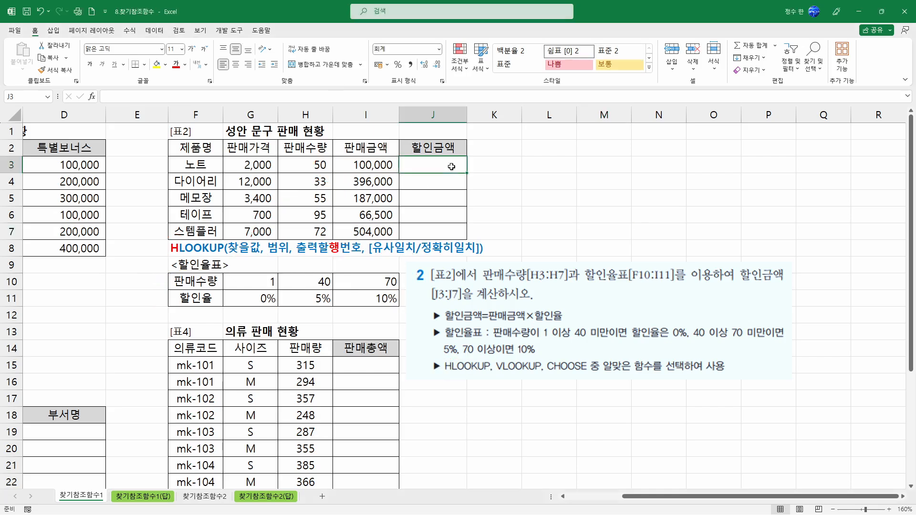
pyautogui.write('=')
pyautogui.click(373, 166)
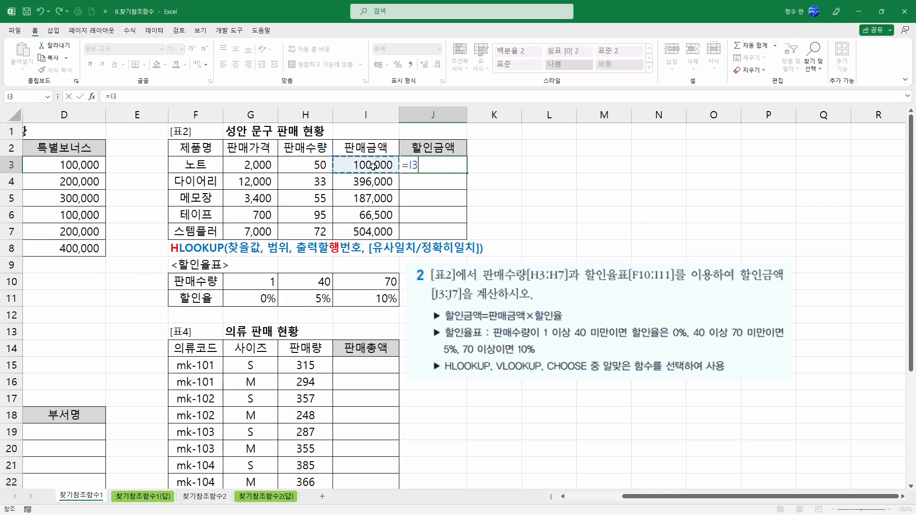
pyautogui.write('*')
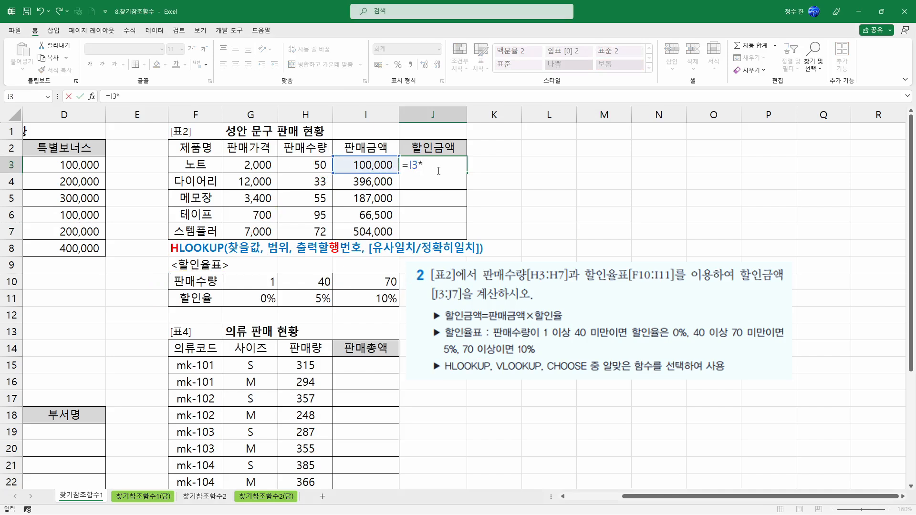
pyautogui.write('HLOOKUP(')
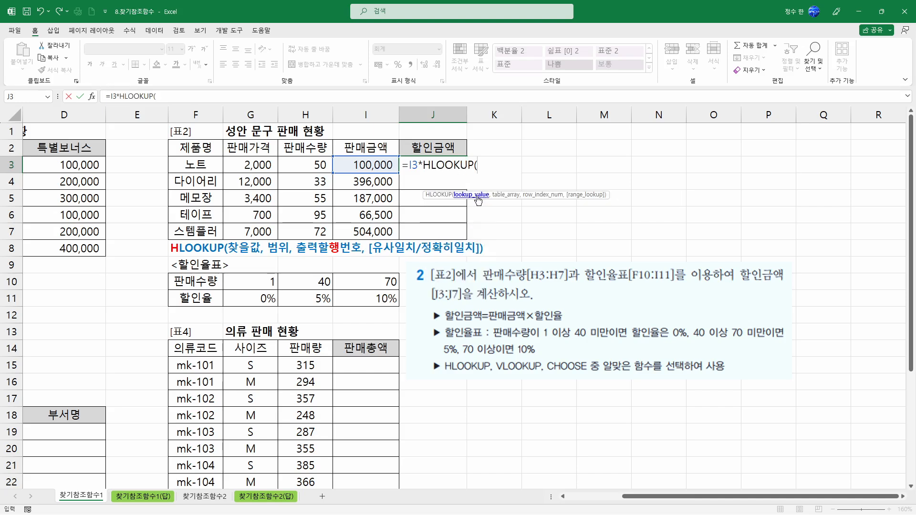
pyautogui.click(309, 164)
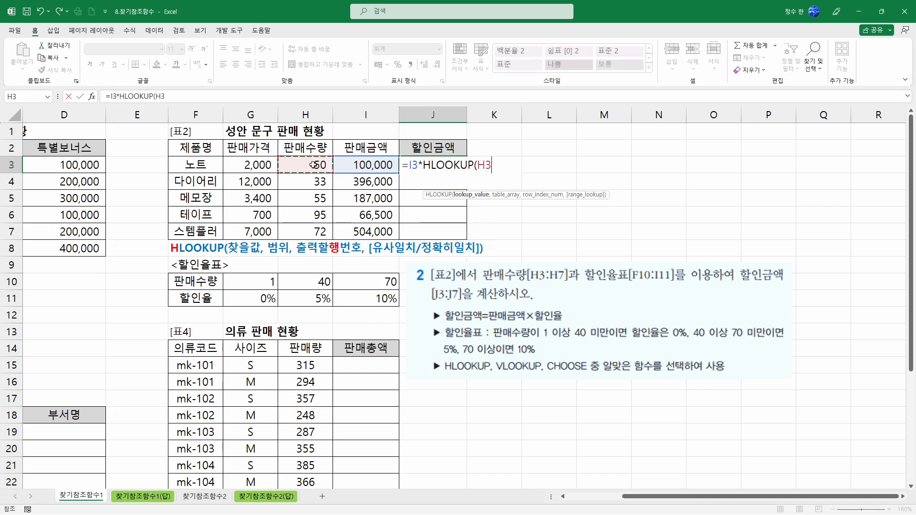
pyautogui.write(',')
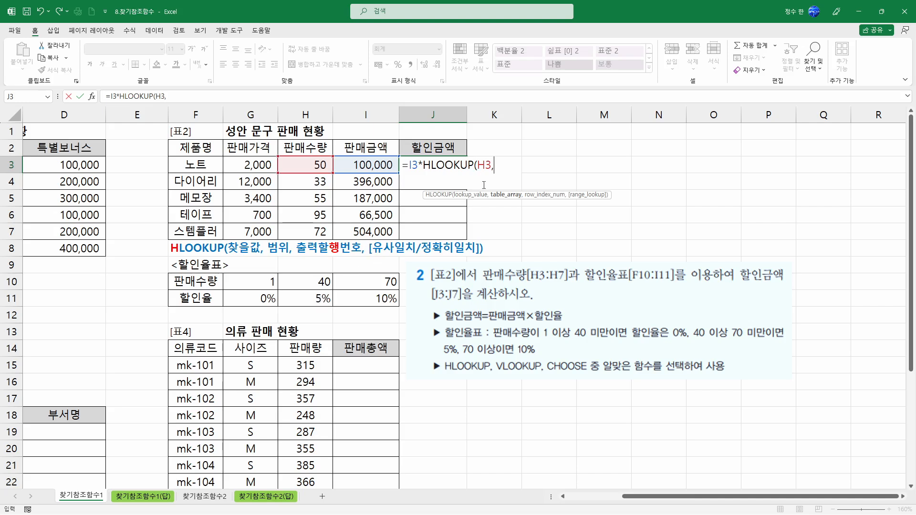
# Complete the J3 formula with the absolute table range $F$10:$I$11, row number 2 and match type TRUE.
pyautogui.moveTo(213, 282); pyautogui.dragTo(371, 300)
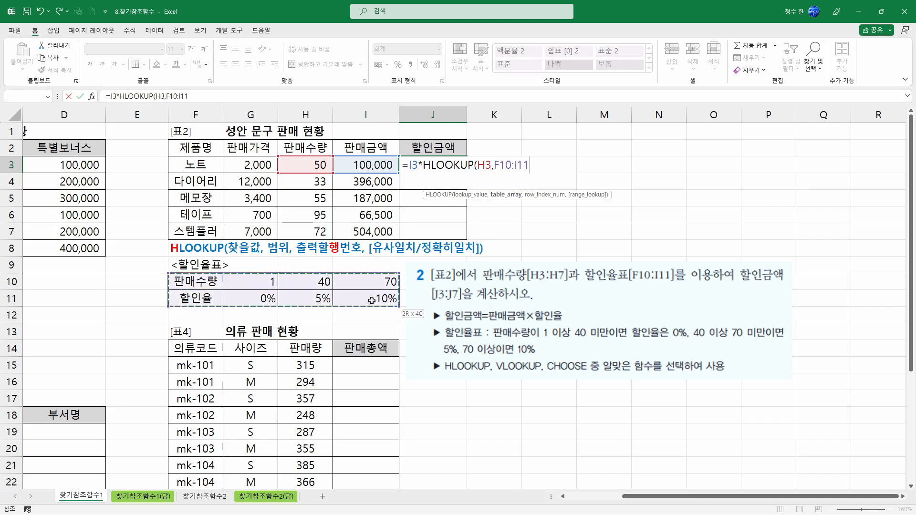
pyautogui.press('F4')
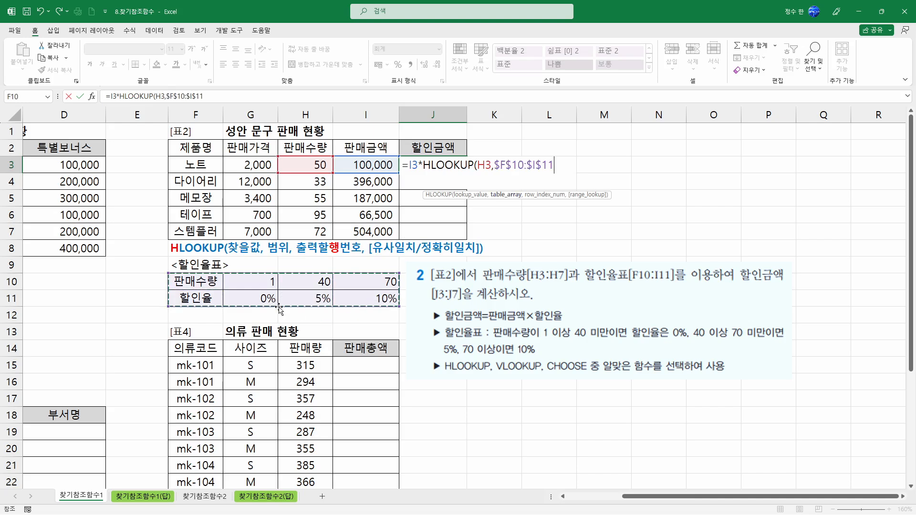
pyautogui.write(',2')
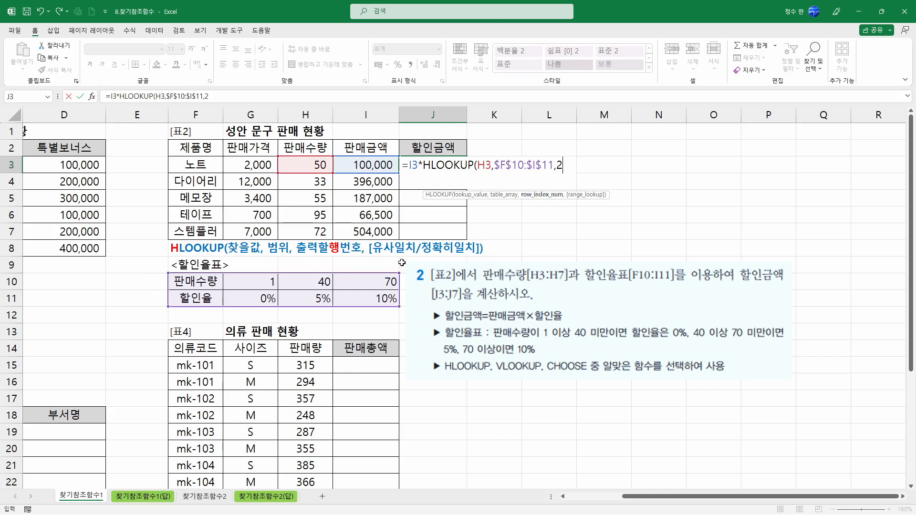
pyautogui.write(',')
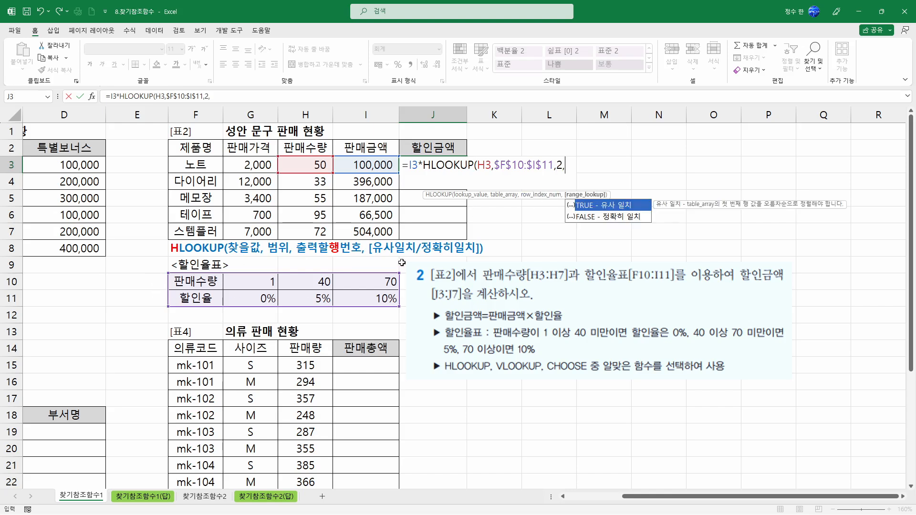
pyautogui.doubleClick(626, 208)
pyautogui.doubleClick(577, 165)
pyautogui.write('1')
pyautogui.doubleClick(595, 209)
pyautogui.write(')')
pyautogui.press('Return')
# Compare J3 with the sales amount in I3 and fill the discount formula down to J7.
pyautogui.click(436, 166)
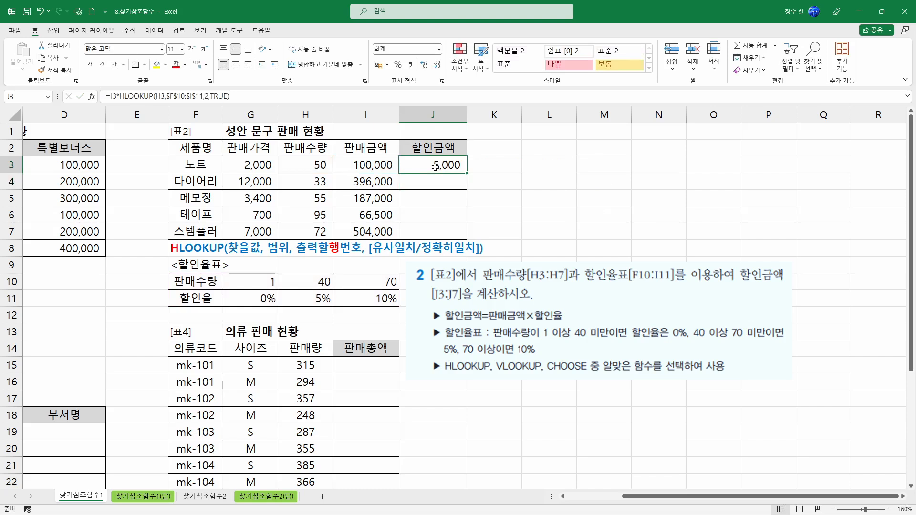
pyautogui.click(376, 167)
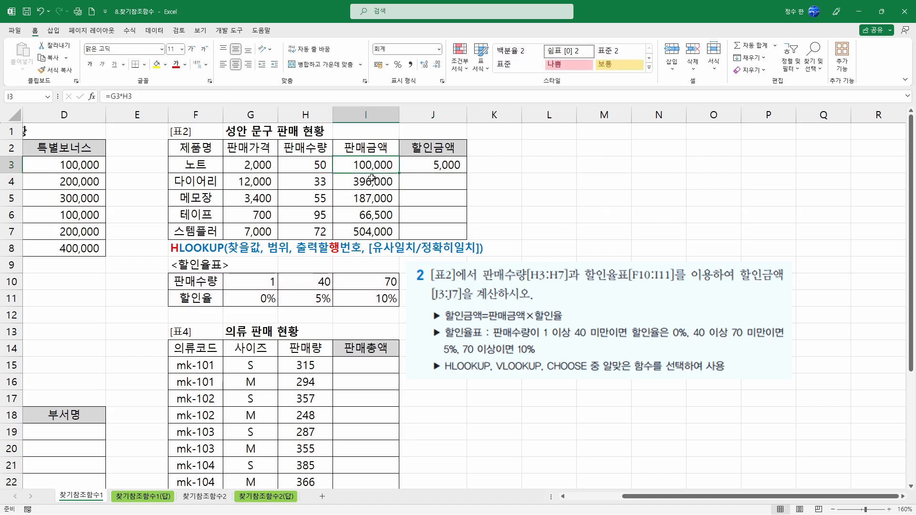
pyautogui.click(447, 165)
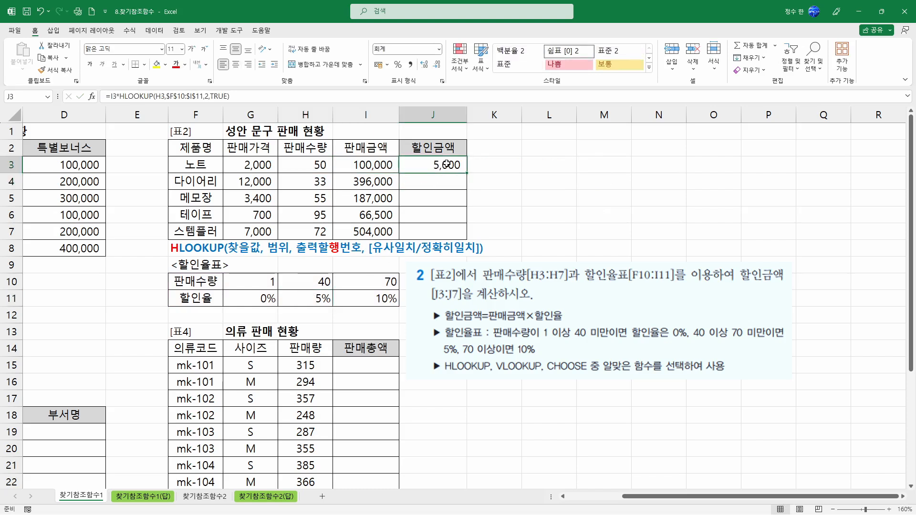
pyautogui.moveTo(469, 174); pyautogui.dragTo(459, 234)
# Check the discount amount in J4 against the sales quantity in H4 and the matching rate in the discount table.
pyautogui.click(448, 183)
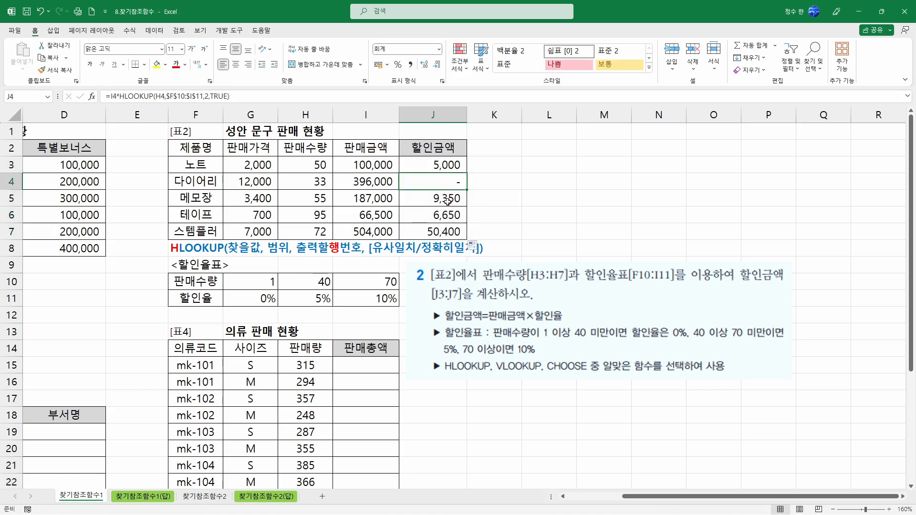
pyautogui.click(307, 181)
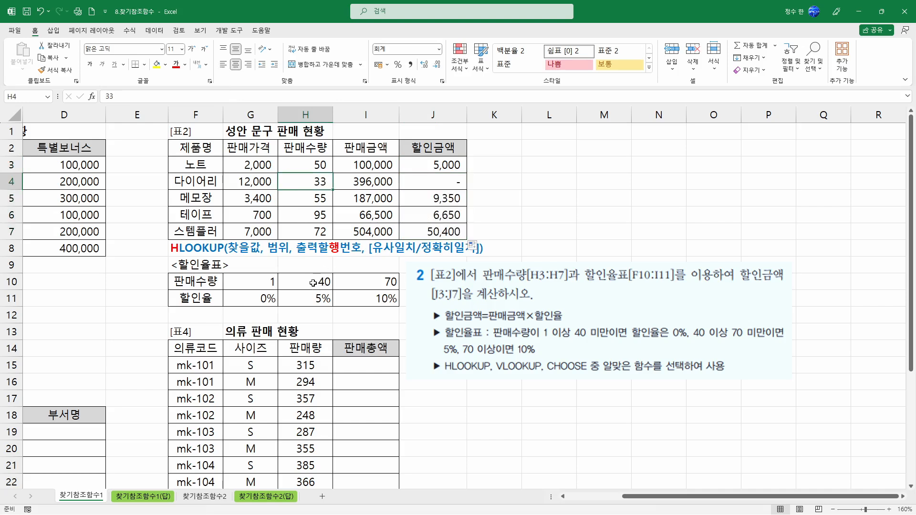
pyautogui.click(450, 185)
pyautogui.click(266, 294)
pyautogui.click(435, 183)
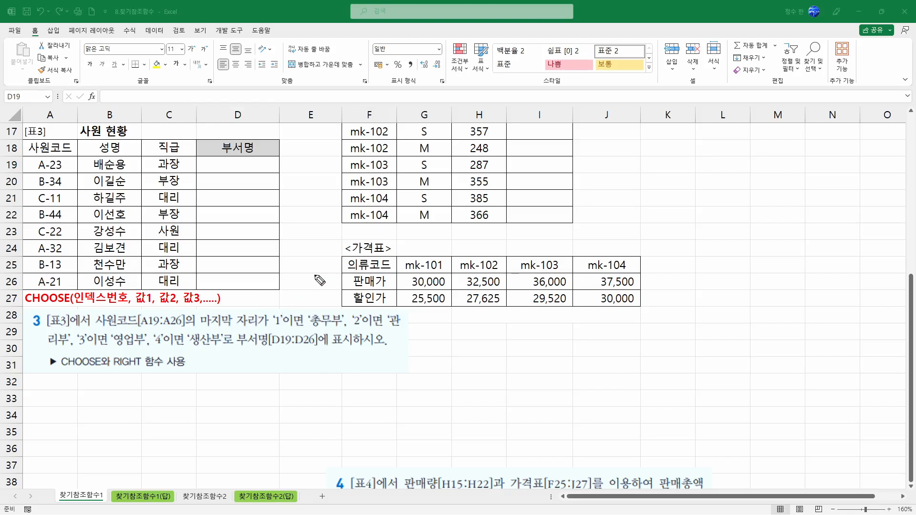
# Examine task 3: the digit-to-department mapping, the CHOOSE argument syntax and the last digit of the employee code in A19.
pyautogui.moveTo(281, 329); pyautogui.dragTo(398, 330)
pyautogui.moveTo(51, 343); pyautogui.dragTo(238, 351)
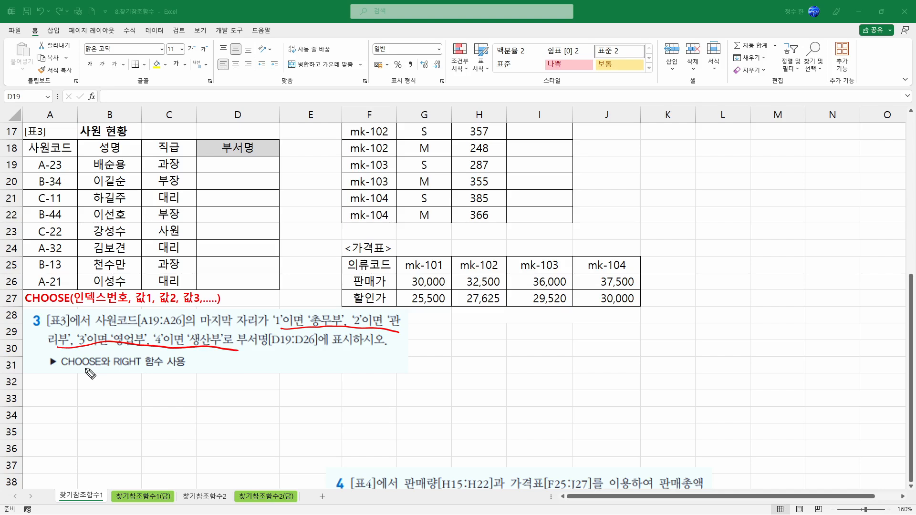
pyautogui.moveTo(75, 306)
pyautogui.mouseDown()
pyautogui.moveTo(128, 306)
pyautogui.moveTo(112, 321)
pyautogui.moveTo(141, 308)
pyautogui.moveTo(176, 311)
pyautogui.mouseUp()
pyautogui.moveTo(104, 312); pyautogui.dragTo(202, 316)
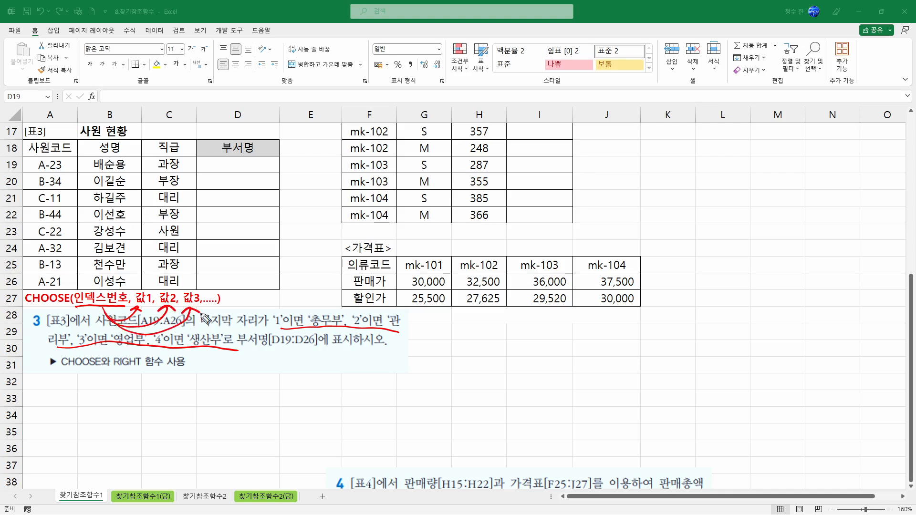
pyautogui.moveTo(57, 162); pyautogui.dragTo(64, 179)
# Start the department name formula in D19 as =CHOOSE(RIGHT(A19,1), using the employee code's last digit as the index.
pyautogui.click(243, 168)
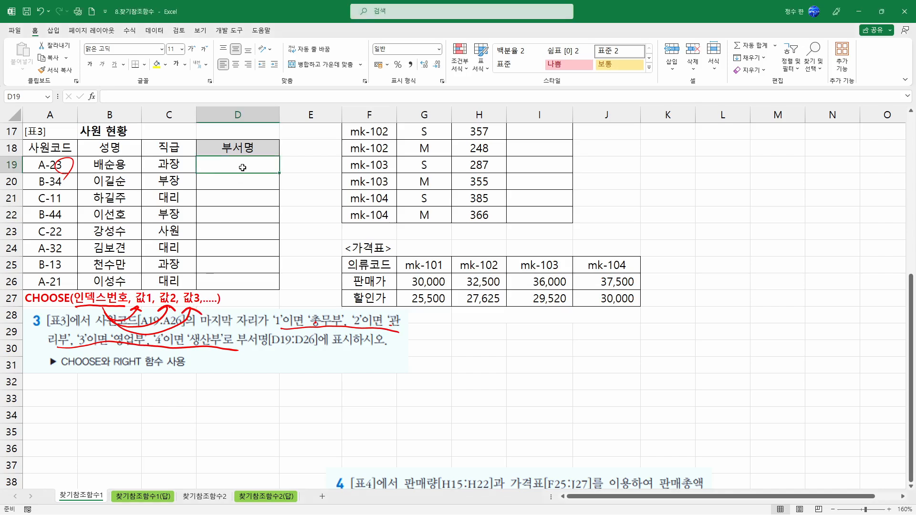
pyautogui.write('=CHOOS')
pyautogui.press('BackSpace')
pyautogui.write('OSE(')
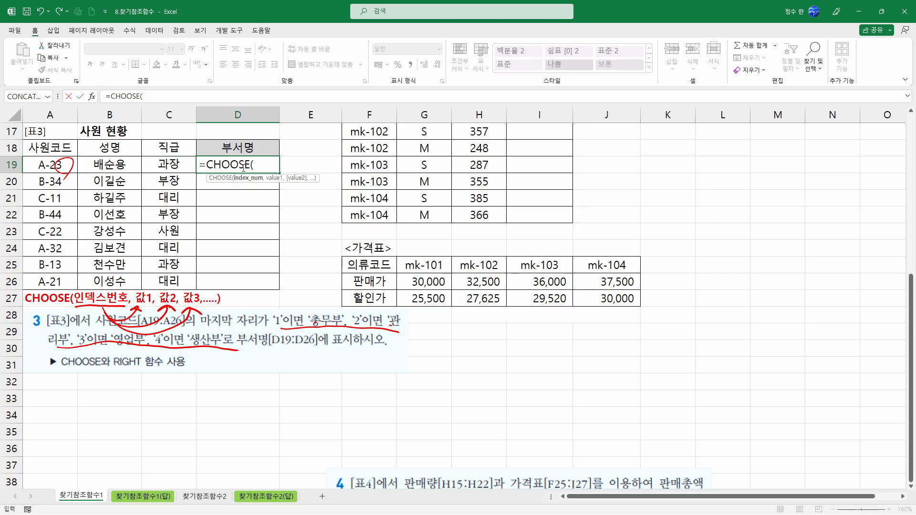
pyautogui.write('R')
pyautogui.press('BackSpace')
pyautogui.write('RI')
pyautogui.press('Tab')
pyautogui.click(58, 160)
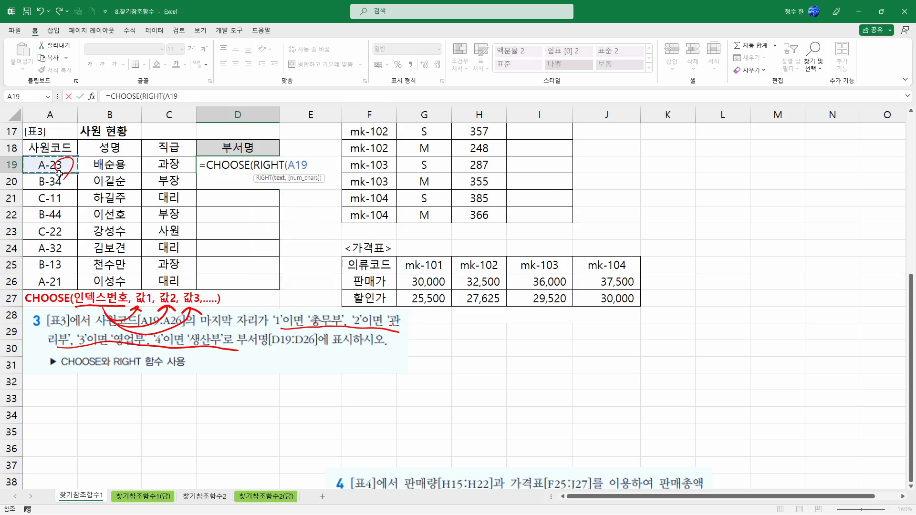
pyautogui.write(',1),')
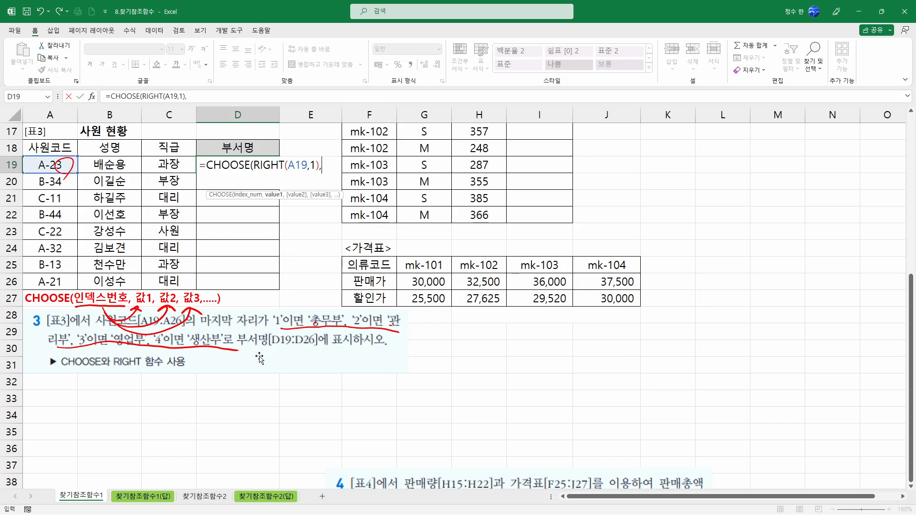
# Complete the D19 formula with the values "총무부","관리부","영업부","생산부" and centre the cell's contents.
pyautogui.write('"총무부","관리부","')
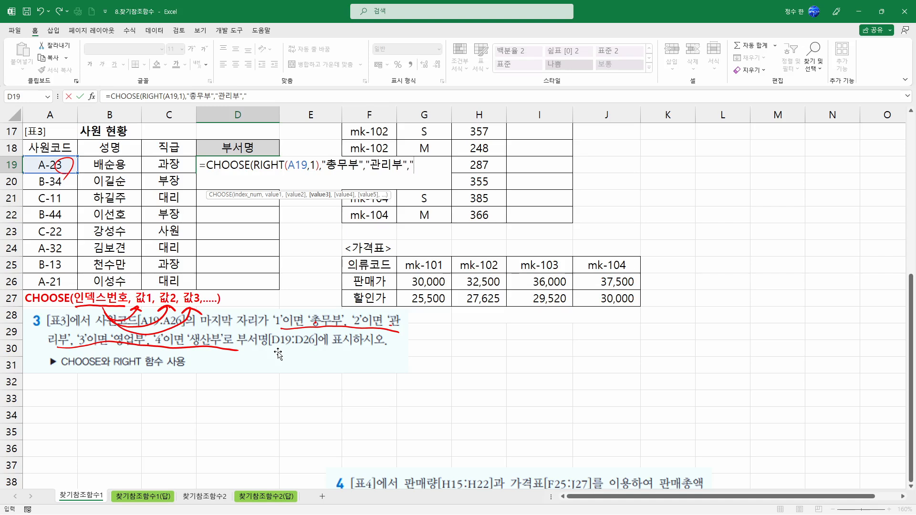
pyautogui.write('영업부')
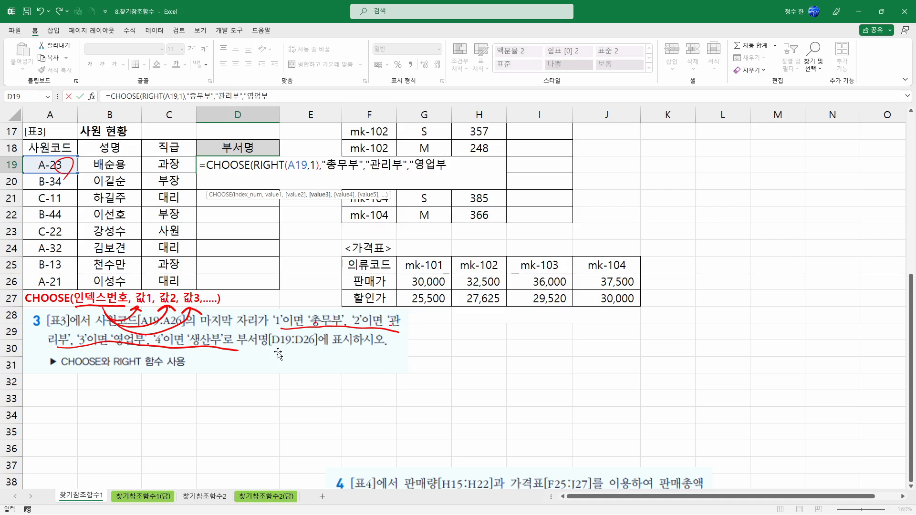
pyautogui.write('","생산부')
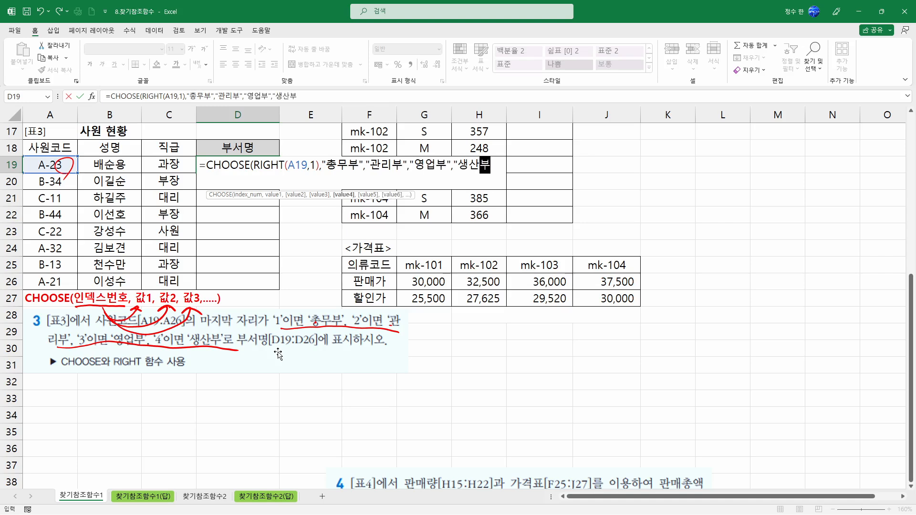
pyautogui.write('")')
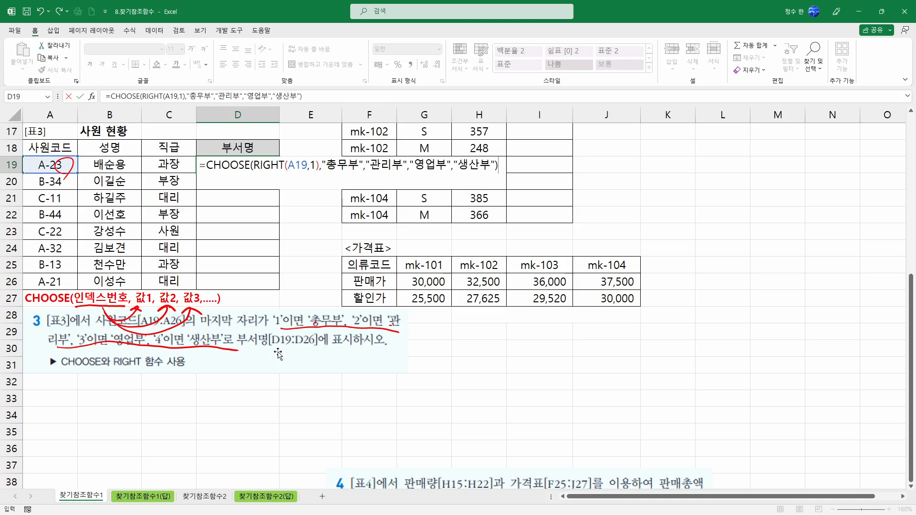
pyautogui.press('Return')
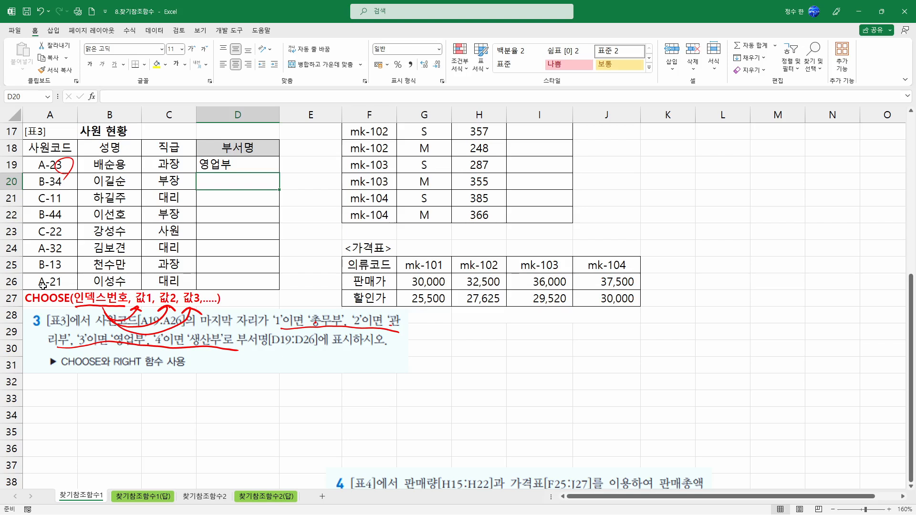
pyautogui.click(241, 165)
pyautogui.click(235, 67)
# Review in the D19 formula how the RIGHT(A19,1) index selects among the four department names.
pyautogui.doubleClick(238, 163)
pyautogui.moveTo(135, 166); pyautogui.dragTo(206, 166)
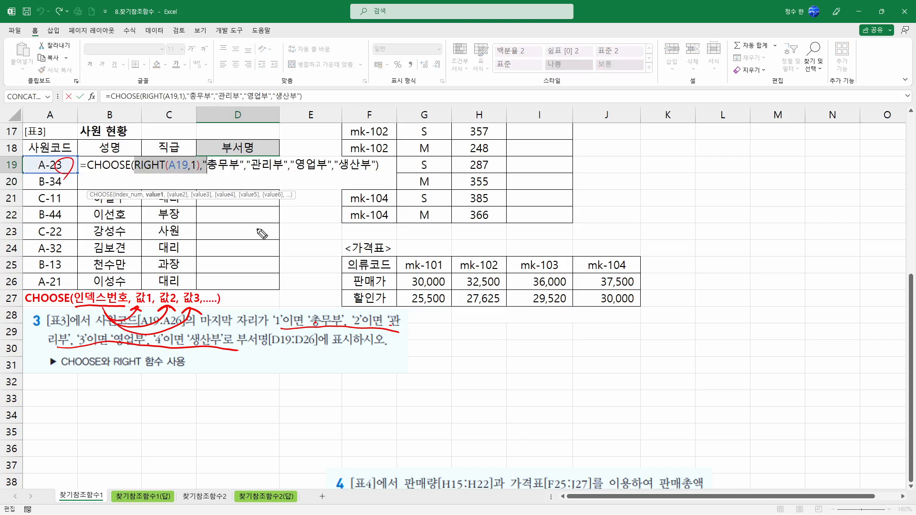
pyautogui.moveTo(175, 176); pyautogui.dragTo(260, 176)
pyautogui.moveTo(251, 177); pyautogui.dragTo(251, 192)
pyautogui.moveTo(175, 178)
pyautogui.mouseDown()
pyautogui.moveTo(313, 176)
pyautogui.moveTo(302, 195)
pyautogui.moveTo(219, 225)
pyautogui.moveTo(365, 172)
pyautogui.mouseUp()
pyautogui.moveTo(365, 172); pyautogui.dragTo(377, 191)
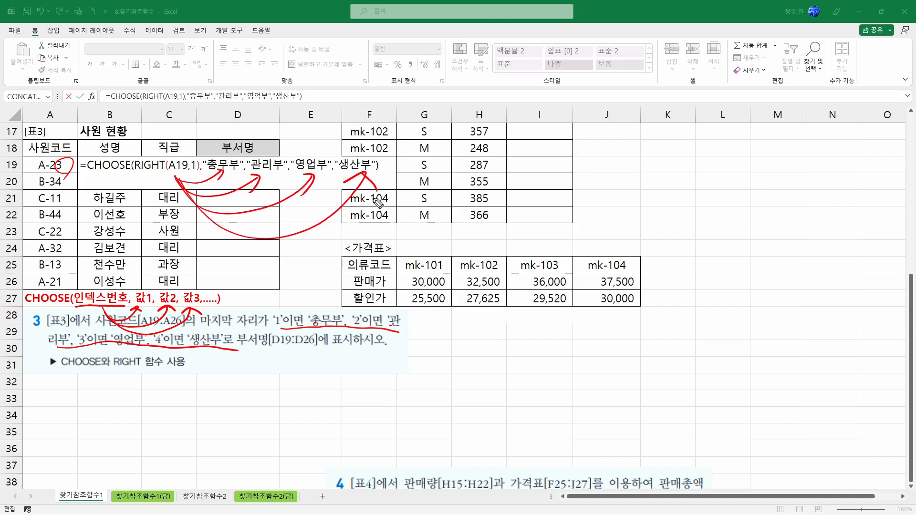
pyautogui.moveTo(190, 127); pyautogui.dragTo(183, 143)
pyautogui.press('Escape')
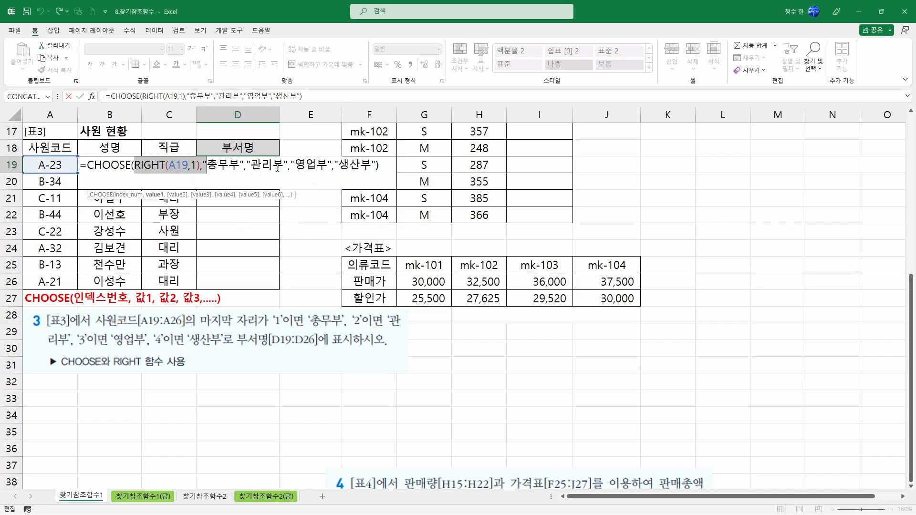
# Confirm the D19 department formula and fill it down through D26.
pyautogui.press('Return')
pyautogui.click(275, 169)
pyautogui.moveTo(279, 175); pyautogui.dragTo(268, 284)
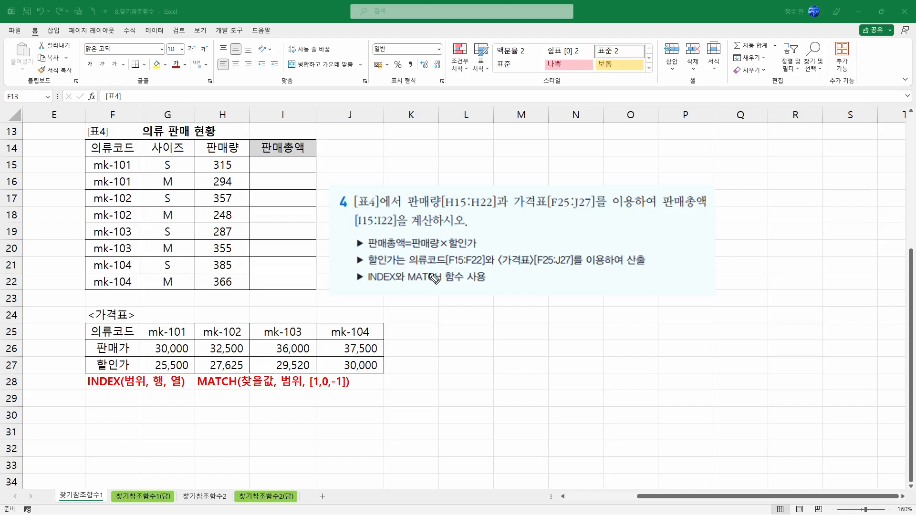
# Examine task 4: how sales quantities in [표4] are multiplied by the 할인가 matching each clothing code in the price table.
pyautogui.moveTo(231, 176)
pyautogui.mouseDown()
pyautogui.moveTo(238, 158)
pyautogui.moveTo(213, 173)
pyautogui.mouseUp()
pyautogui.moveTo(412, 250); pyautogui.dragTo(485, 241)
pyautogui.click(485, 246)
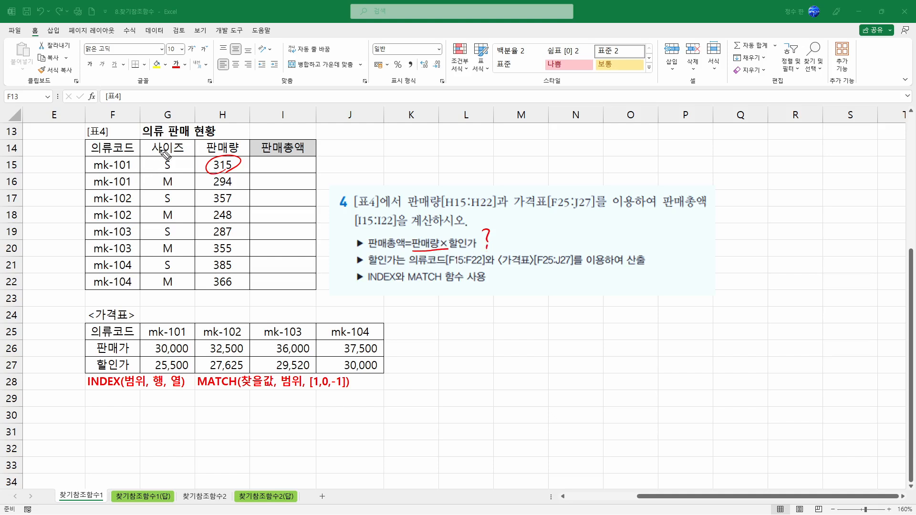
pyautogui.moveTo(127, 174)
pyautogui.mouseDown()
pyautogui.moveTo(95, 166)
pyautogui.moveTo(125, 173)
pyautogui.moveTo(186, 338)
pyautogui.moveTo(151, 315)
pyautogui.moveTo(190, 368)
pyautogui.mouseUp()
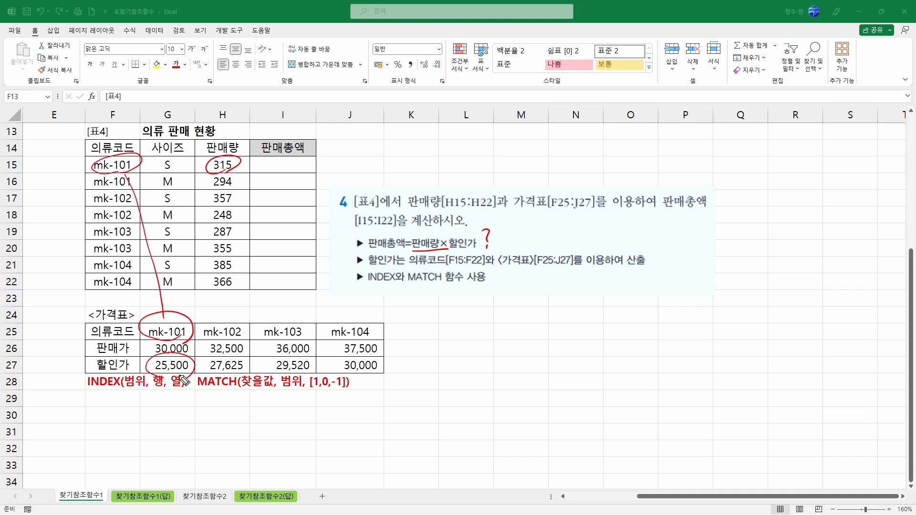
pyautogui.moveTo(115, 208)
pyautogui.mouseDown()
pyautogui.moveTo(136, 202)
pyautogui.moveTo(199, 244)
pyautogui.moveTo(237, 326)
pyautogui.mouseUp()
pyautogui.moveTo(217, 366)
pyautogui.mouseDown()
pyautogui.moveTo(220, 354)
pyautogui.moveTo(212, 372)
pyautogui.mouseUp()
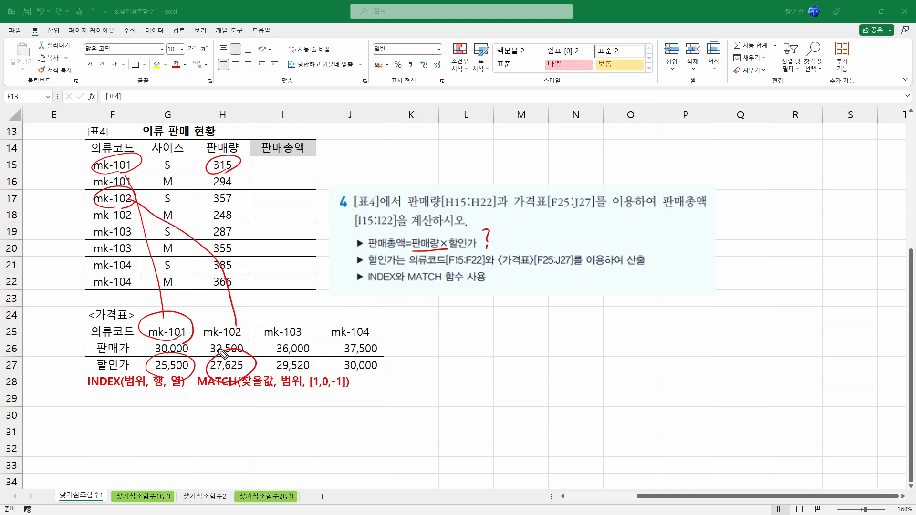
pyautogui.press('e')
pyautogui.press('Escape')
# Start the total sales formula in I15 as =H15*HLOOKUP(F15, using the quantity and the clothing code.
pyautogui.click(296, 167)
pyautogui.write('=')
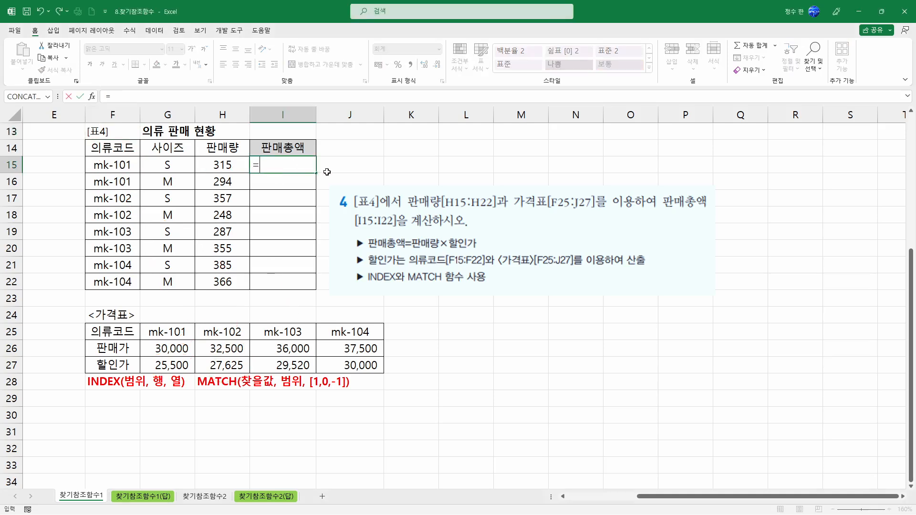
pyautogui.click(232, 172)
pyautogui.write('*')
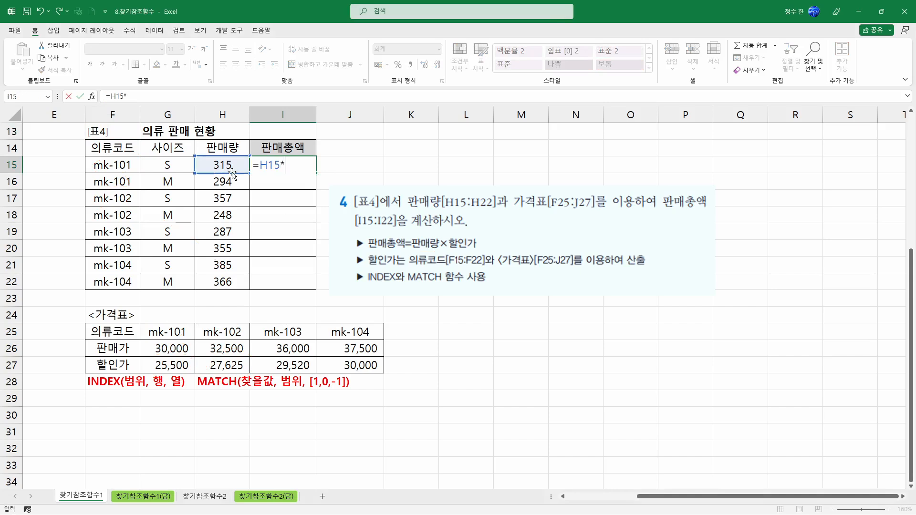
pyautogui.write('ㅗㅗhl')
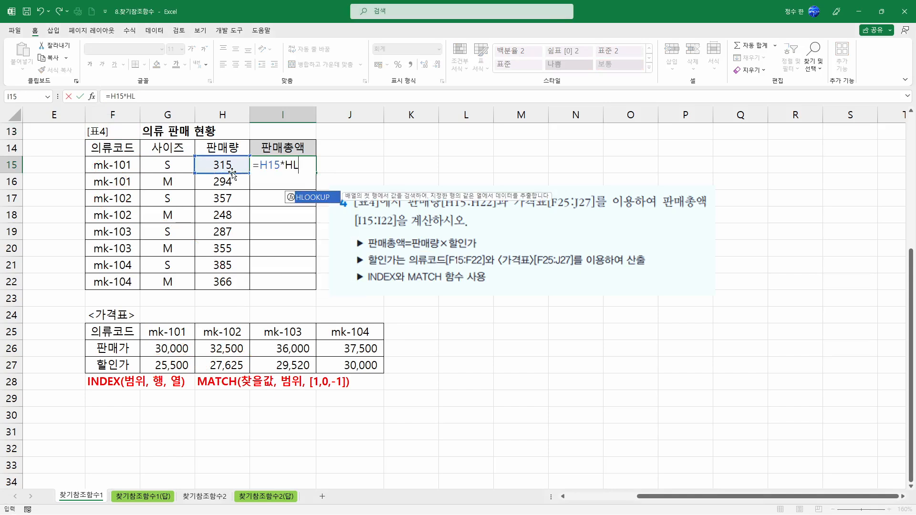
pyautogui.press('Tab')
pyautogui.click(113, 164)
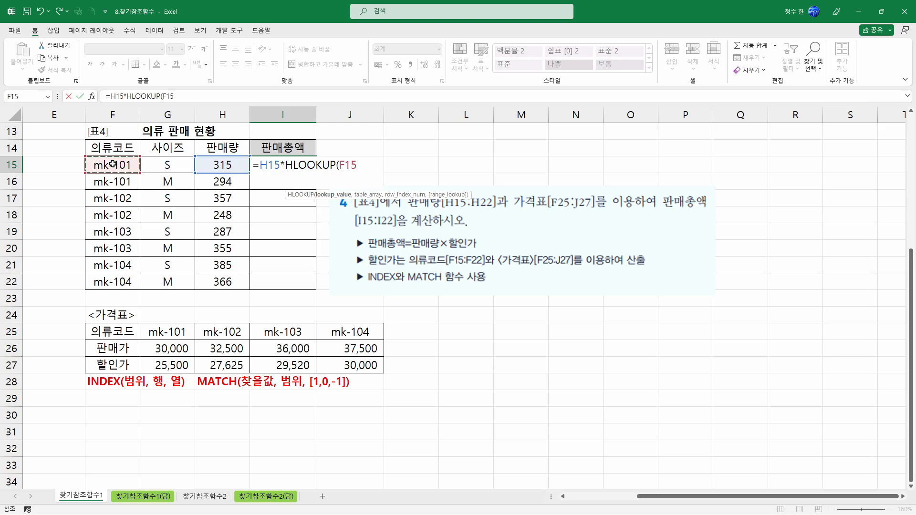
# Complete the I15 HLOOKUP with the absolute range $F$25:$J$27, row 3 and FALSE for an exact match.
pyautogui.write(',')
pyautogui.moveTo(166, 332); pyautogui.dragTo(311, 361)
pyautogui.moveTo(128, 335); pyautogui.dragTo(331, 362)
pyautogui.press('F4')
pyautogui.write(',')
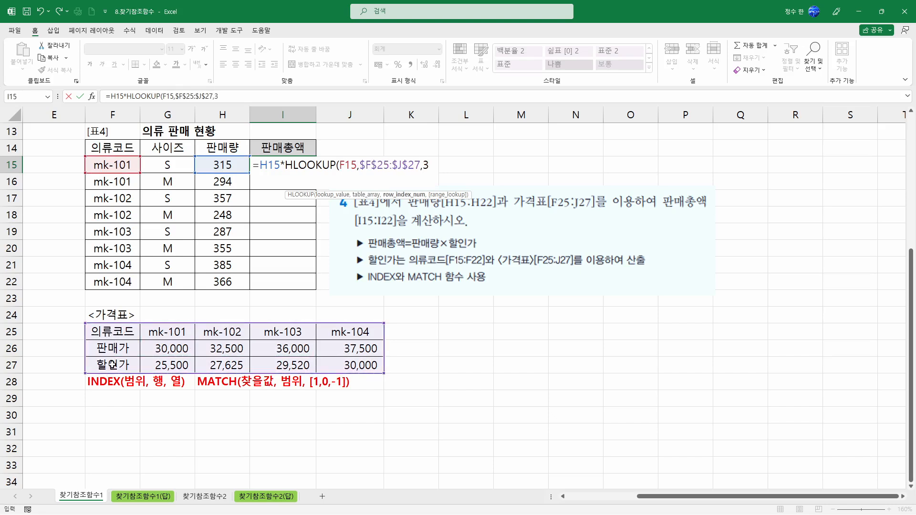
pyautogui.write('3,')
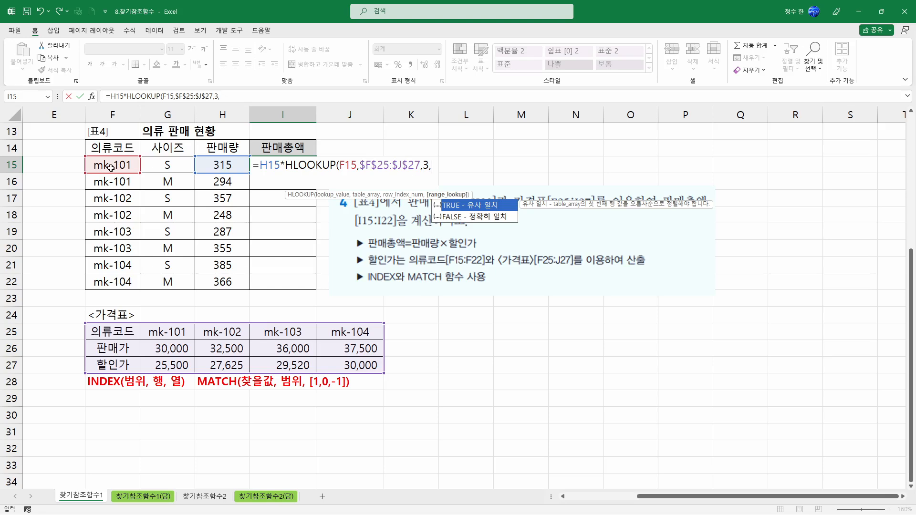
pyautogui.doubleClick(485, 218)
pyautogui.press('Return')
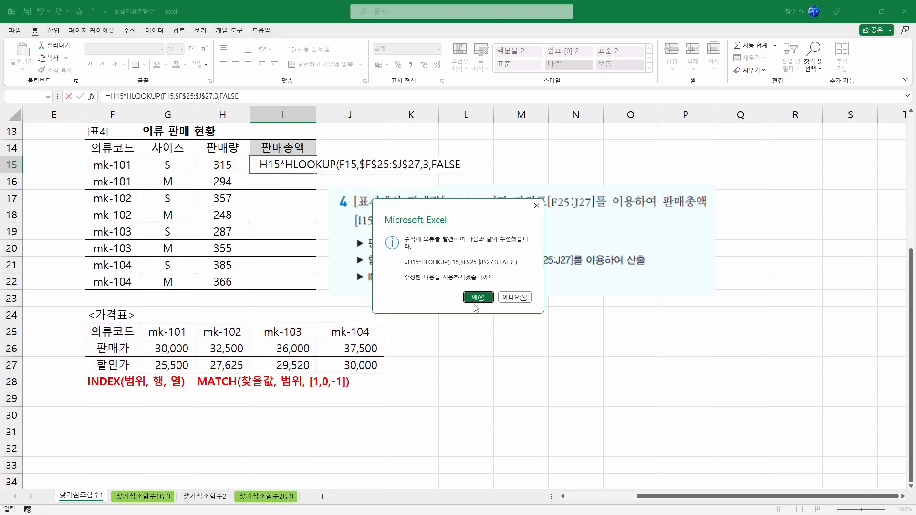
pyautogui.click(473, 301)
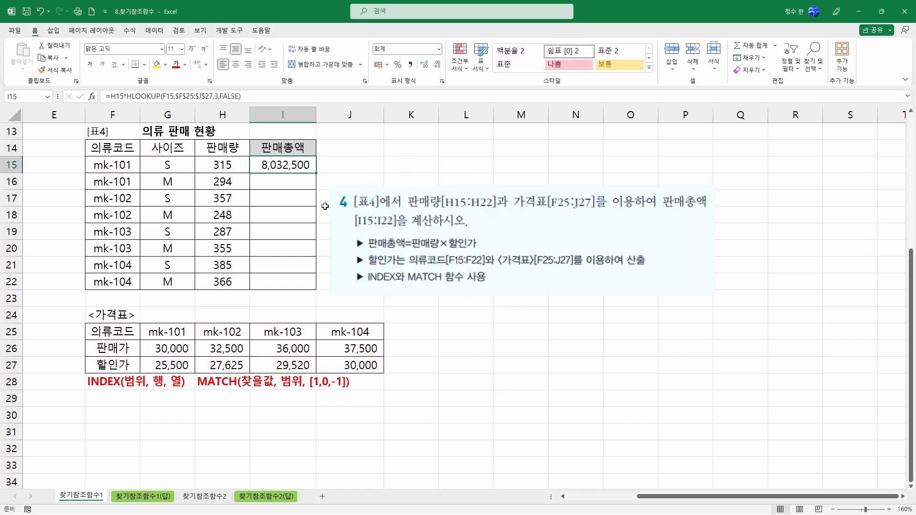
# Review the HLOOKUP formula in I15 and clear it from the cell.
pyautogui.doubleClick(298, 167)
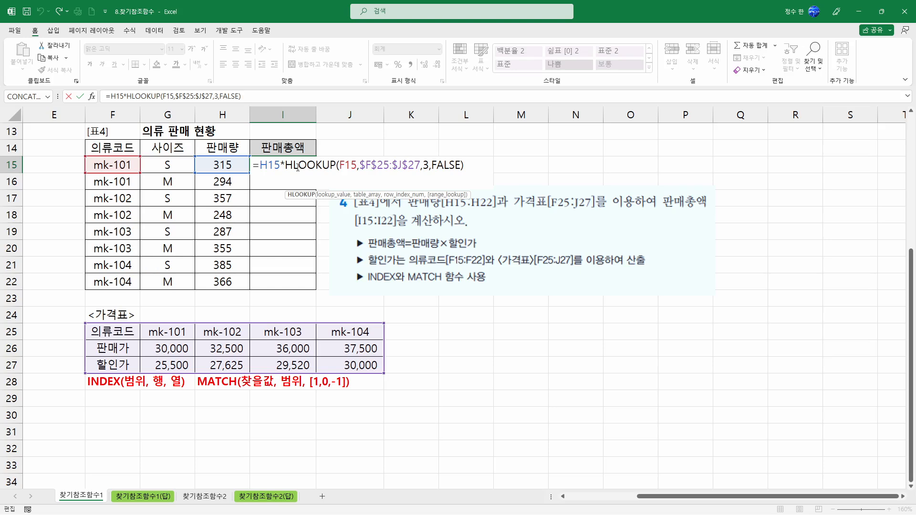
pyautogui.press('Escape')
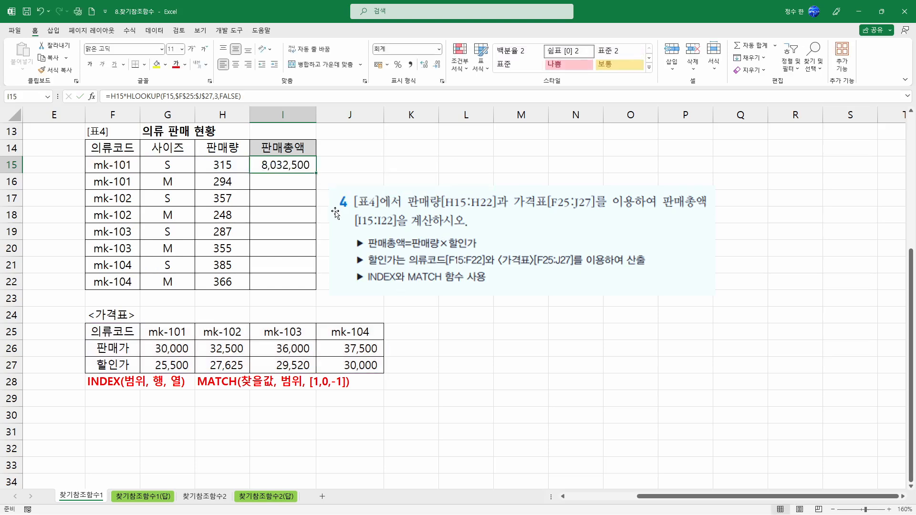
pyautogui.press('Delete')
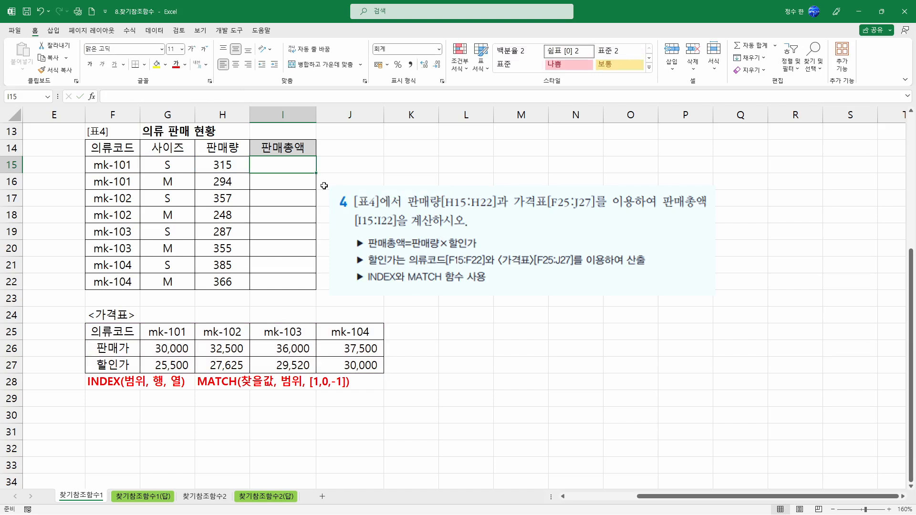
# Enter =INDEX($G$25:$J$27,3,1) in I15 to return a discount price from the price table.
pyautogui.write('=IN')
pyautogui.press('Tab')
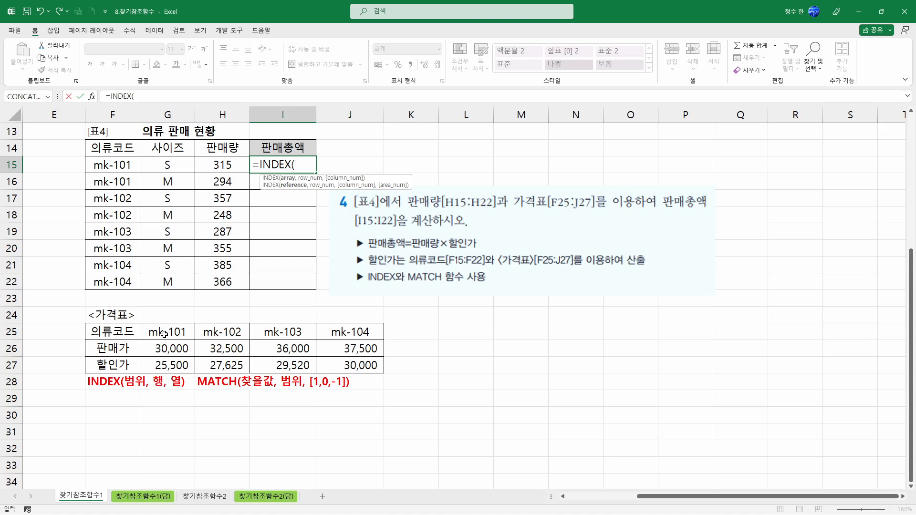
pyautogui.moveTo(158, 337); pyautogui.dragTo(377, 366)
pyautogui.moveTo(167, 366); pyautogui.dragTo(353, 365)
pyautogui.moveTo(158, 334); pyautogui.dragTo(349, 358)
pyautogui.moveTo(163, 333); pyautogui.dragTo(326, 357)
pyautogui.press('F4')
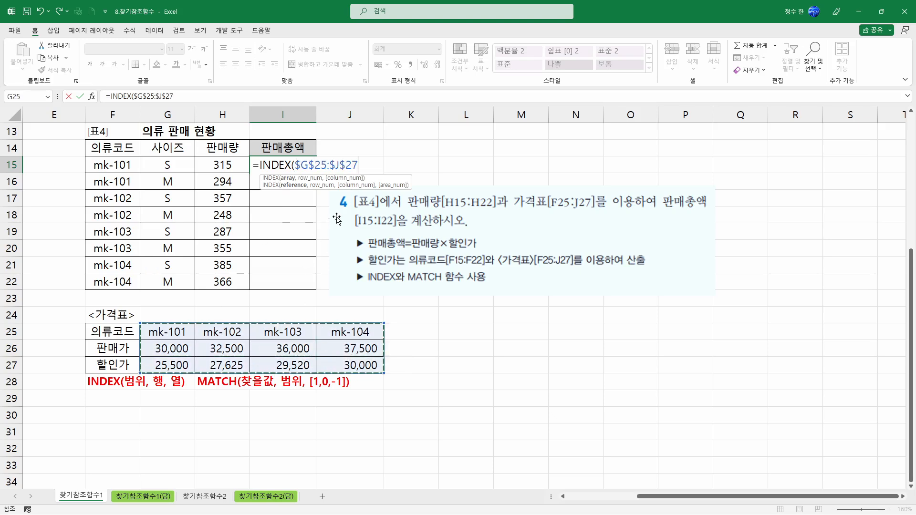
pyautogui.write(',')
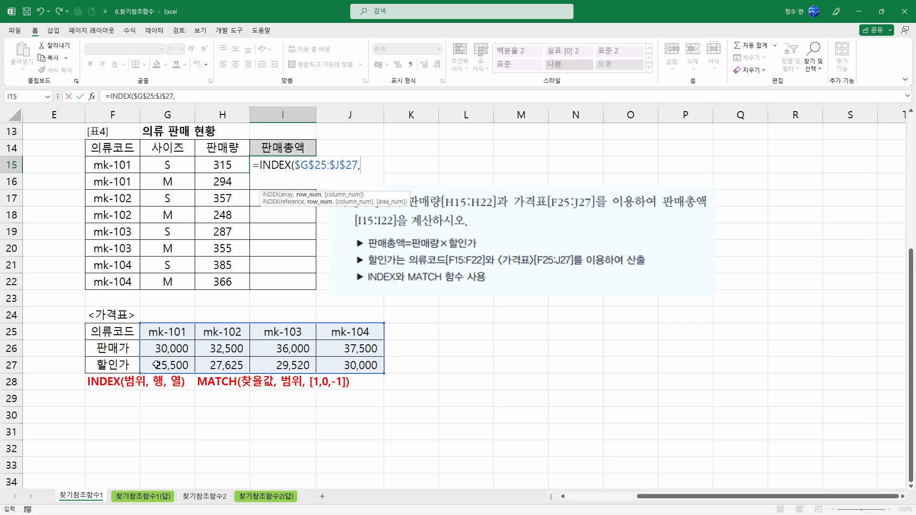
pyautogui.write('3,1)')
pyautogui.press('Return')
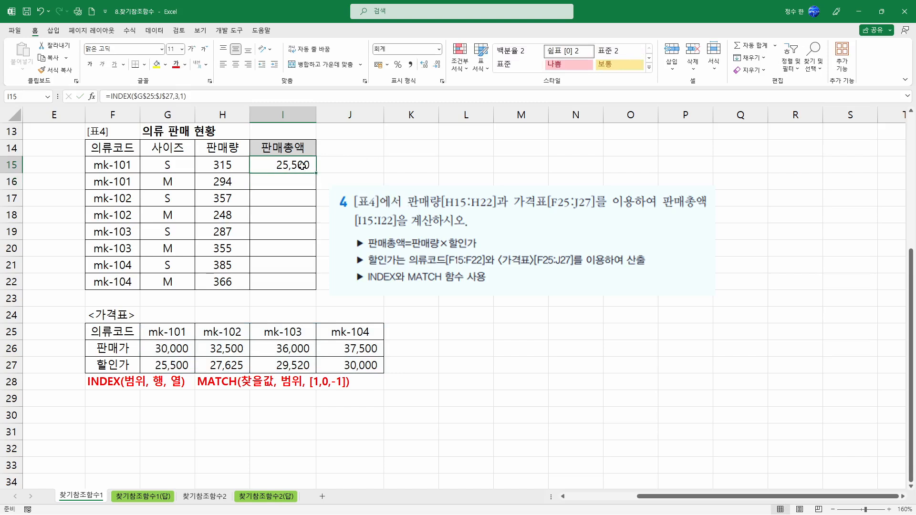
# Examine how the row and column numbers of the I15 INDEX formula locate discount prices in the price table.
pyautogui.doubleClick(303, 169)
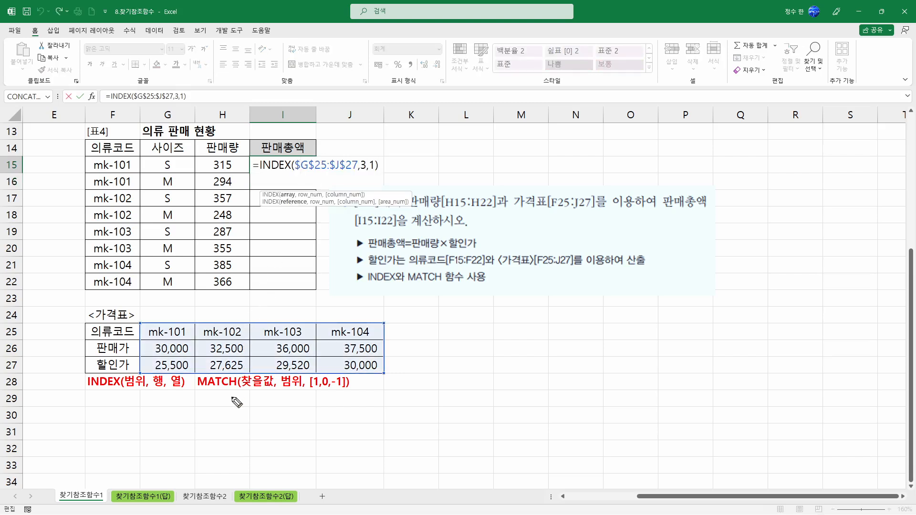
pyautogui.moveTo(125, 326)
pyautogui.mouseDown()
pyautogui.moveTo(125, 380)
pyautogui.moveTo(182, 380)
pyautogui.mouseUp()
pyautogui.moveTo(177, 306); pyautogui.dragTo(173, 321)
pyautogui.moveTo(174, 357); pyautogui.dragTo(158, 358)
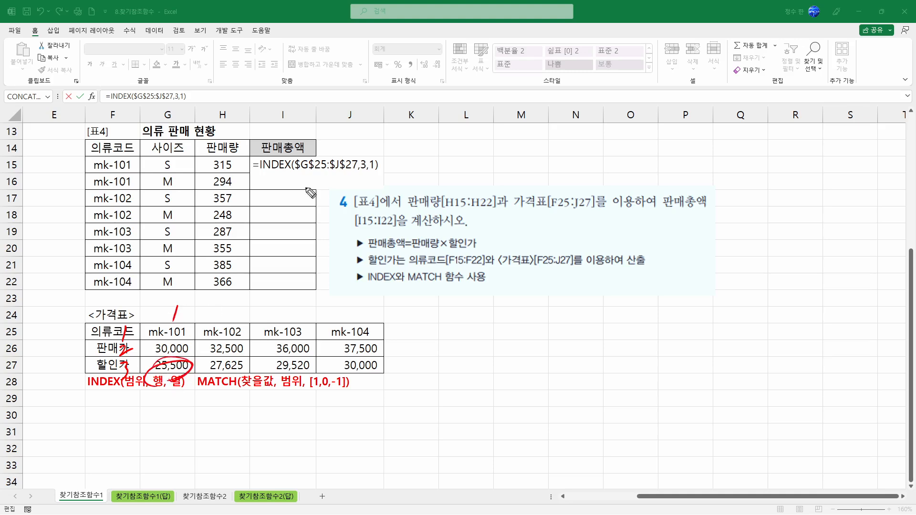
pyautogui.moveTo(375, 160); pyautogui.dragTo(374, 173)
pyautogui.moveTo(376, 150); pyautogui.dragTo(390, 153)
pyautogui.moveTo(224, 311); pyautogui.dragTo(240, 317)
pyautogui.moveTo(236, 353); pyautogui.dragTo(221, 390)
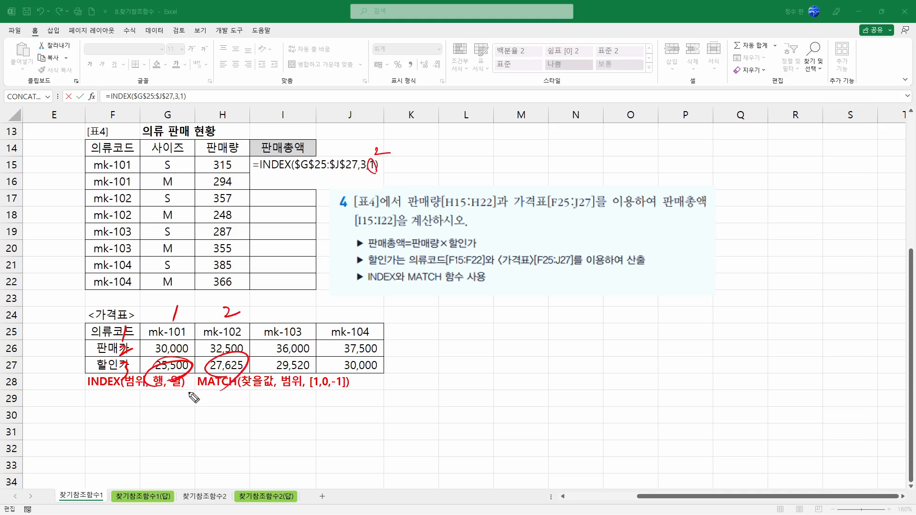
pyautogui.press('Escape')
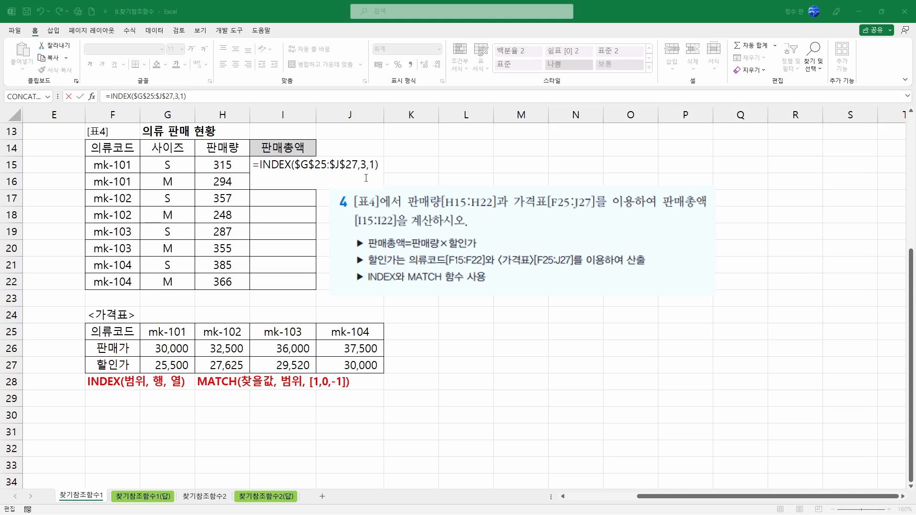
# Set the column number of the I15 INDEX formula to 2 and check it against row 3, column 2 of the price table.
pyautogui.click(375, 164)
pyautogui.press('BackSpace')
pyautogui.write('2')
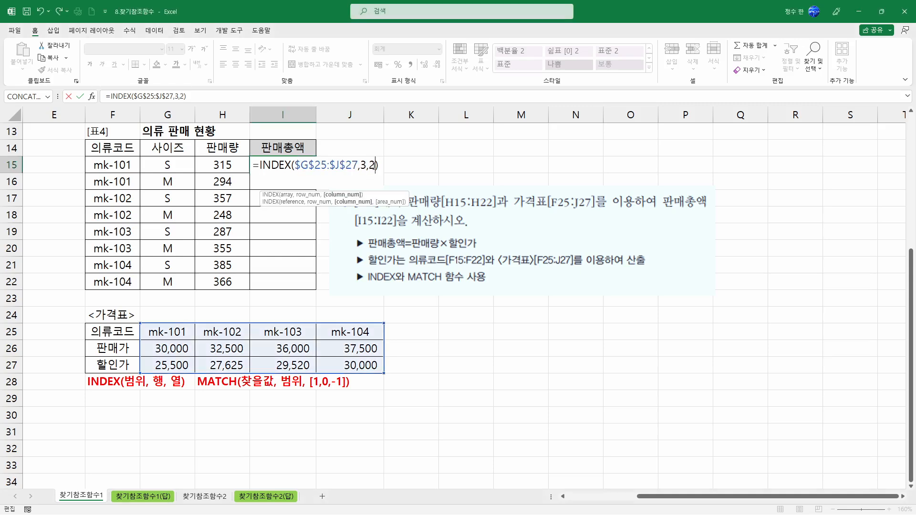
pyautogui.press('Return')
pyautogui.click(223, 361)
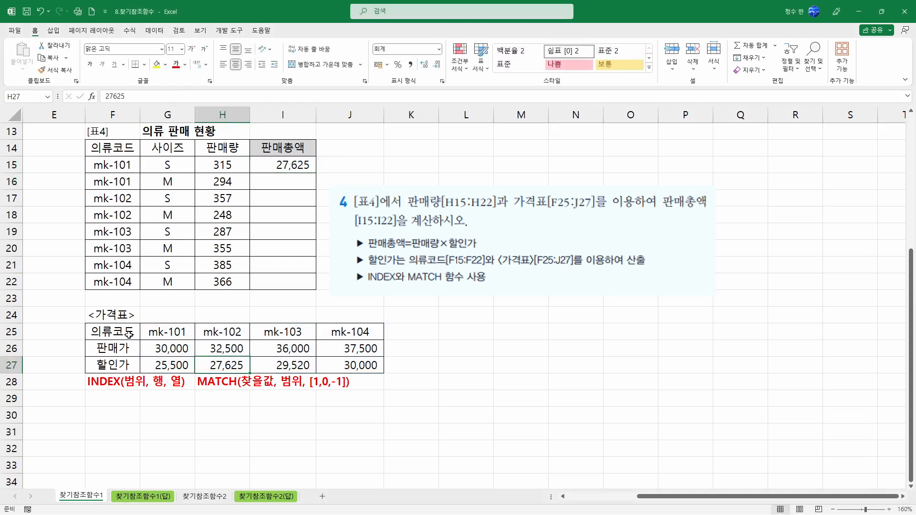
pyautogui.moveTo(223, 317); pyautogui.dragTo(222, 367)
pyautogui.moveTo(113, 365); pyautogui.dragTo(222, 365)
pyautogui.moveTo(226, 323); pyautogui.dragTo(222, 365)
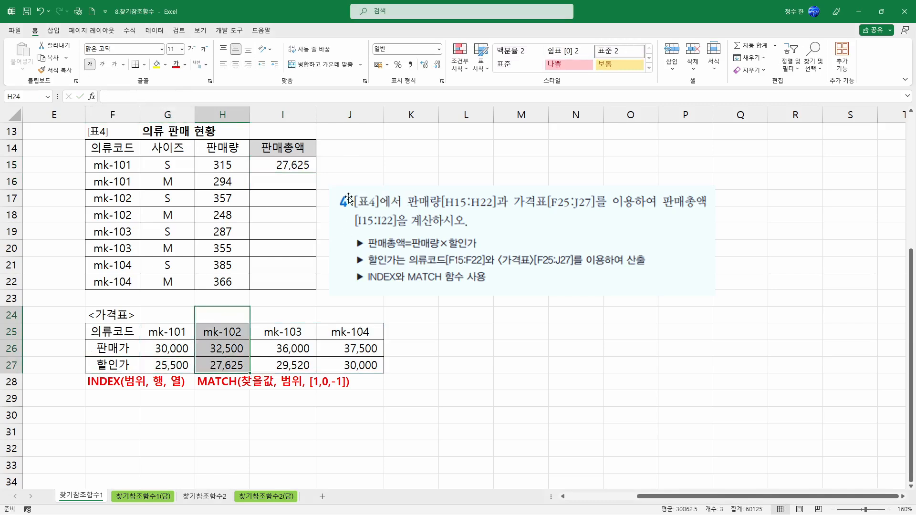
# Set the column number of the I15 INDEX formula to 3.
pyautogui.doubleClick(295, 165)
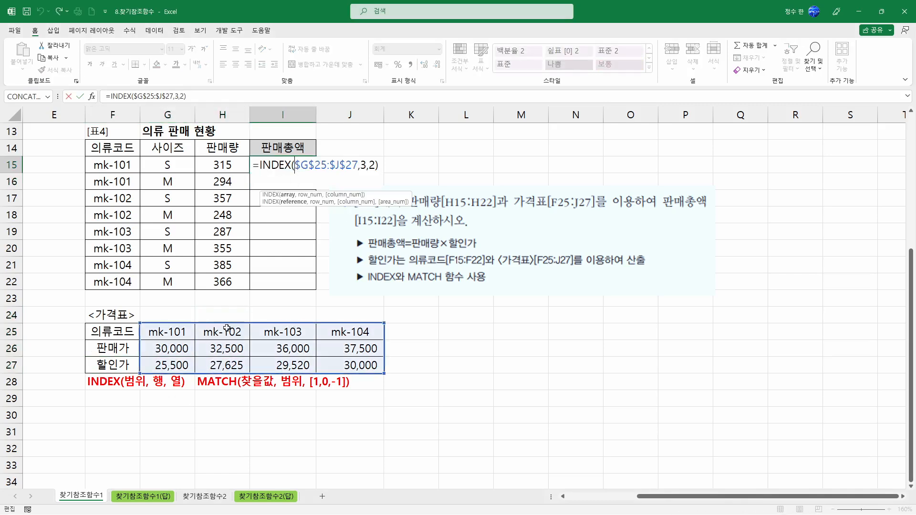
pyautogui.doubleClick(371, 165)
pyautogui.write('3')
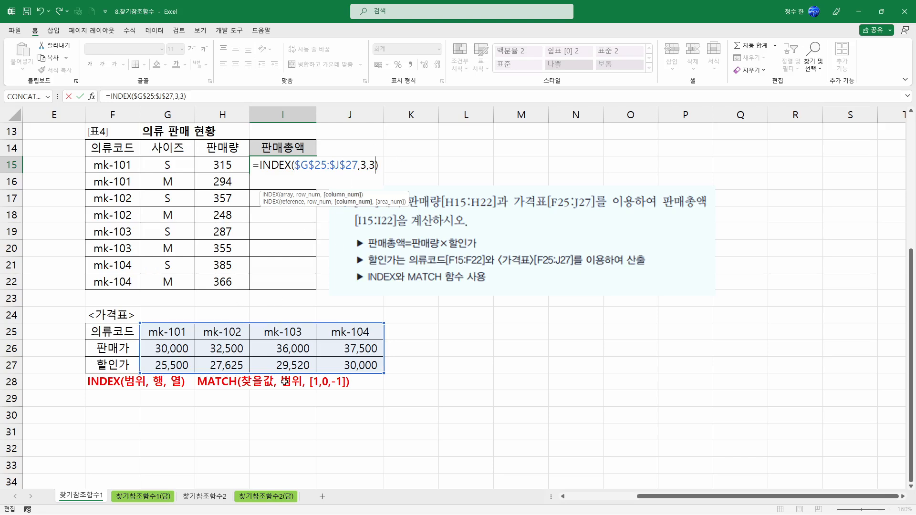
pyautogui.press('Return')
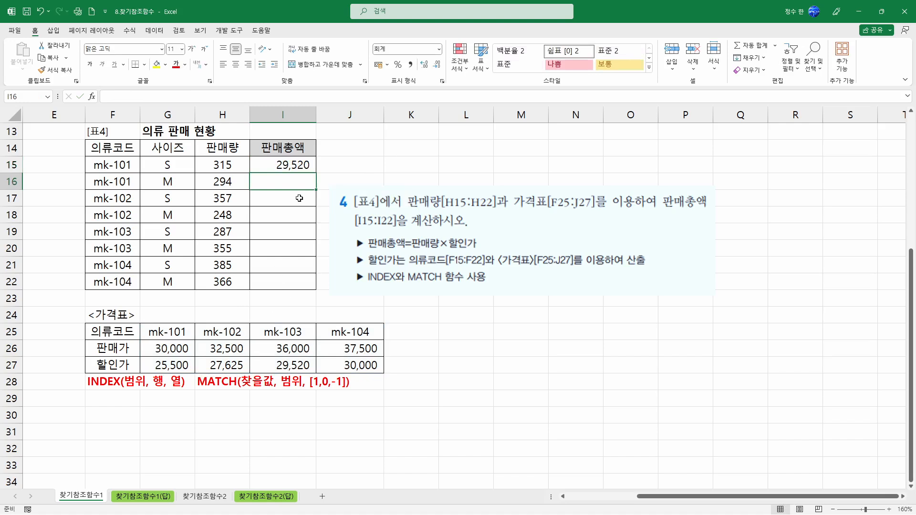
# Review the column number argument in the I15 INDEX formula.
pyautogui.doubleClick(304, 167)
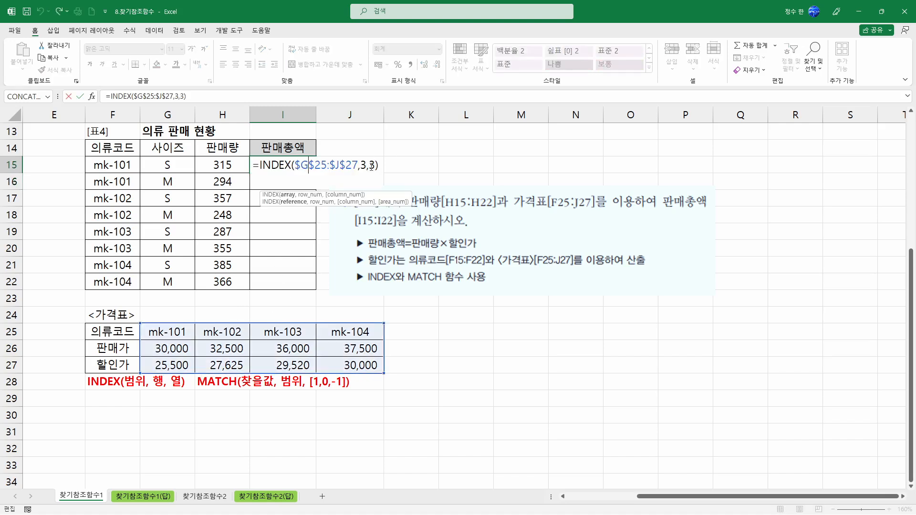
pyautogui.moveTo(375, 167); pyautogui.dragTo(368, 166)
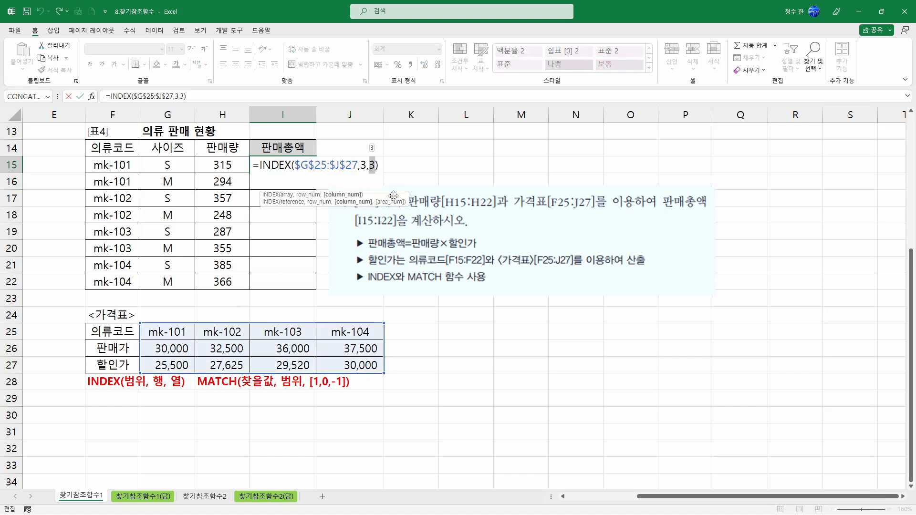
pyautogui.press('Delete')
pyautogui.press('Delete')
pyautogui.press('Return')
# Move the task 4 instruction picture to the right, clear of column J.
pyautogui.click(361, 161)
pyautogui.moveTo(368, 226); pyautogui.dragTo(438, 240)
# Examine MATCH's arguments lookup_value, lookup_array and match_type in J15, then the MATCH syntax note in row 28.
pyautogui.click(331, 161)
pyautogui.write('=MATCH(')
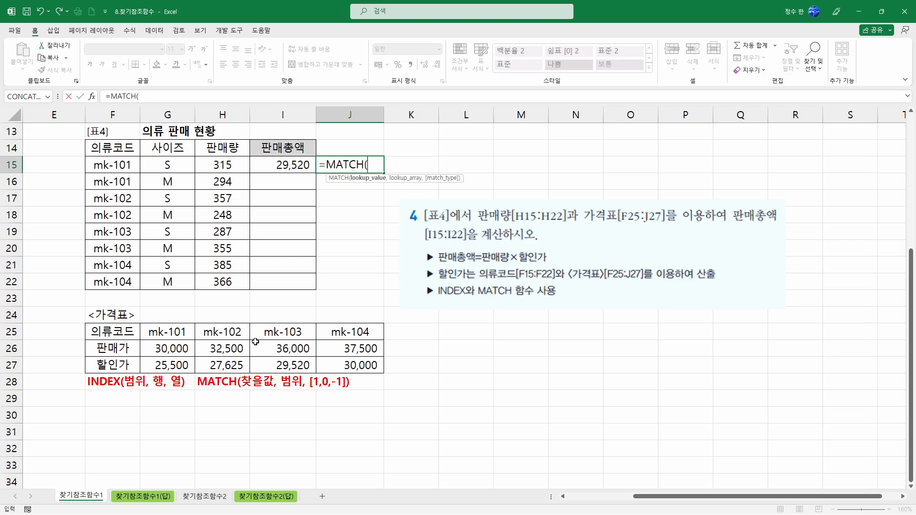
pyautogui.hotkey('ctrl', 'shift', 'a')
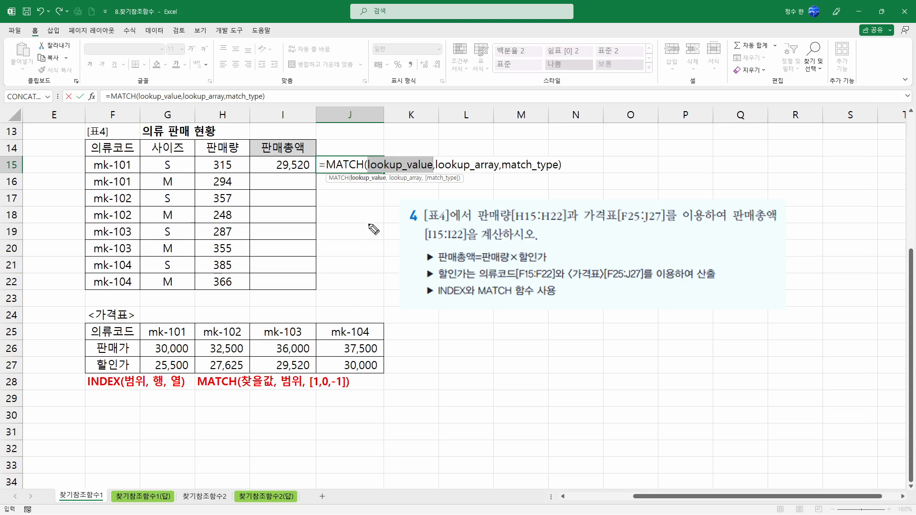
pyautogui.press('Escape')
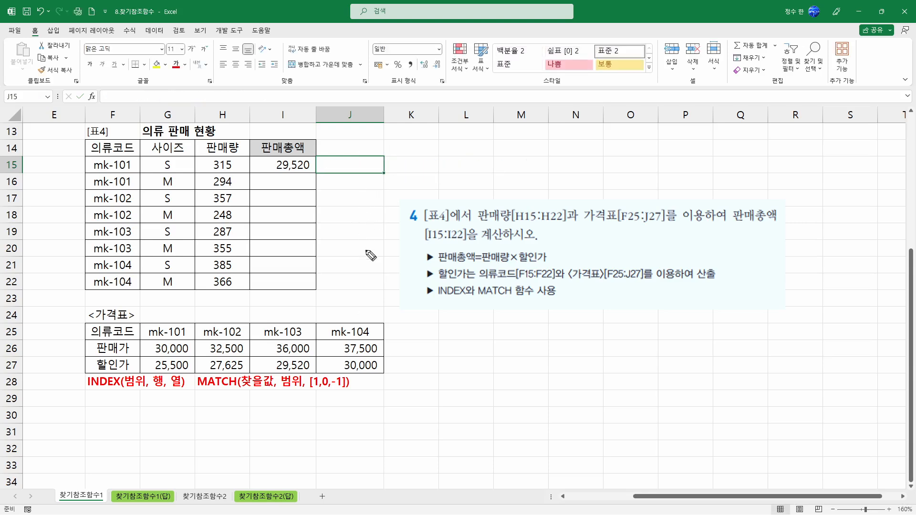
pyautogui.moveTo(356, 385)
pyautogui.mouseDown()
pyautogui.moveTo(434, 374)
pyautogui.moveTo(427, 387)
pyautogui.moveTo(444, 382)
pyautogui.mouseUp()
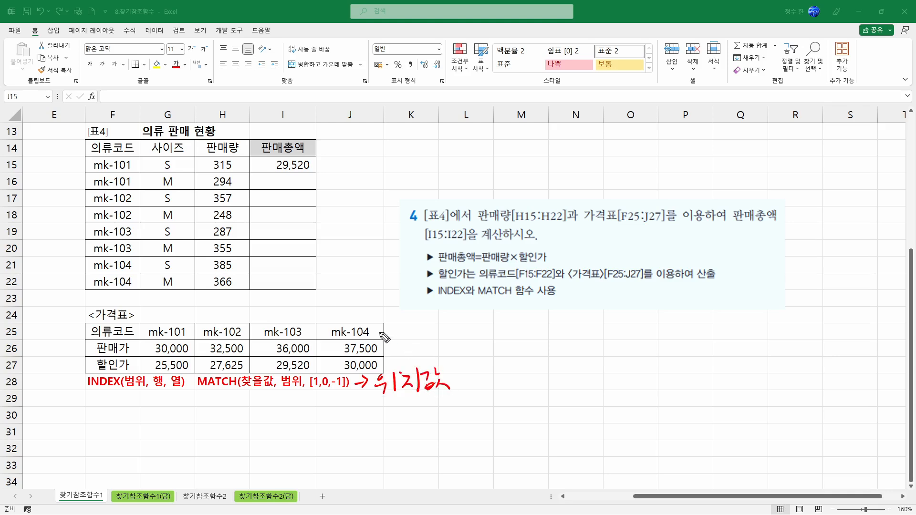
# Erase the handwritten annotation and rewrite "→ 위치값" beside the MATCH syntax note in row 28.
pyautogui.press('e')
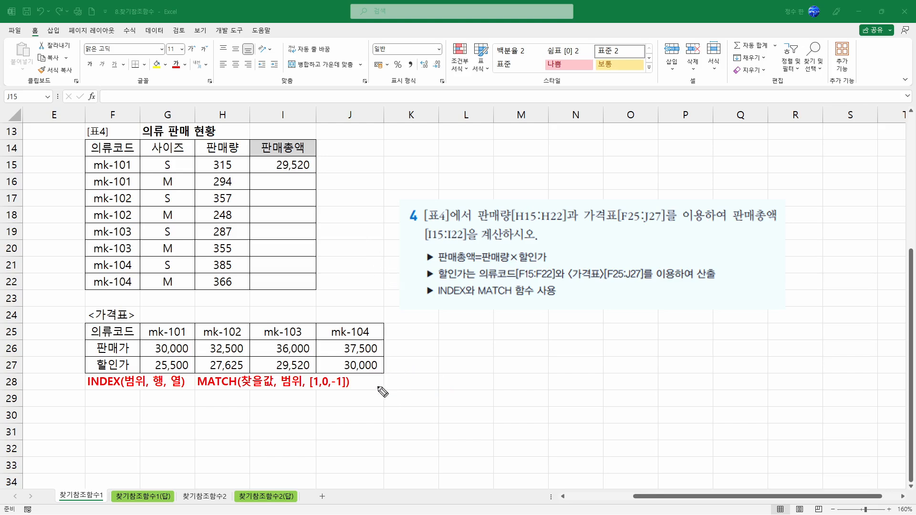
pyautogui.moveTo(355, 388)
pyautogui.mouseDown()
pyautogui.moveTo(388, 380)
pyautogui.moveTo(401, 384)
pyautogui.moveTo(393, 396)
pyautogui.moveTo(434, 381)
pyautogui.moveTo(428, 390)
pyautogui.moveTo(438, 398)
pyautogui.moveTo(436, 381)
pyautogui.mouseUp()
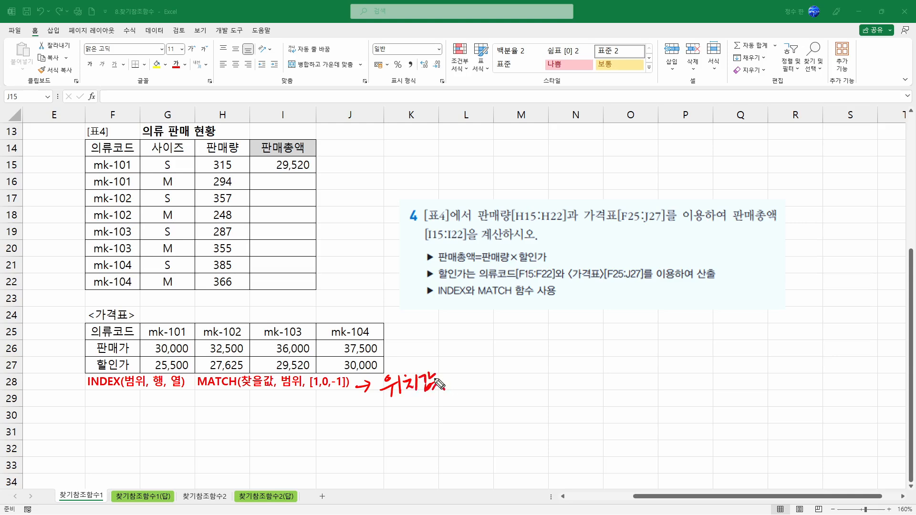
# Enter =MATCH(F15,$G$25:$J$25,0) in J15 to find the clothing code's position in the 가격표 header row.
pyautogui.click(305, 170)
pyautogui.click(361, 166)
pyautogui.write('=M')
pyautogui.press('Tab')
pyautogui.click(123, 162)
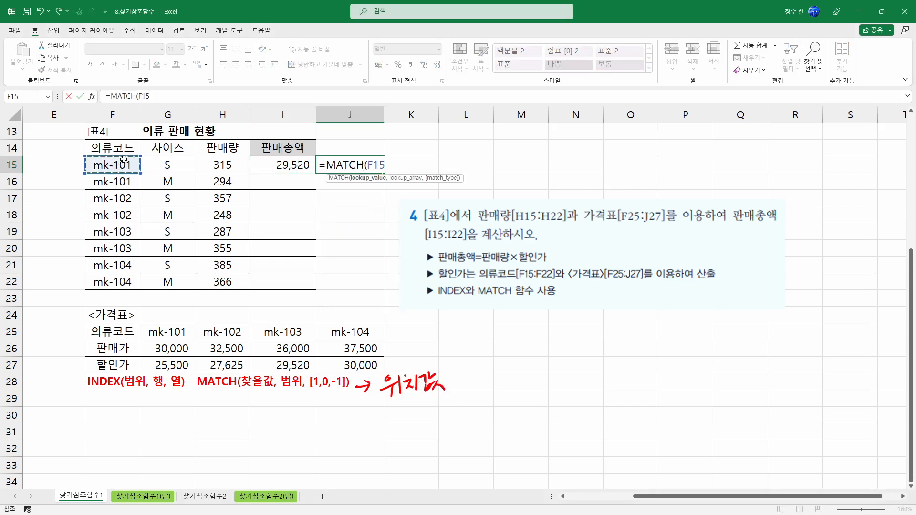
pyautogui.write(',')
pyautogui.moveTo(186, 334); pyautogui.dragTo(347, 335)
pyautogui.press('F4')
pyautogui.write(',')
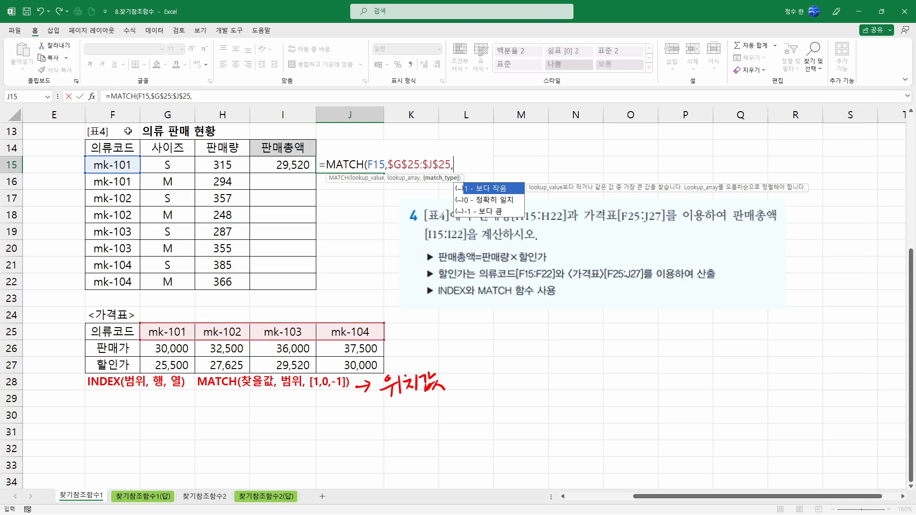
pyautogui.doubleClick(499, 203)
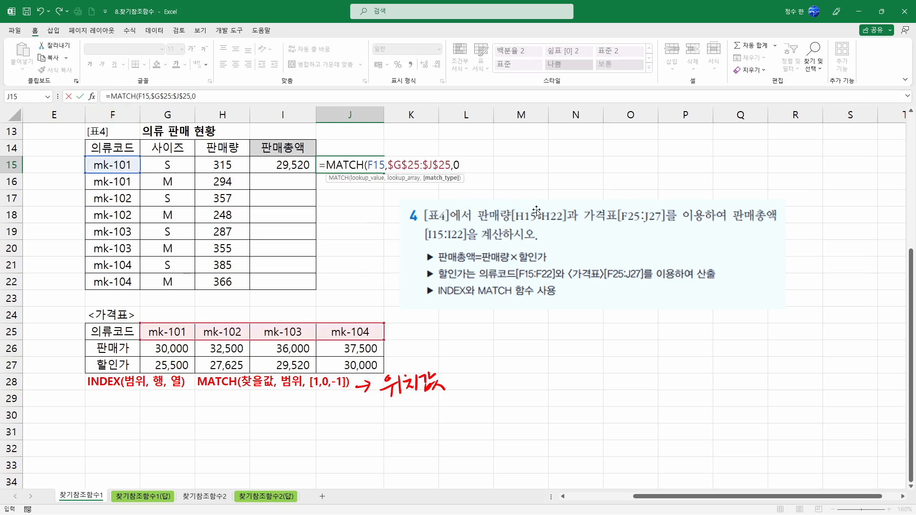
pyautogui.write(')')
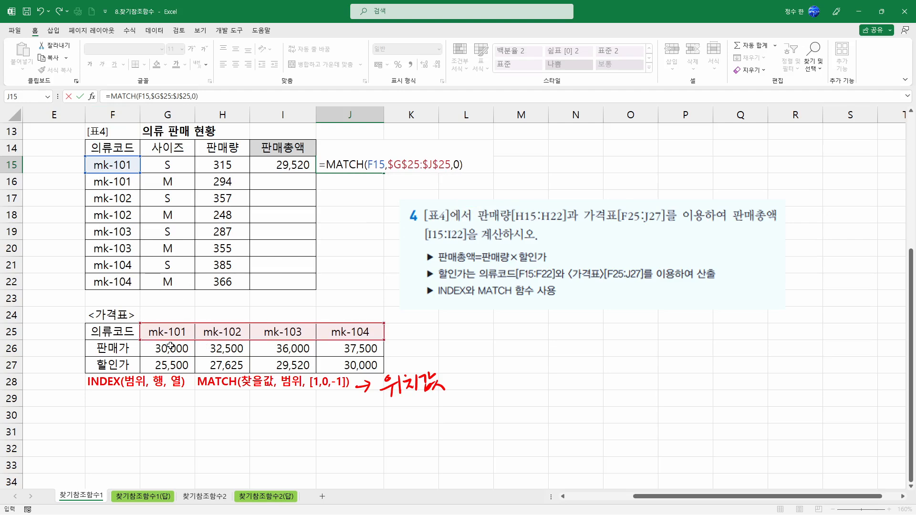
pyautogui.press('Return')
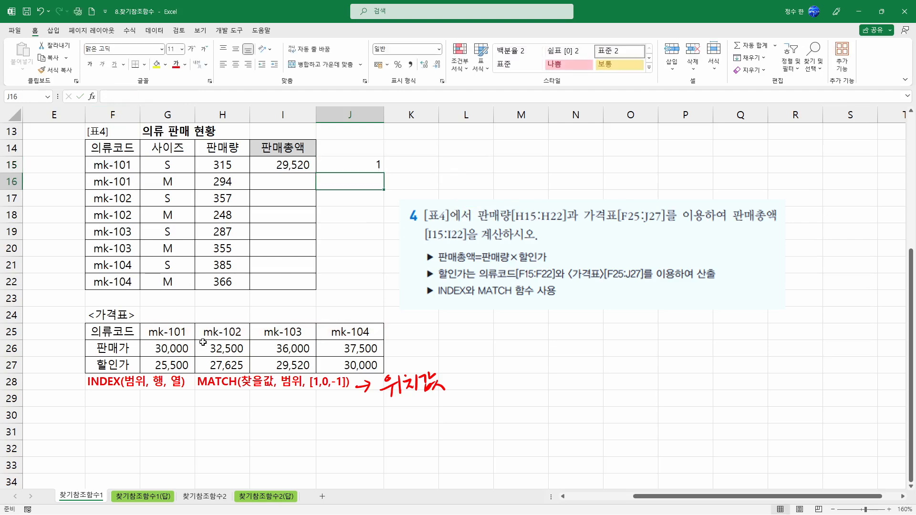
# Fill the J15 MATCH formula down to J22 and compare the results with the codes in F17, F19 and F21.
pyautogui.click(366, 170)
pyautogui.moveTo(386, 172); pyautogui.dragTo(380, 286)
pyautogui.click(119, 201)
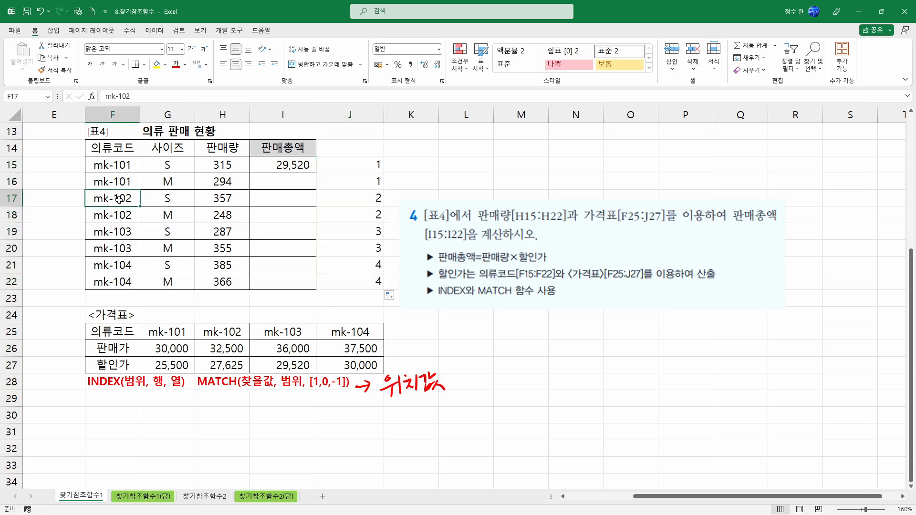
pyautogui.doubleClick(363, 206)
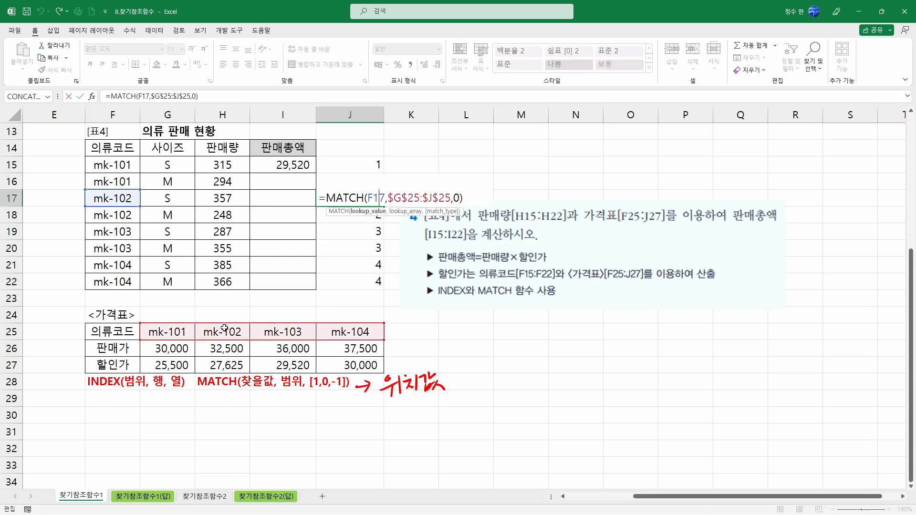
pyautogui.click(127, 232)
pyautogui.click(366, 233)
pyautogui.click(121, 266)
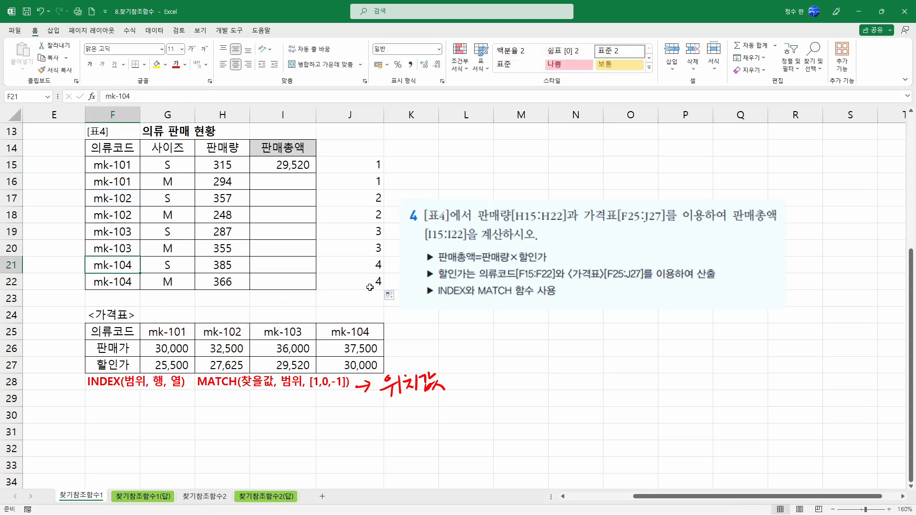
pyautogui.click(376, 269)
pyautogui.doubleClick(295, 164)
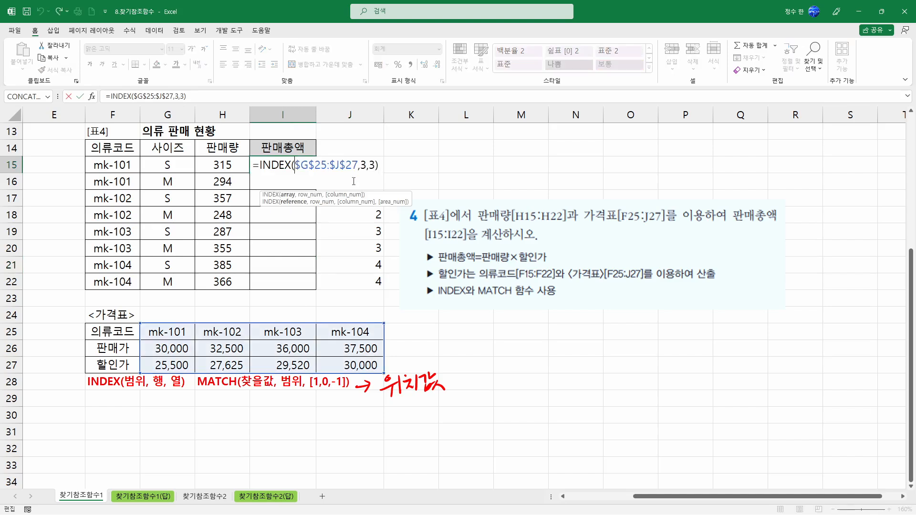
pyautogui.moveTo(368, 165); pyautogui.dragTo(376, 165)
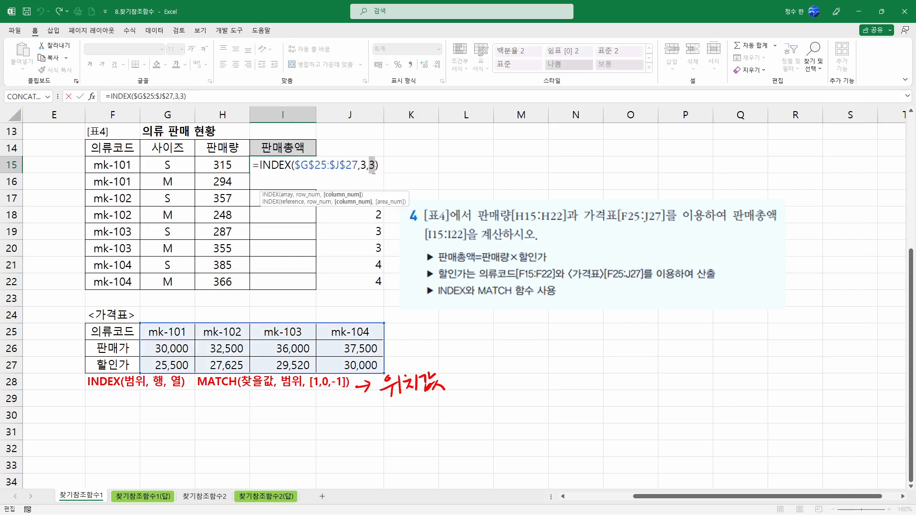
pyautogui.press('Escape')
# Replace the column number in the I15 INDEX formula with MATCH(F15,$G$25:$J$25,0) copied from J15.
pyautogui.doubleClick(376, 167)
pyautogui.moveTo(470, 166); pyautogui.dragTo(327, 165)
pyautogui.hotkey('ctrl', 'c')
pyautogui.press('Escape')
pyautogui.doubleClick(281, 166)
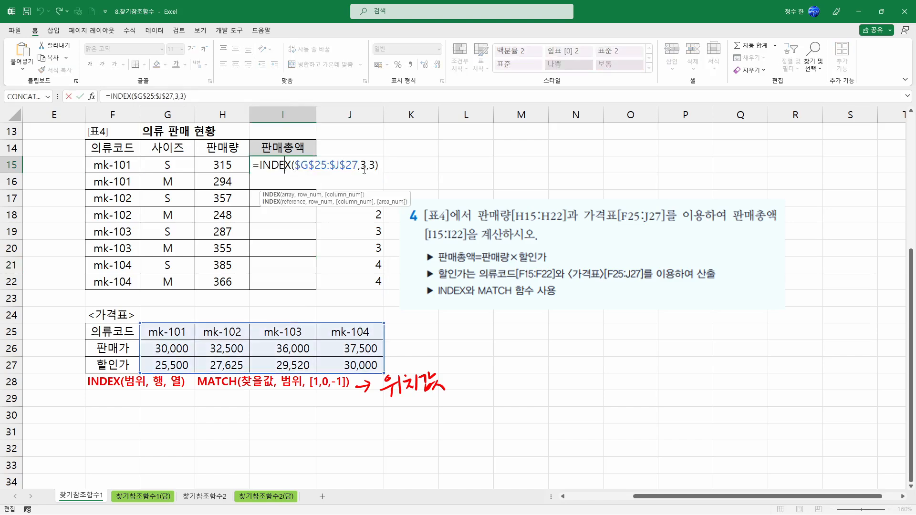
pyautogui.doubleClick(374, 165)
pyautogui.hotkey('ctrl', 'v')
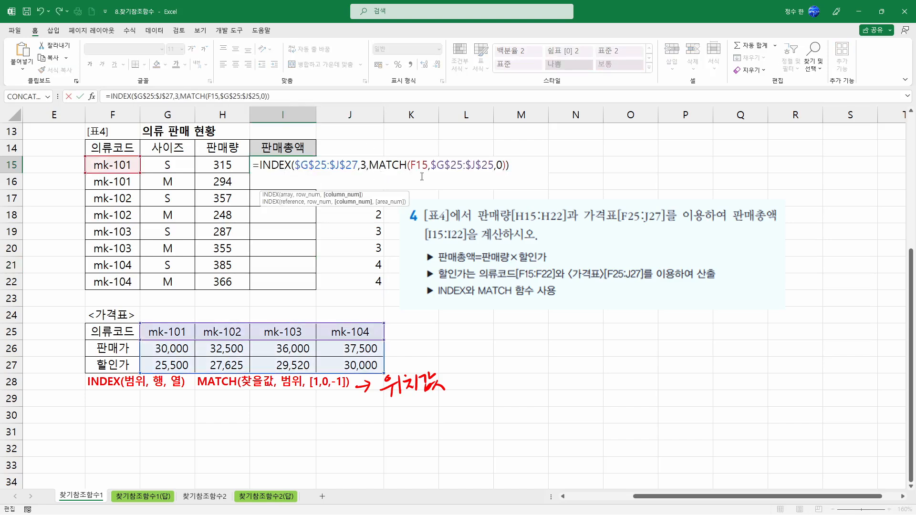
pyautogui.press('Return')
# Multiply the INDEX result in I15 by the sales quantity in H15, placing H15* before INDEX.
pyautogui.click(294, 167)
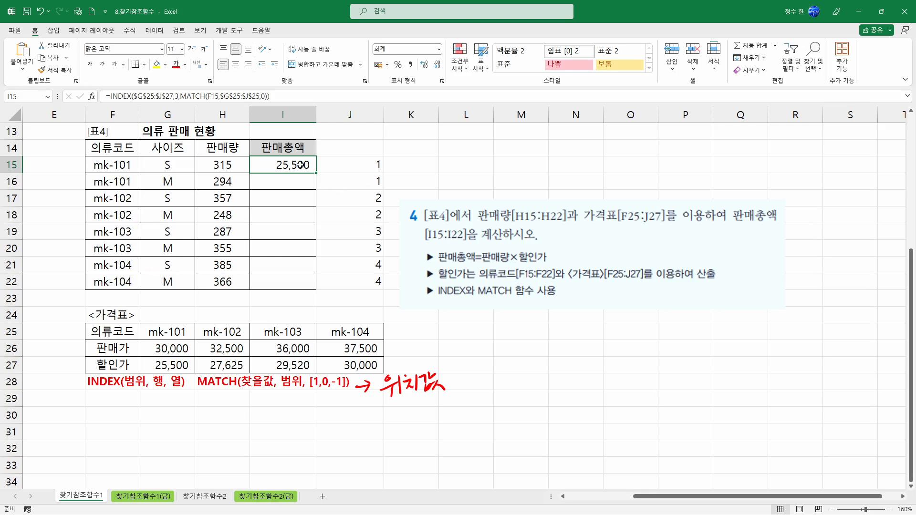
pyautogui.doubleClick(301, 165)
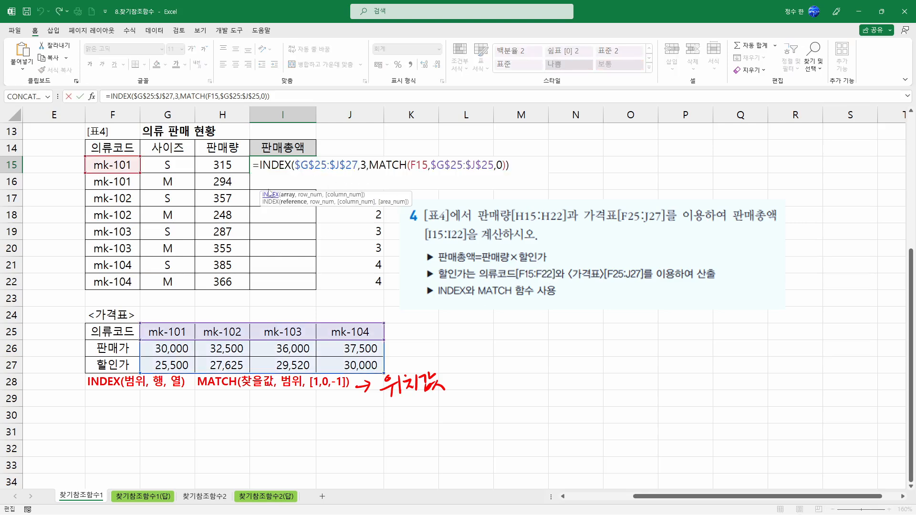
pyautogui.click(258, 164)
pyautogui.click(224, 165)
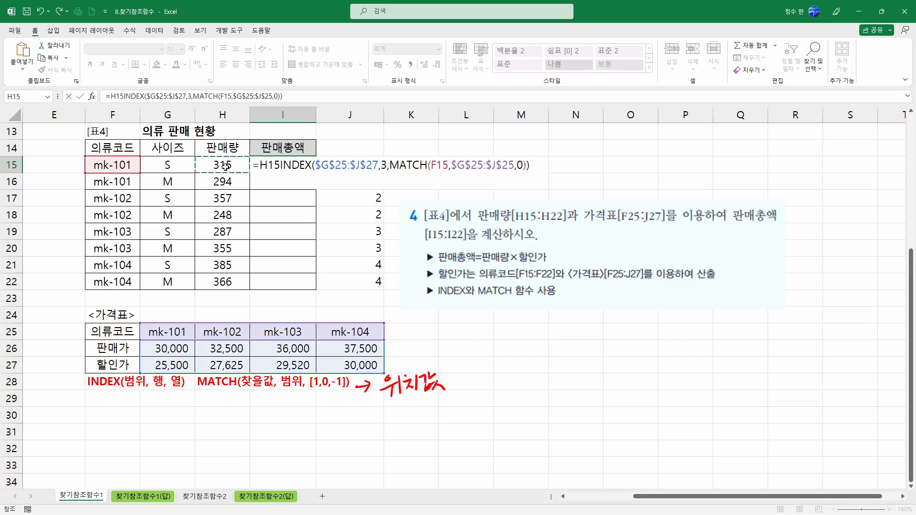
pyautogui.write('*')
pyautogui.press('Return')
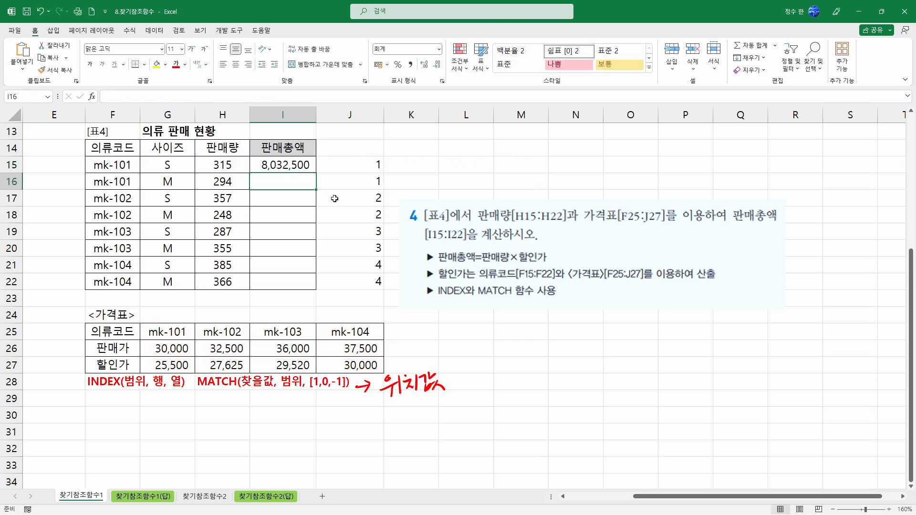
# Fill the I15 total sales formula down to I22 and autofit the width of column I.
pyautogui.click(305, 167)
pyautogui.moveTo(316, 173); pyautogui.dragTo(302, 284)
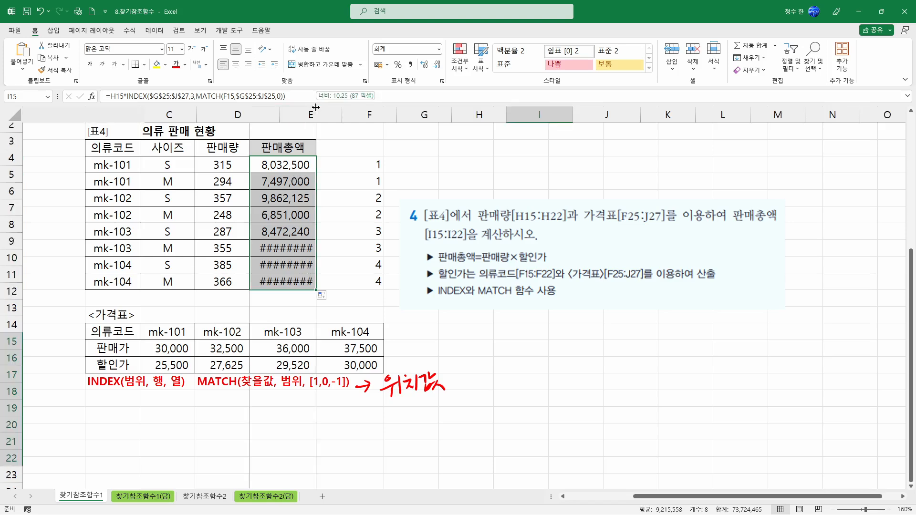
pyautogui.doubleClick(316, 115)
# Review the H15 multiplier and the INDEX and MATCH arguments in the I15 formula.
pyautogui.doubleClick(295, 167)
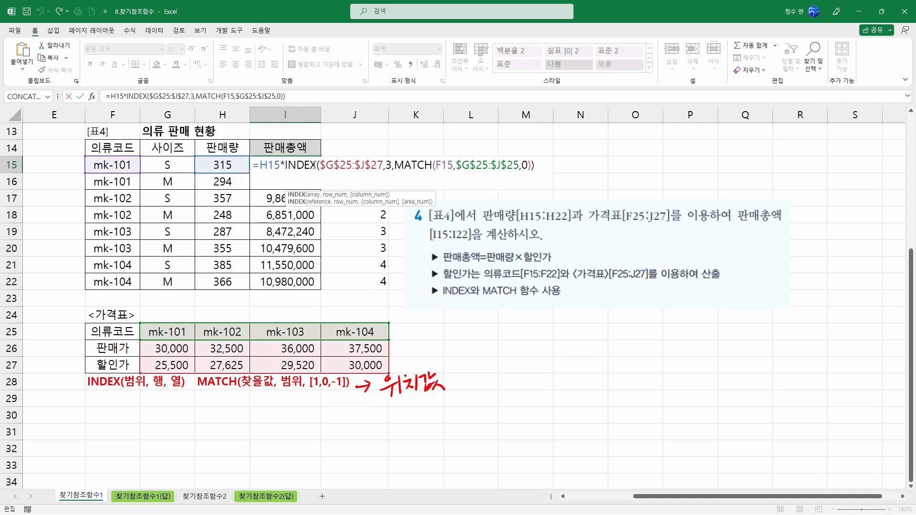
pyautogui.moveTo(286, 165); pyautogui.dragTo(261, 166)
pyautogui.moveTo(320, 166); pyautogui.dragTo(535, 168)
pyautogui.click(392, 165)
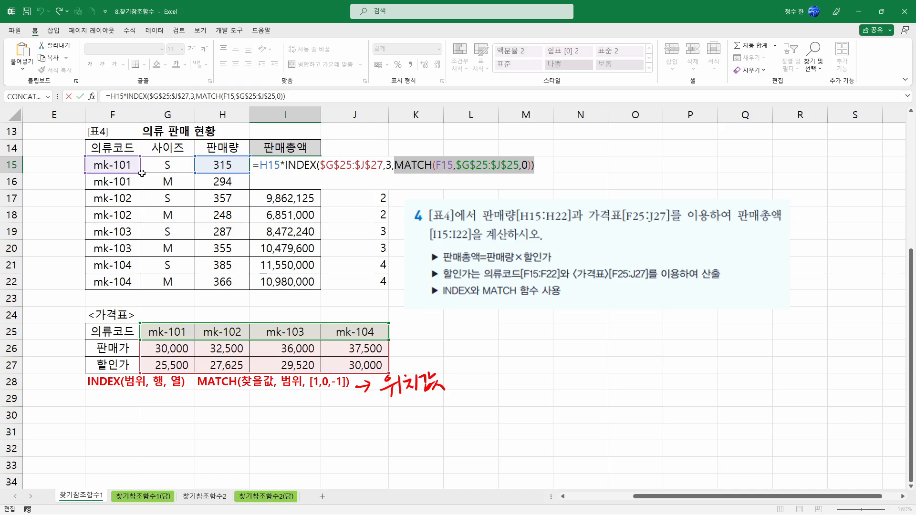
# Change the I15 INDEX array to $G$26:$J$27 with row number 2 and refill the formula down to I22.
pyautogui.moveTo(384, 165); pyautogui.dragTo(319, 165)
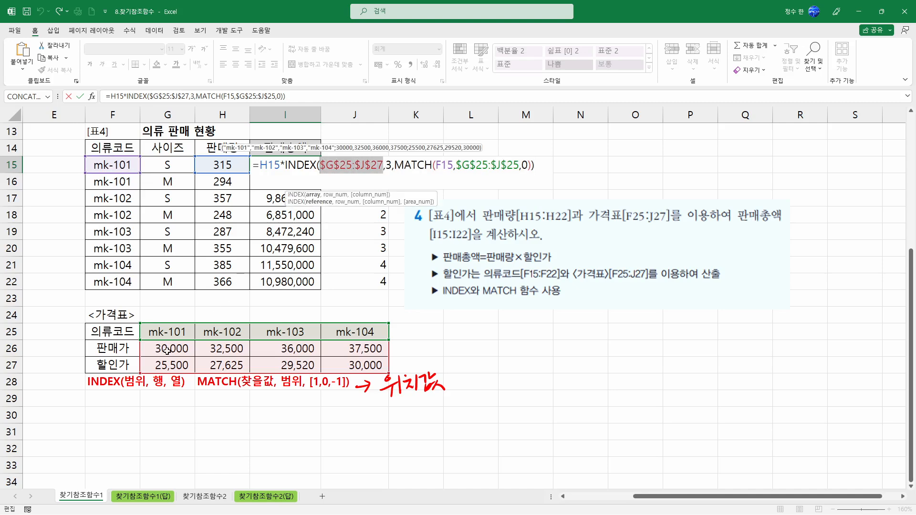
pyautogui.moveTo(166, 349); pyautogui.dragTo(353, 366)
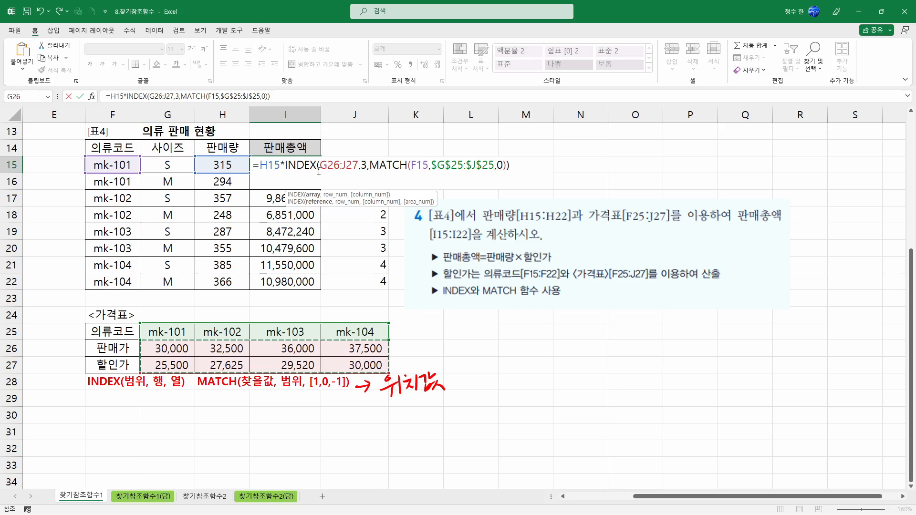
pyautogui.press('F4')
pyautogui.doubleClick(389, 165)
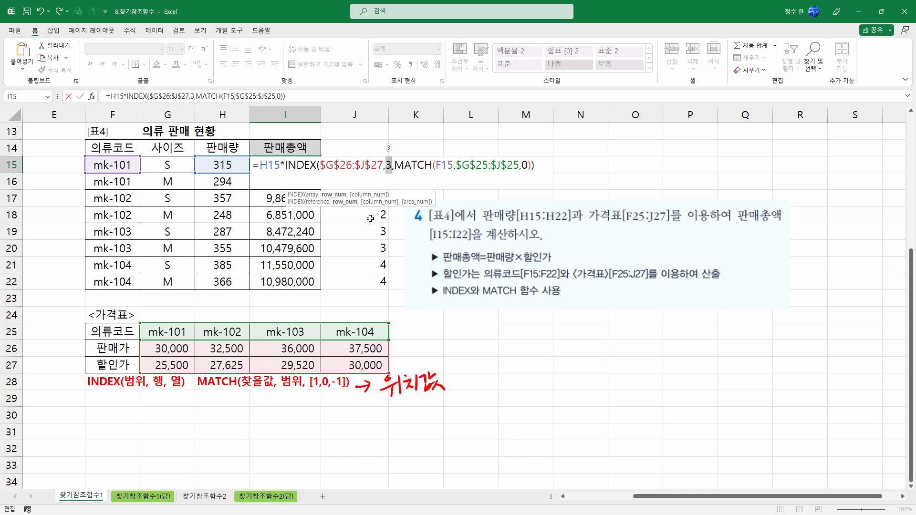
pyautogui.write('2')
pyautogui.press('Return')
pyautogui.click(286, 165)
pyautogui.doubleClick(321, 173)
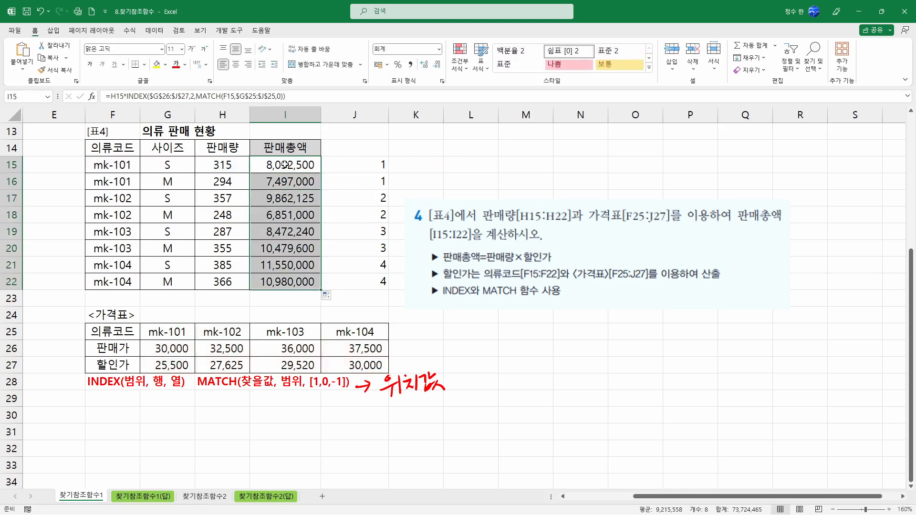
# Change the I15 INDEX array to $G$27:$J$27 with row number 1 and refill the formula down to I22.
pyautogui.doubleClick(285, 164)
pyautogui.moveTo(320, 165); pyautogui.dragTo(383, 166)
pyautogui.moveTo(167, 366); pyautogui.dragTo(353, 365)
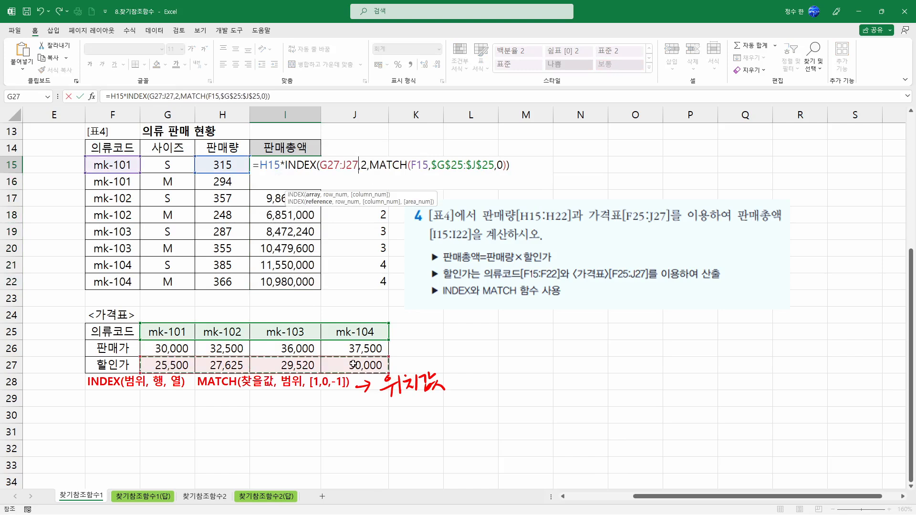
pyautogui.press('F4')
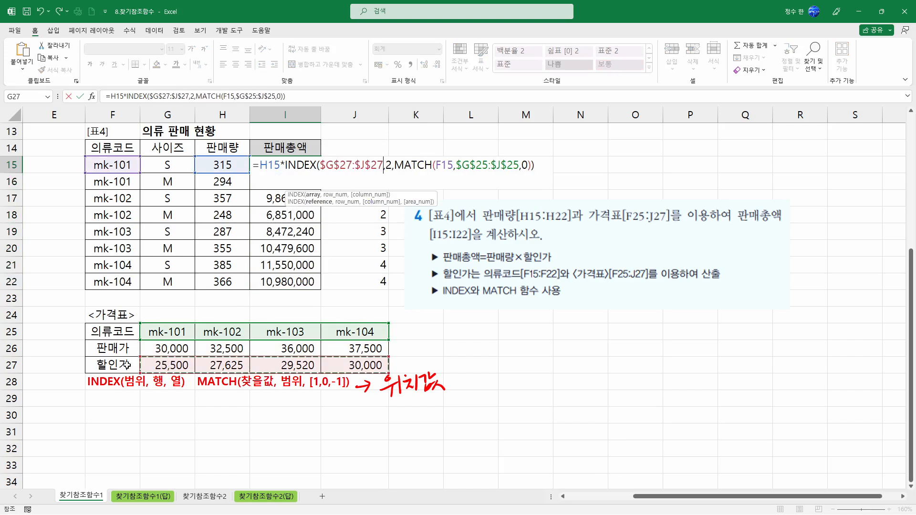
pyautogui.click(389, 165)
pyautogui.press('BackSpace')
pyautogui.write('1')
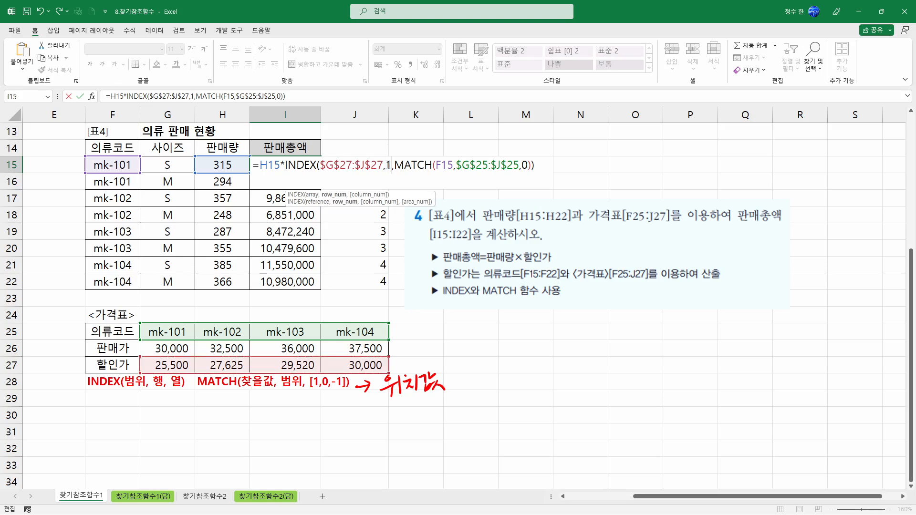
pyautogui.hotkey('ctrl', 'Return')
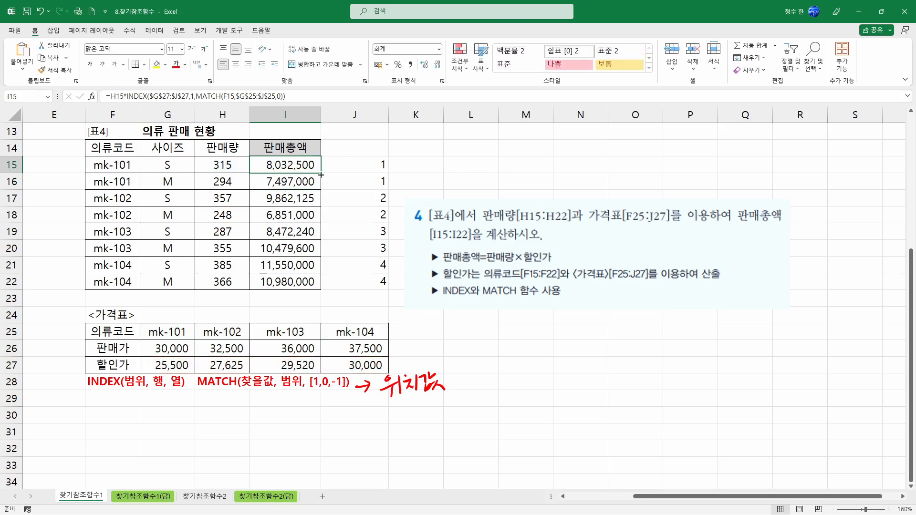
pyautogui.moveTo(322, 174); pyautogui.dragTo(305, 284)
pyautogui.hotkey('ctrl', 'Down')
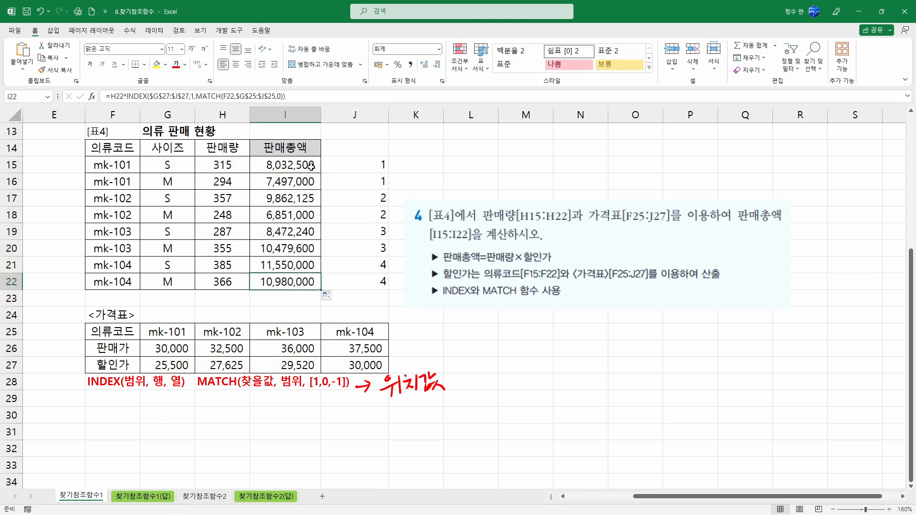
# Compare the I15 total sales formula with the I15 formula on the 찾기참조함수1(답) sheet, examining its INDEX array.
pyautogui.doubleClick(311, 166)
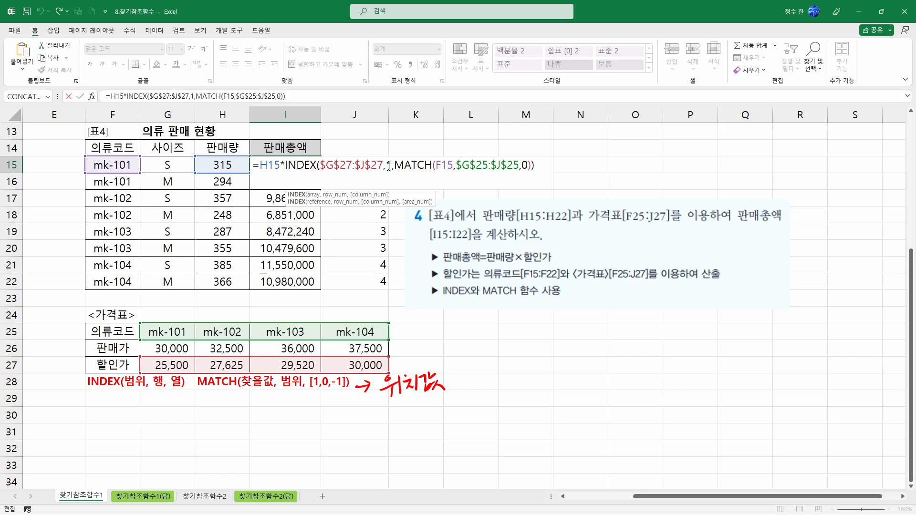
pyautogui.press('Escape')
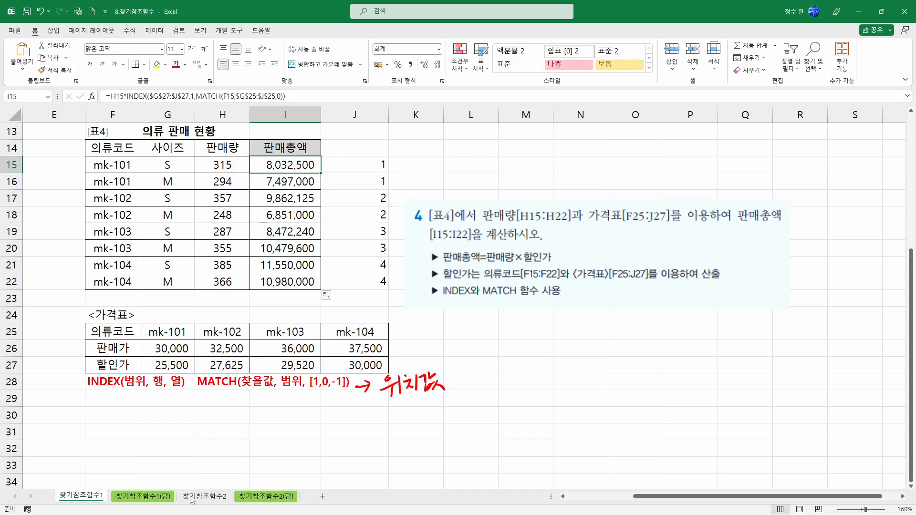
pyautogui.click(143, 496)
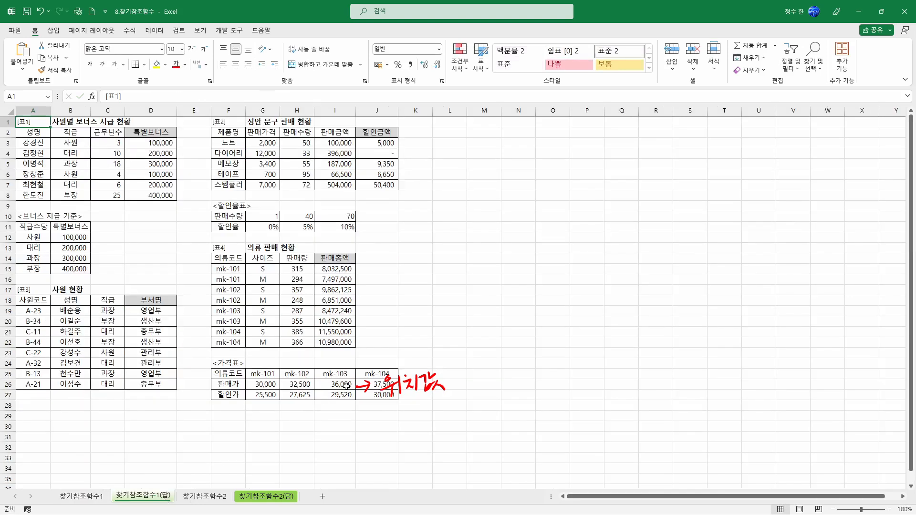
pyautogui.doubleClick(346, 268)
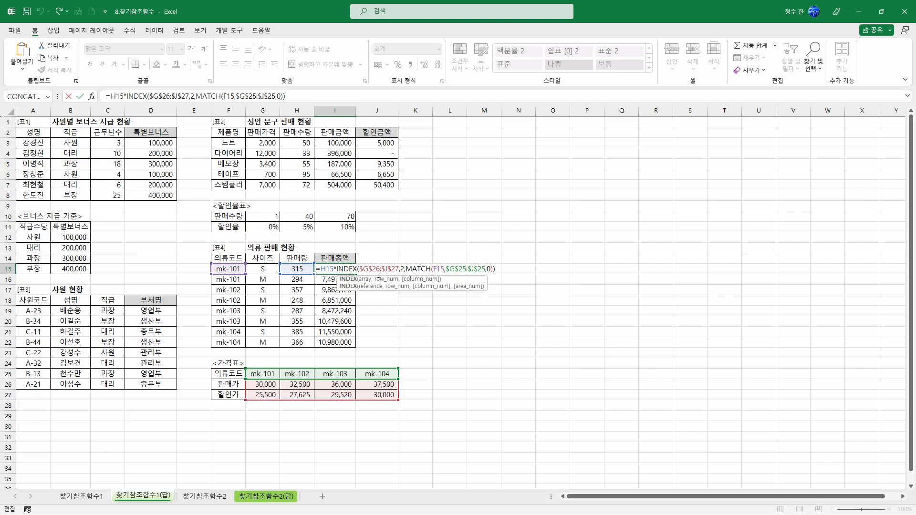
pyautogui.moveTo(362, 268); pyautogui.dragTo(399, 269)
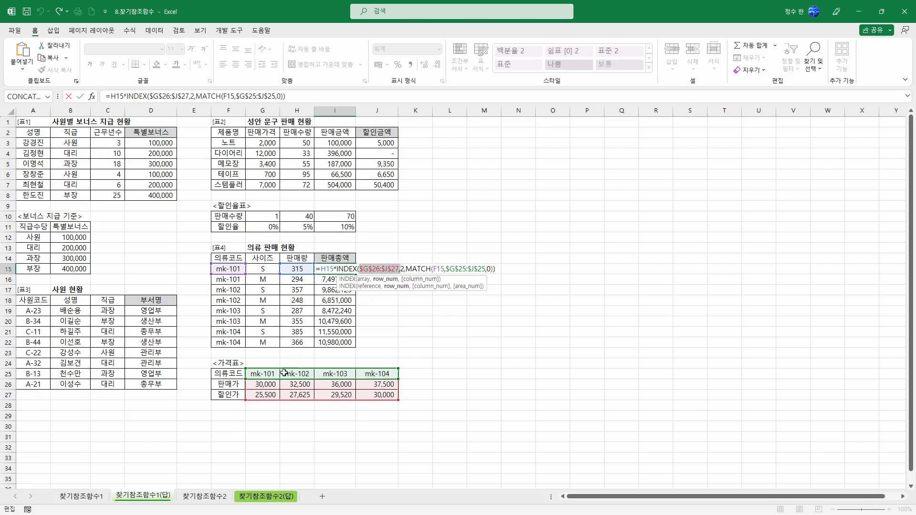
pyautogui.press('Escape')
# Back on 찾기참조함수1, extend the I15 INDEX array to $G$26:$J$27, set the row number to 2, and refill the formula to I22.
pyautogui.click(96, 496)
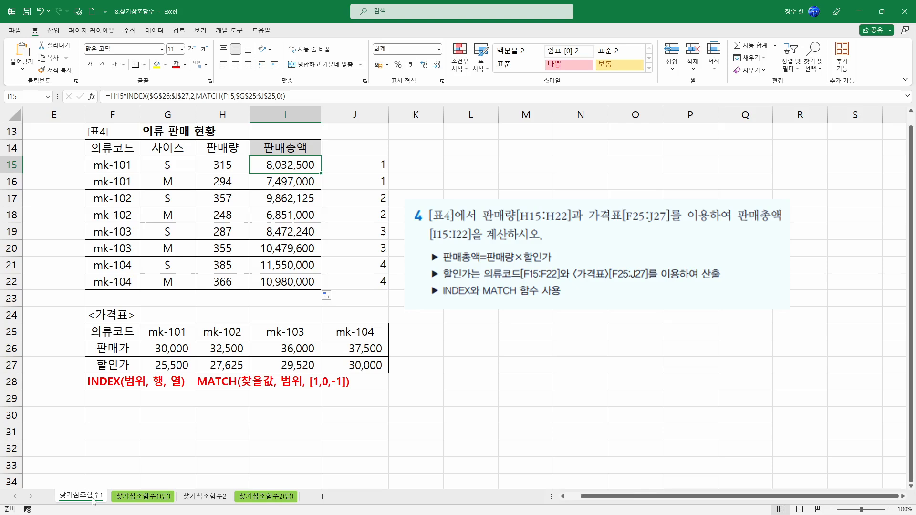
pyautogui.doubleClick(299, 162)
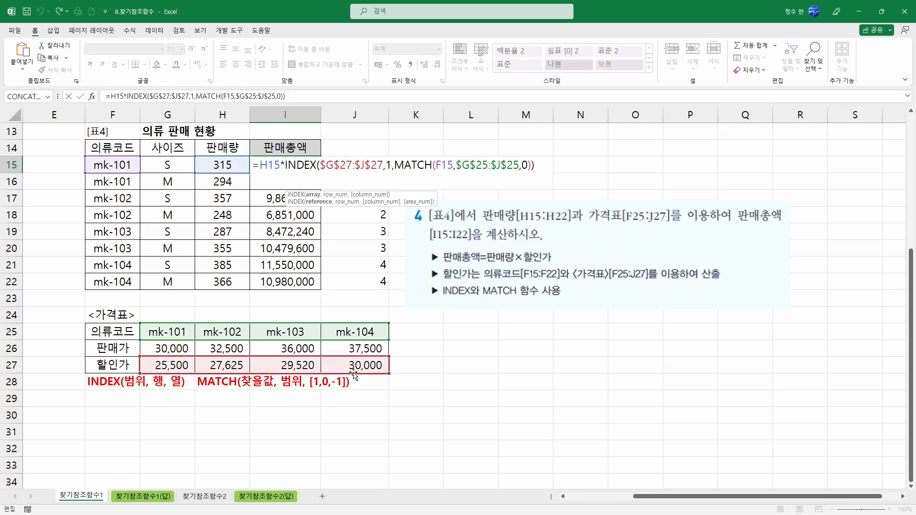
pyautogui.moveTo(390, 357); pyautogui.dragTo(388, 342)
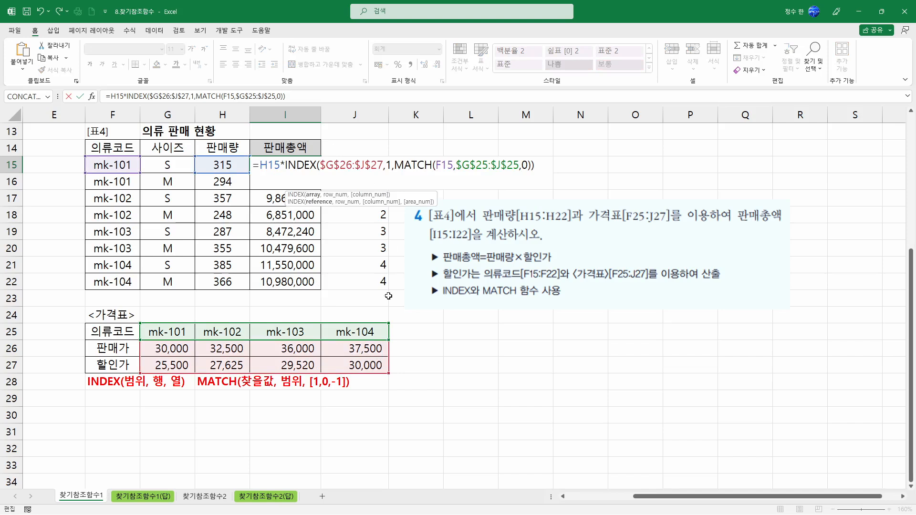
pyautogui.doubleClick(389, 165)
pyautogui.write('2')
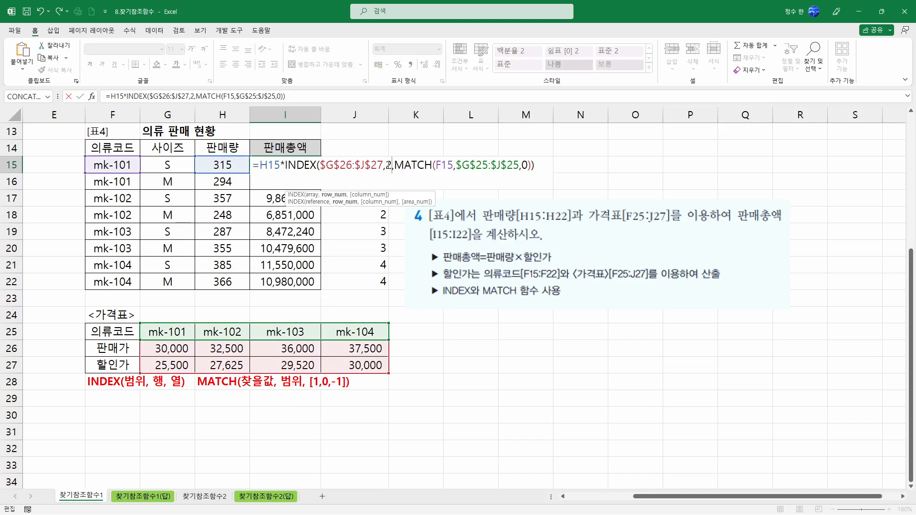
pyautogui.press('Return')
pyautogui.click(311, 165)
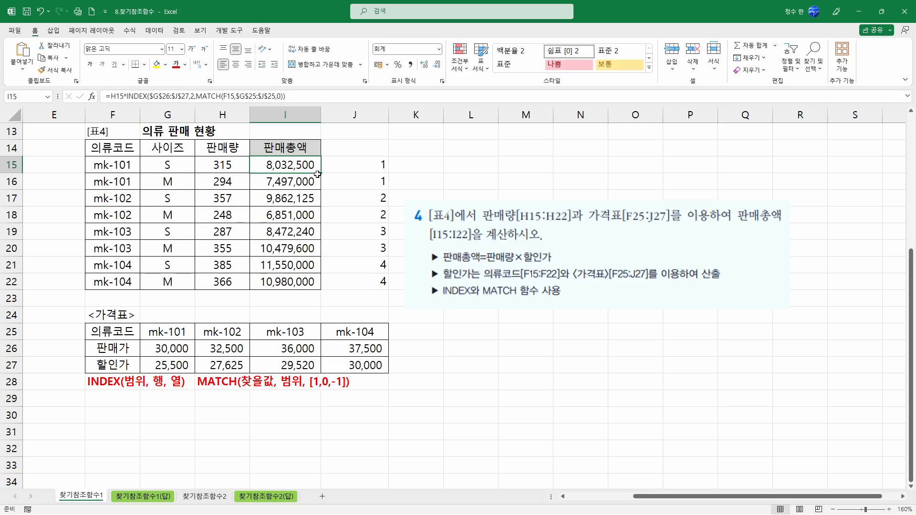
pyautogui.moveTo(320, 174); pyautogui.dragTo(321, 288)
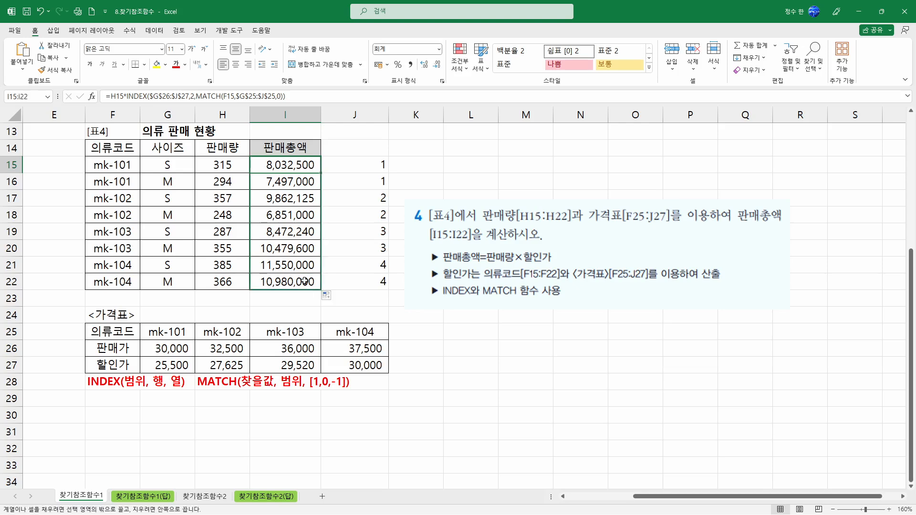
pyautogui.doubleClick(309, 167)
pyautogui.press('Escape')
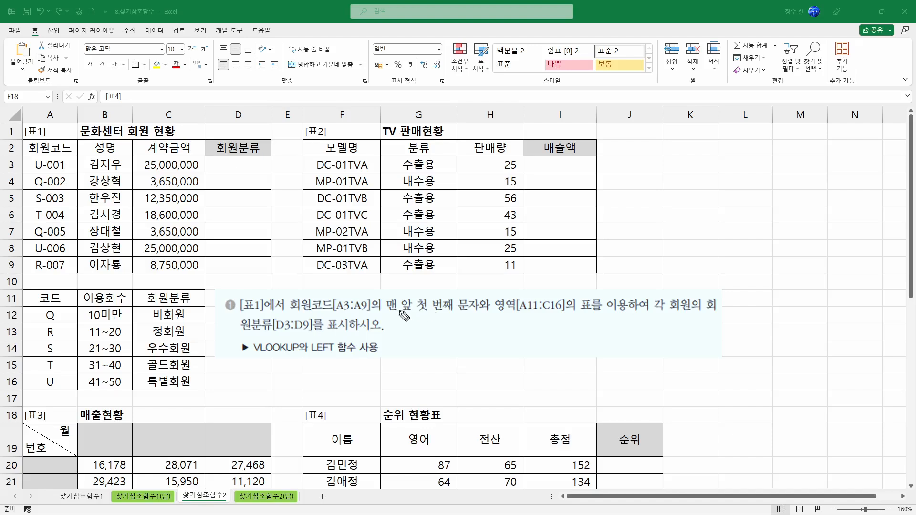
# Examine exercise 1 on 찾기참조함수2, marking the LEFT requirement and tracing A3's first letter through the A11:C16 table to D3.
pyautogui.moveTo(394, 314); pyautogui.dragTo(480, 316)
pyautogui.moveTo(506, 315); pyautogui.dragTo(574, 314)
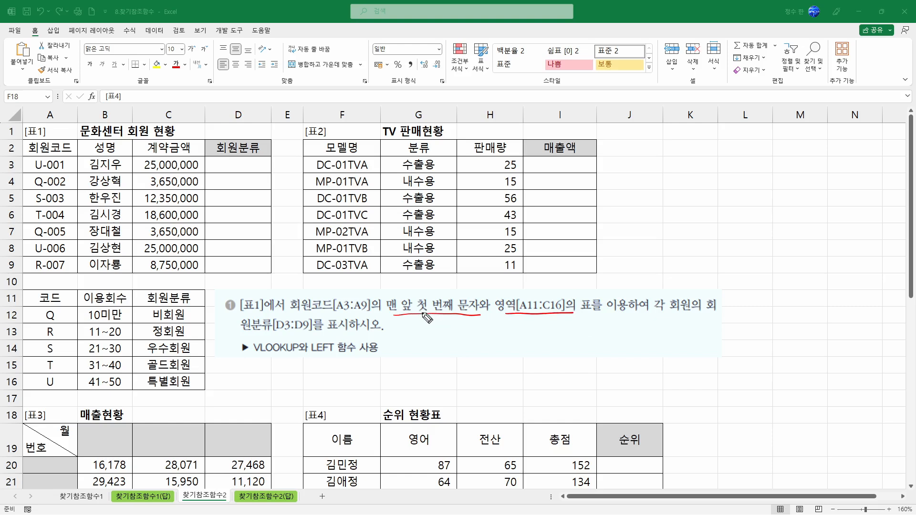
pyautogui.moveTo(313, 356)
pyautogui.mouseDown()
pyautogui.moveTo(342, 356)
pyautogui.moveTo(343, 342)
pyautogui.moveTo(400, 315)
pyautogui.mouseUp()
pyautogui.moveTo(48, 167); pyautogui.dragTo(43, 176)
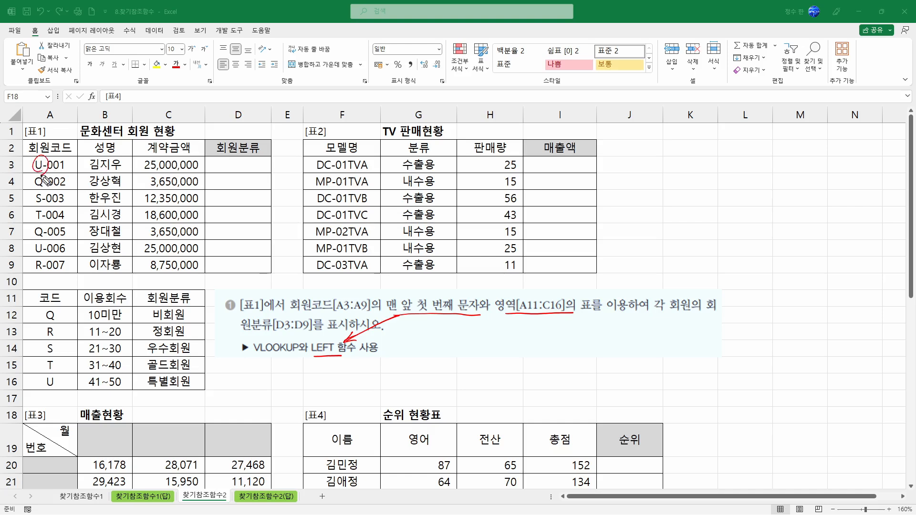
pyautogui.moveTo(42, 170)
pyautogui.mouseDown()
pyautogui.moveTo(29, 203)
pyautogui.moveTo(30, 363)
pyautogui.moveTo(48, 394)
pyautogui.moveTo(63, 384)
pyautogui.moveTo(61, 392)
pyautogui.mouseUp()
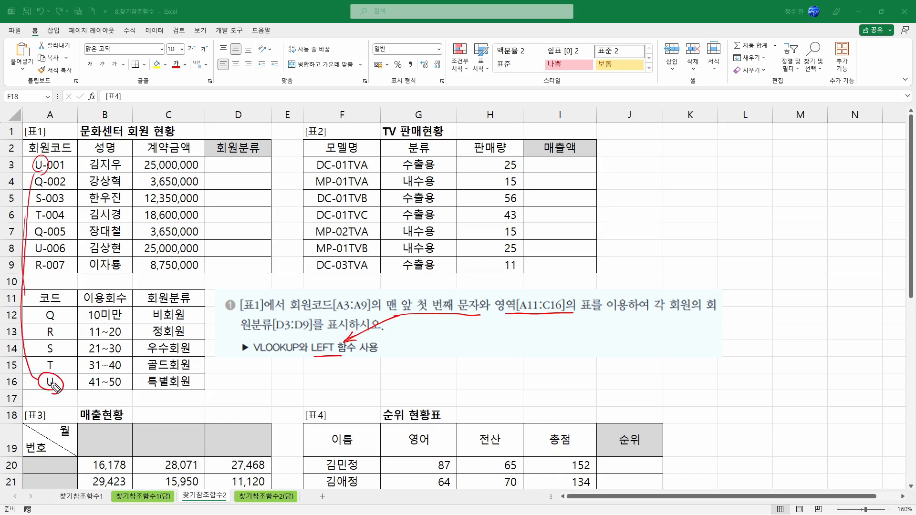
pyautogui.moveTo(197, 384)
pyautogui.mouseDown()
pyautogui.moveTo(209, 383)
pyautogui.moveTo(239, 339)
pyautogui.moveTo(245, 174)
pyautogui.moveTo(252, 181)
pyautogui.moveTo(301, 175)
pyautogui.moveTo(310, 154)
pyautogui.moveTo(313, 167)
pyautogui.moveTo(336, 157)
pyautogui.moveTo(340, 171)
pyautogui.mouseUp()
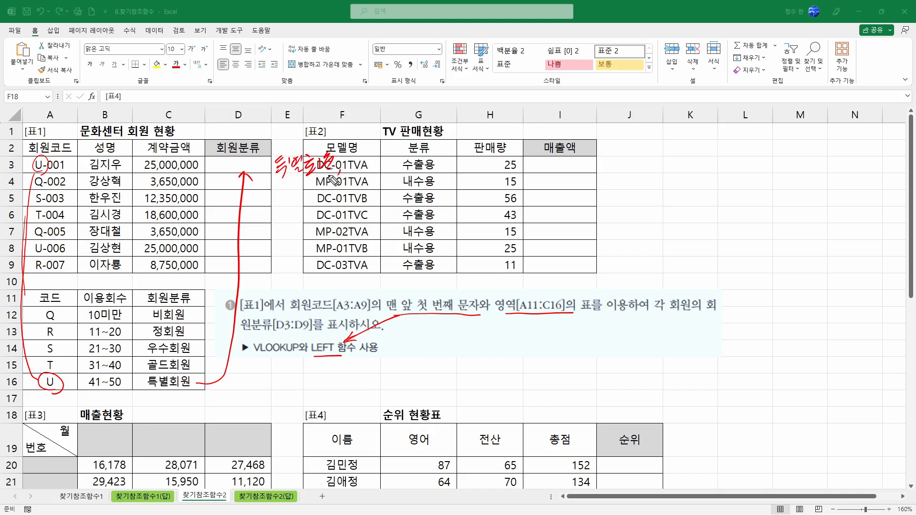
pyautogui.moveTo(71, 291); pyautogui.dragTo(67, 304)
pyautogui.moveTo(122, 298); pyautogui.dragTo(194, 293)
pyautogui.press('Escape')
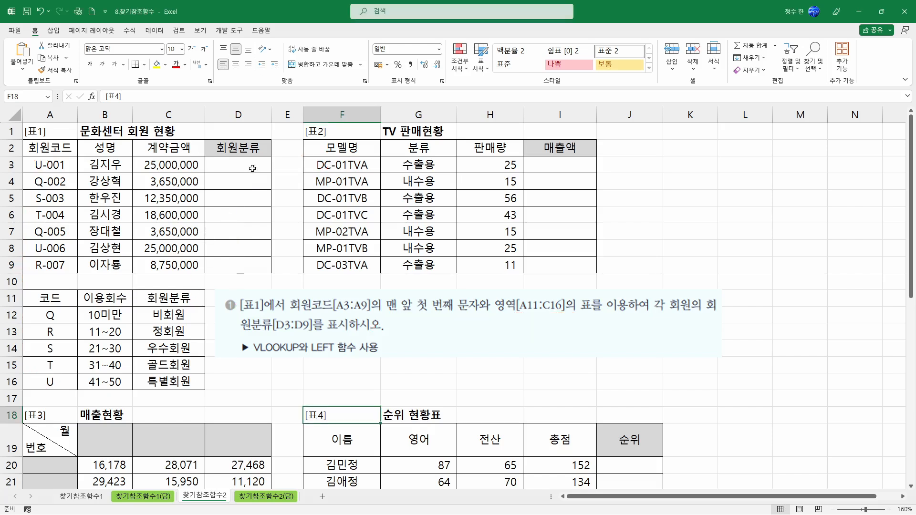
pyautogui.click(254, 167)
pyautogui.write('=L')
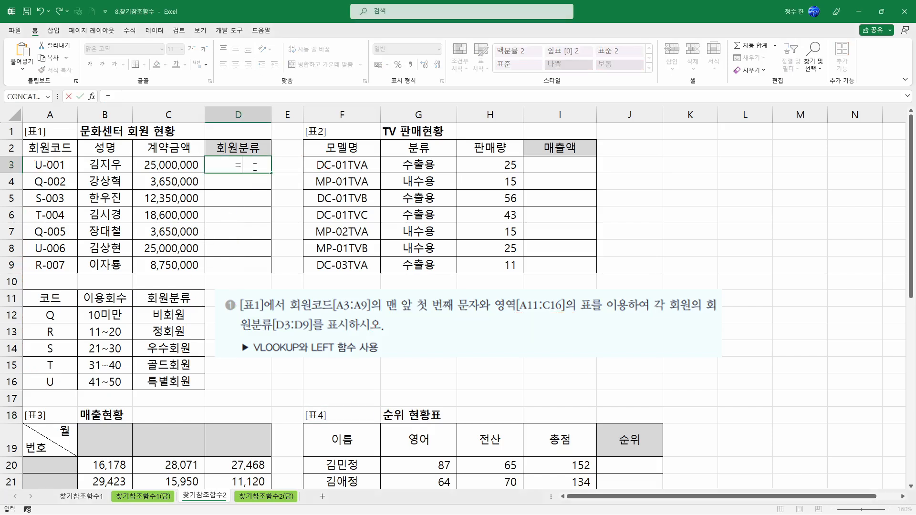
pyautogui.press('Escape')
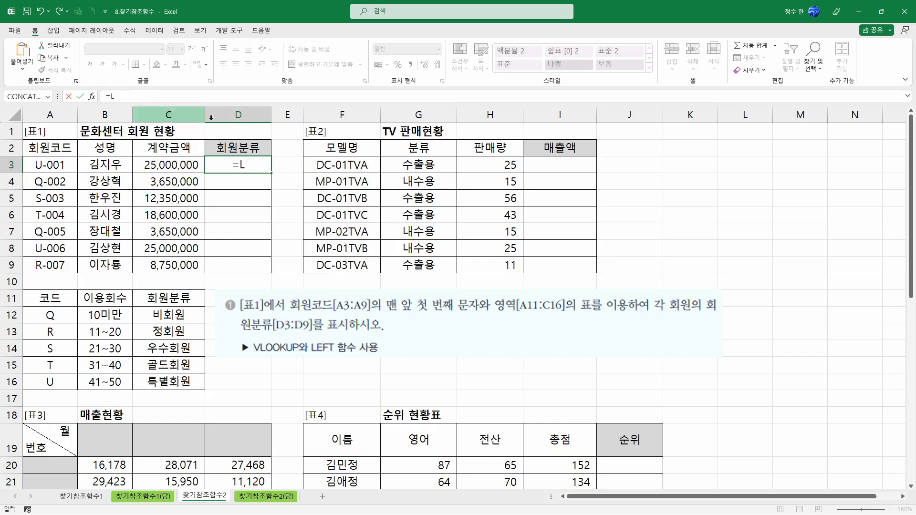
pyautogui.press('Escape')
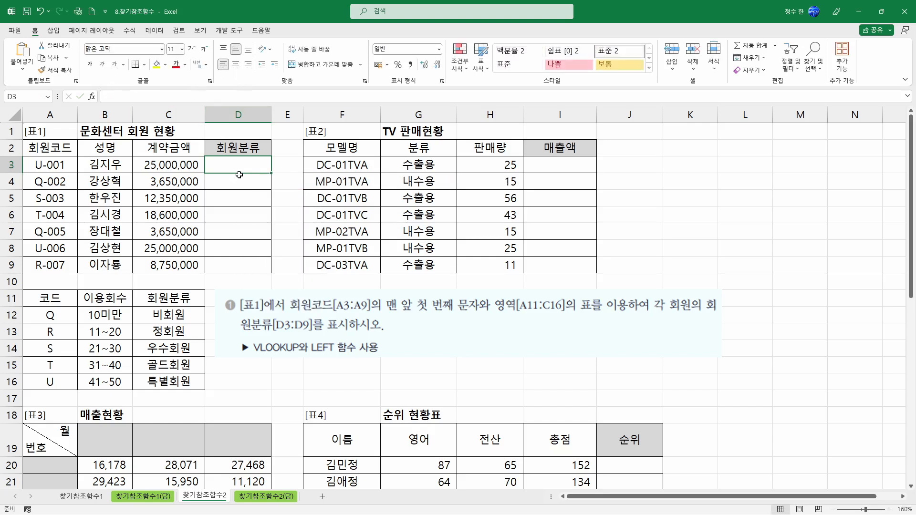
# Enter =LEFT(A3,1) in D3 and locate the matching code and 회원분류 in row 16 of the lookup table.
pyautogui.write('=LEFT(')
pyautogui.click(70, 166)
pyautogui.write(',')
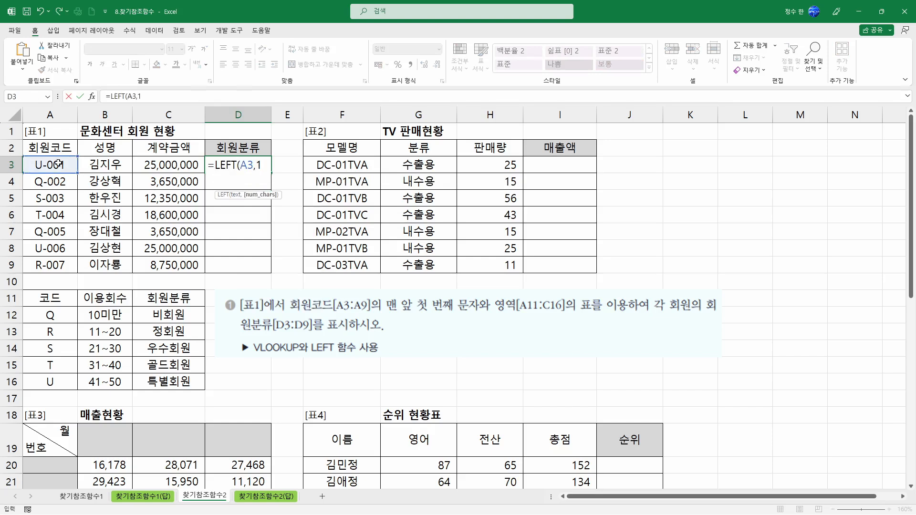
pyautogui.write('1')
pyautogui.press('Return')
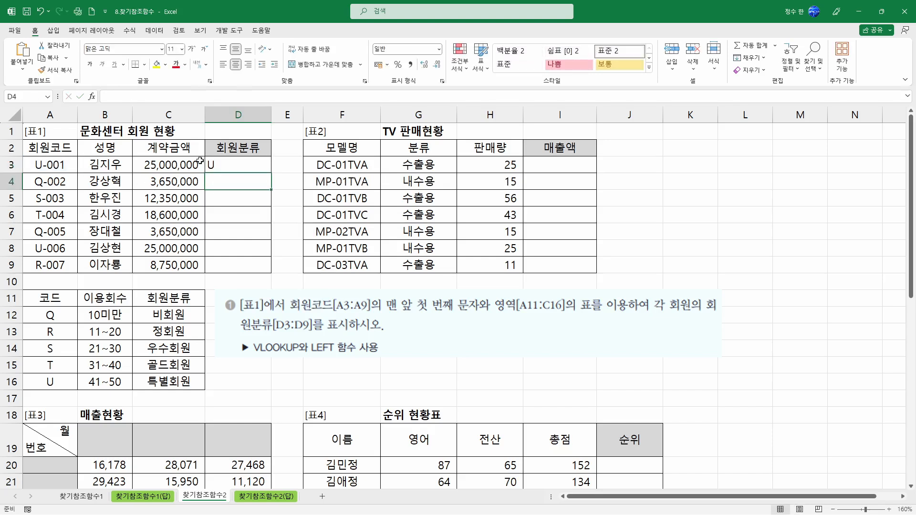
pyautogui.click(213, 163)
pyautogui.click(53, 381)
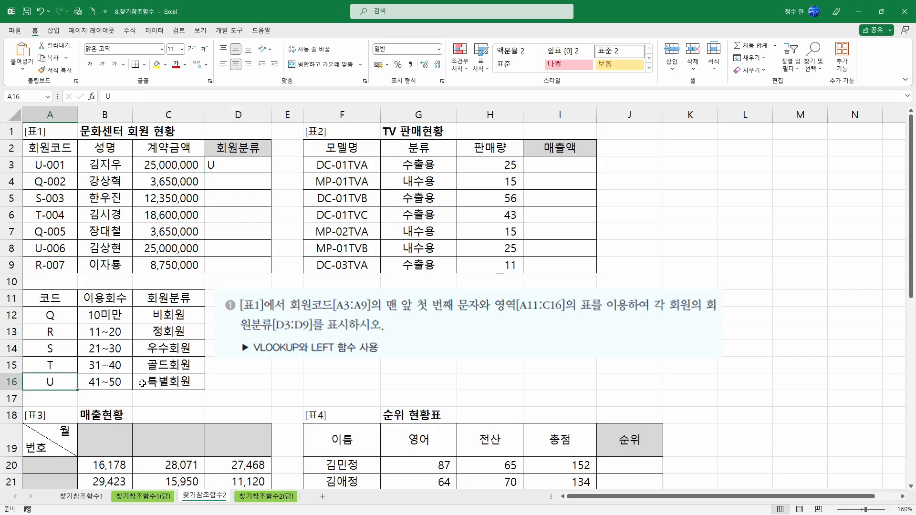
pyautogui.click(149, 383)
# Wrap the LEFT formula in D3 in a VLOOKUP, using the absolute range $A$12:$C$16 as the lookup table.
pyautogui.doubleClick(227, 166)
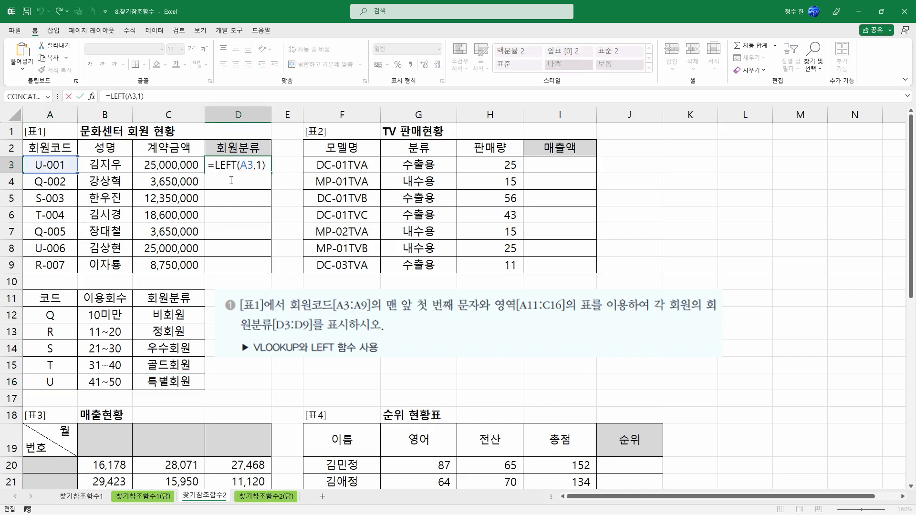
pyautogui.write('VLOOKUP(LEFT(A3')
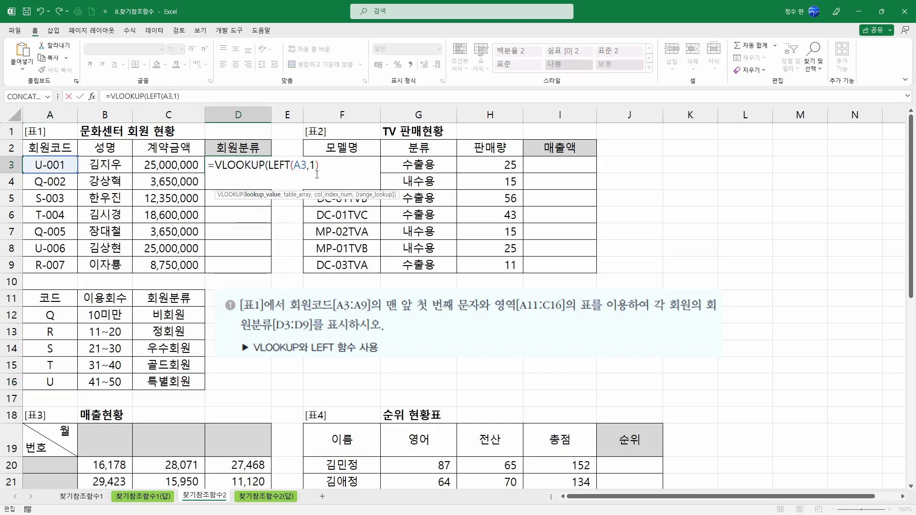
pyautogui.write(',')
pyautogui.moveTo(265, 166); pyautogui.dragTo(318, 168)
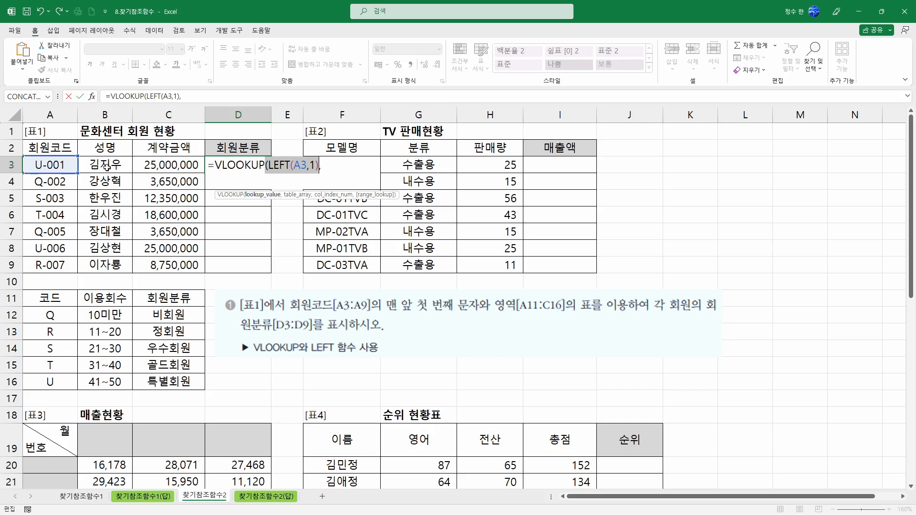
pyautogui.click(321, 167)
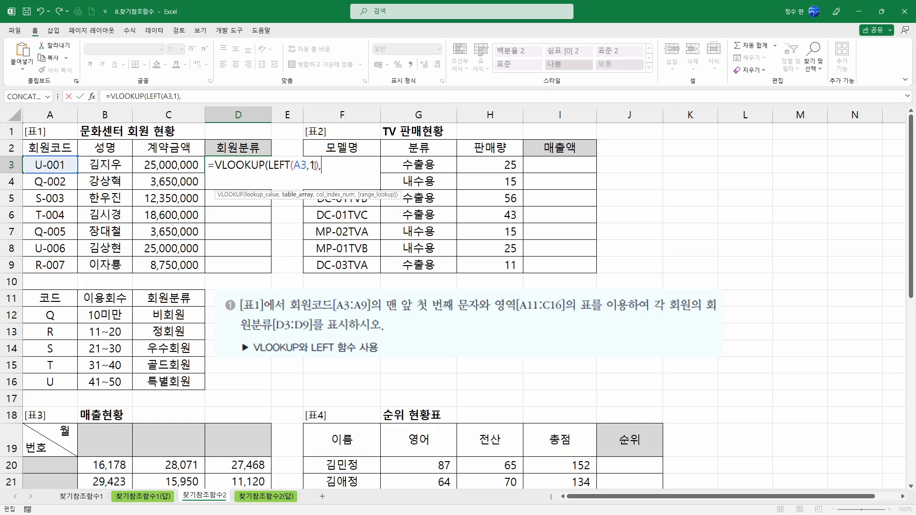
pyautogui.moveTo(51, 299); pyautogui.dragTo(156, 381)
pyautogui.moveTo(51, 315); pyautogui.dragTo(162, 381)
pyautogui.press('F4')
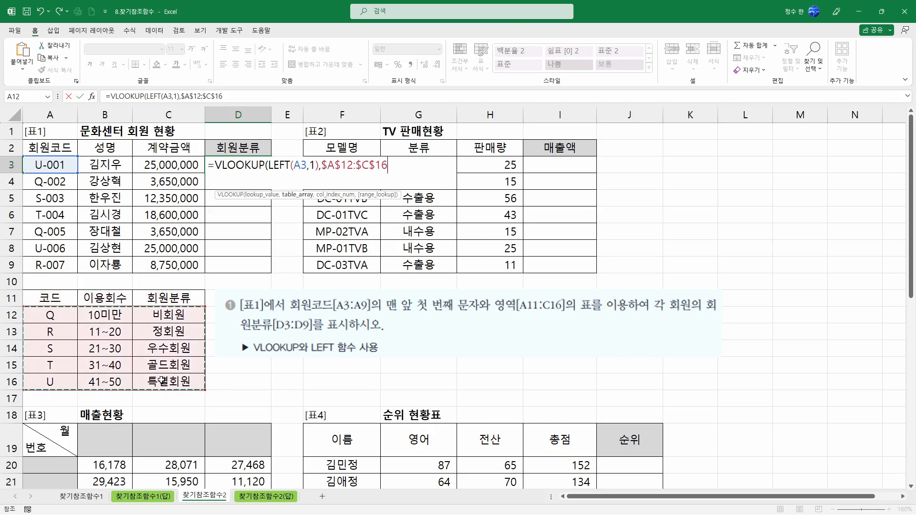
pyautogui.write(',')
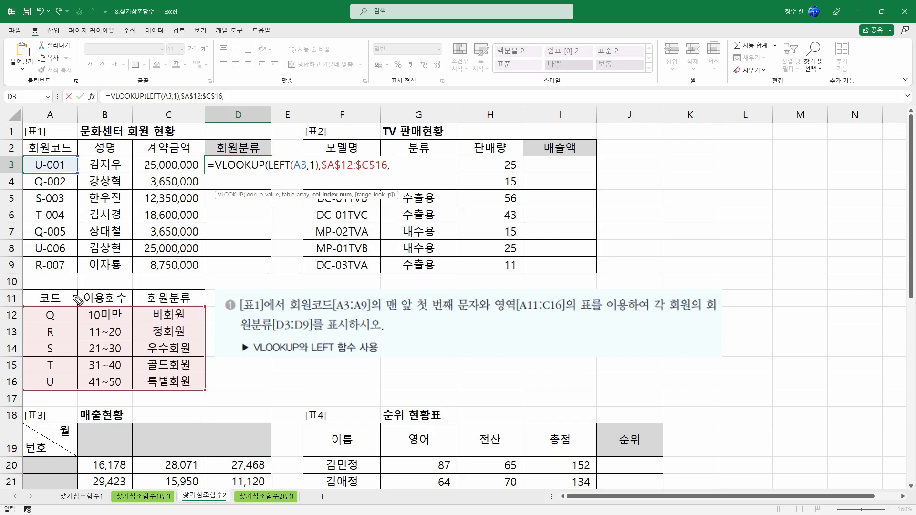
# Annotate the lookup table's 코드, 이용회수 and 회원분류 columns with 1, 2 and 3, and circle 회원분류 in the question.
pyautogui.hotkey('ctrl', '2')
pyautogui.moveTo(67, 286); pyautogui.dragTo(68, 302)
pyautogui.moveTo(129, 295)
pyautogui.mouseDown()
pyautogui.moveTo(128, 304)
pyautogui.moveTo(138, 299)
pyautogui.mouseUp()
pyautogui.moveTo(195, 290); pyautogui.dragTo(201, 309)
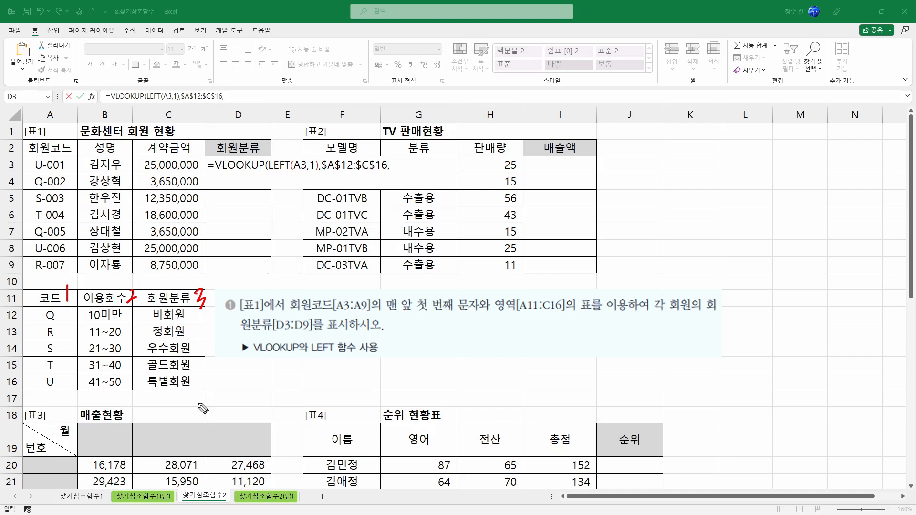
pyautogui.moveTo(265, 331); pyautogui.dragTo(264, 340)
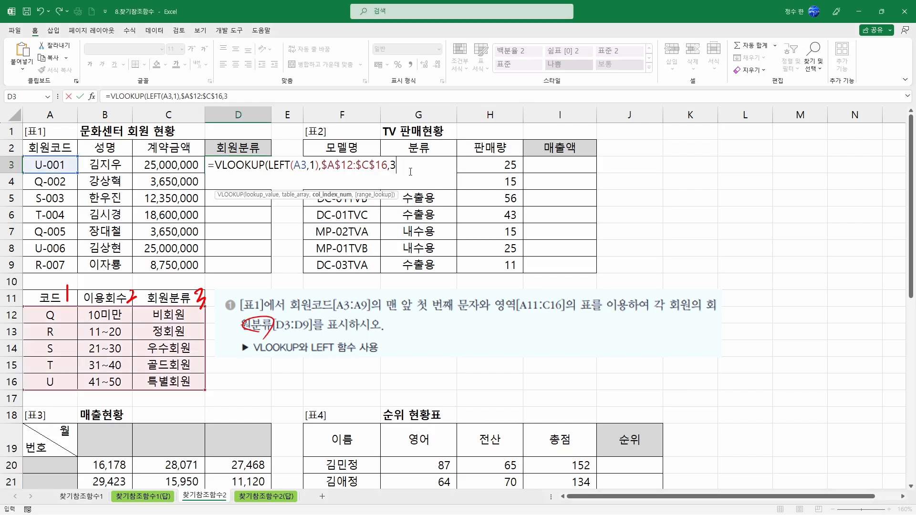
# Complete the D3 VLOOKUP with column index 3 and FALSE for an exact match.
pyautogui.write(',')
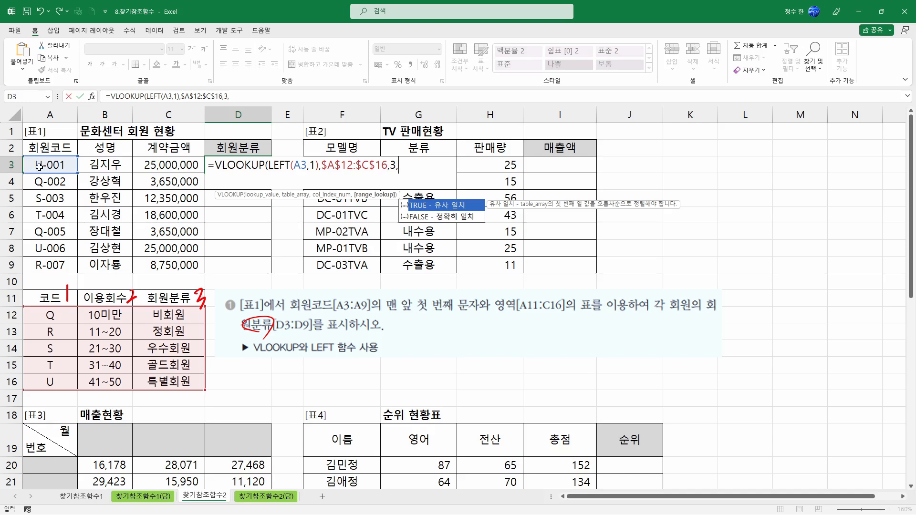
pyautogui.doubleClick(447, 218)
pyautogui.write(')')
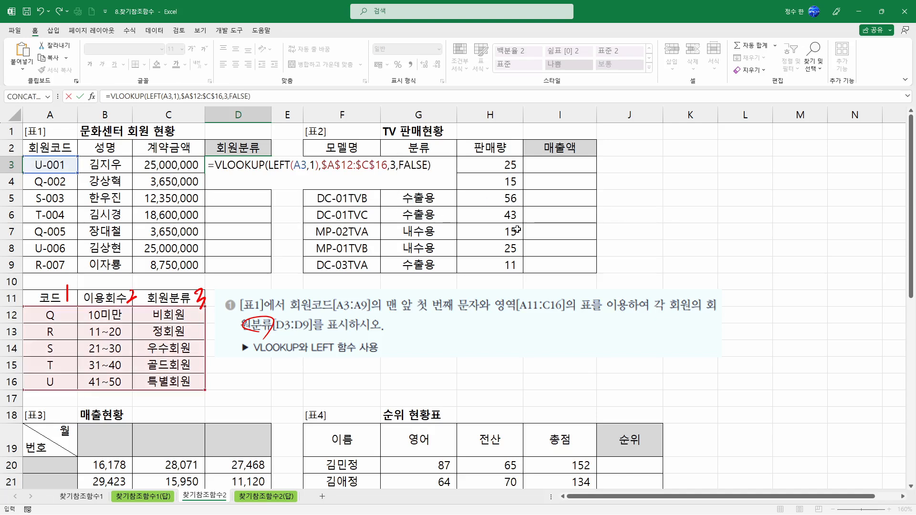
pyautogui.press('Return')
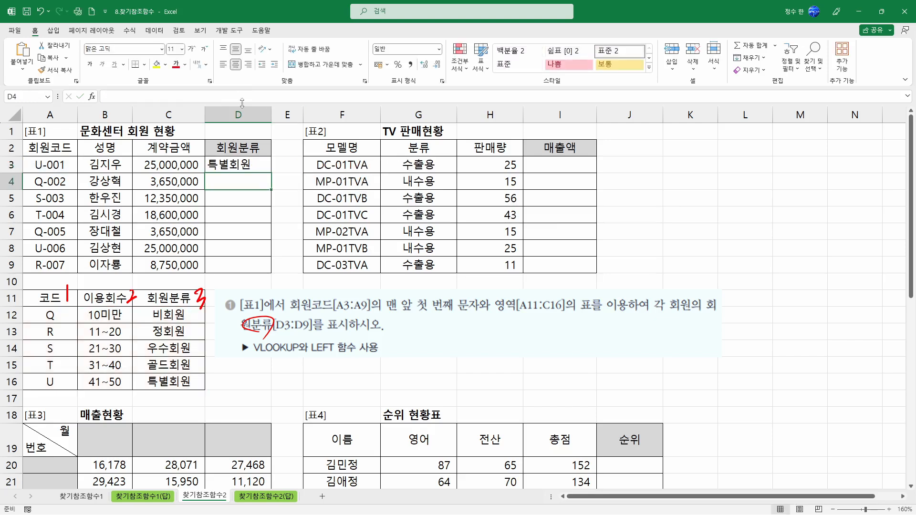
# Center the result in D3 and fill its VLOOKUP formula down through D9.
pyautogui.click(241, 162)
pyautogui.moveTo(272, 173); pyautogui.dragTo(272, 272)
pyautogui.doubleClick(261, 171)
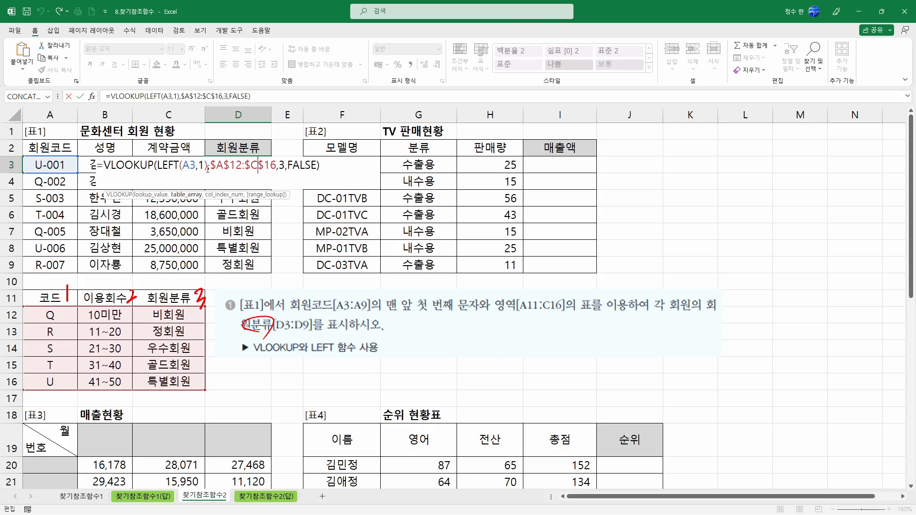
pyautogui.press('Escape')
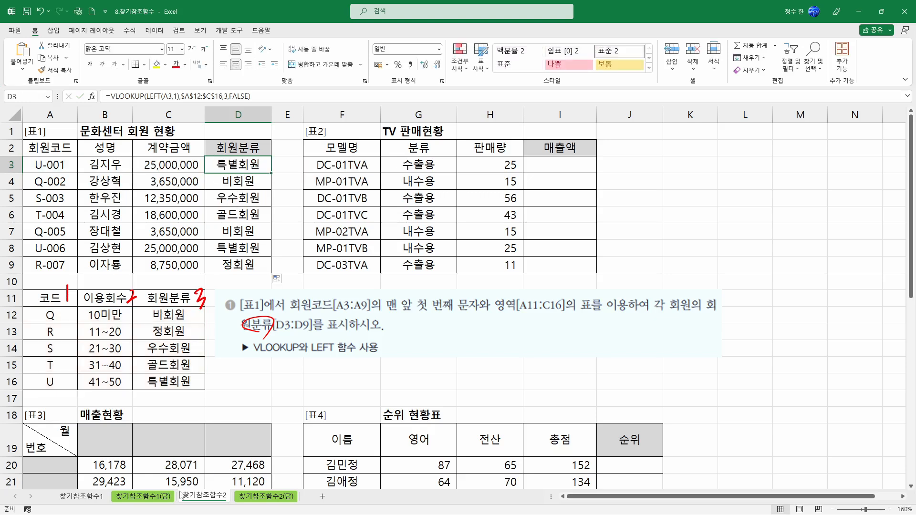
# On the 찾기참조함수1(답) sheet, extend the D3 VLOOKUP's table range to $A$11:$B$15, and return to the 찾기참조함수2 sheet.
pyautogui.click(167, 499)
pyautogui.click(166, 145)
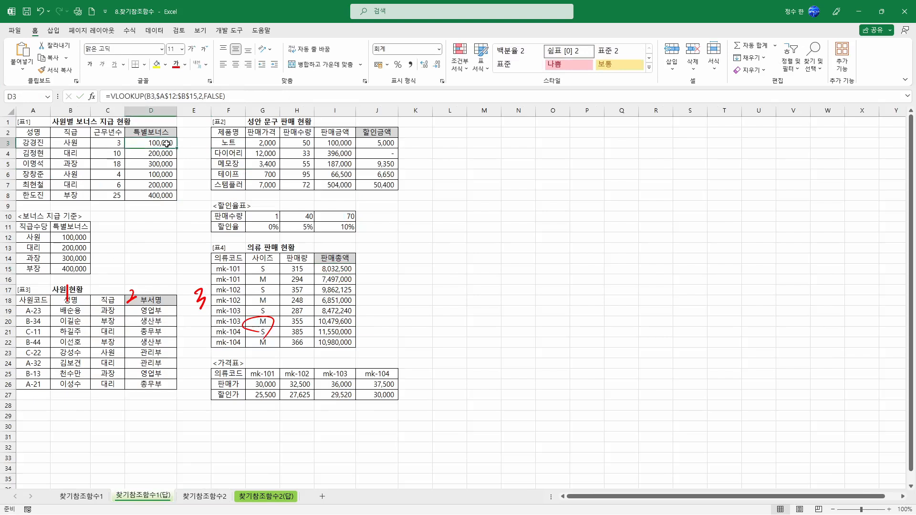
pyautogui.doubleClick(166, 145)
pyautogui.moveTo(87, 231); pyautogui.dragTo(87, 223)
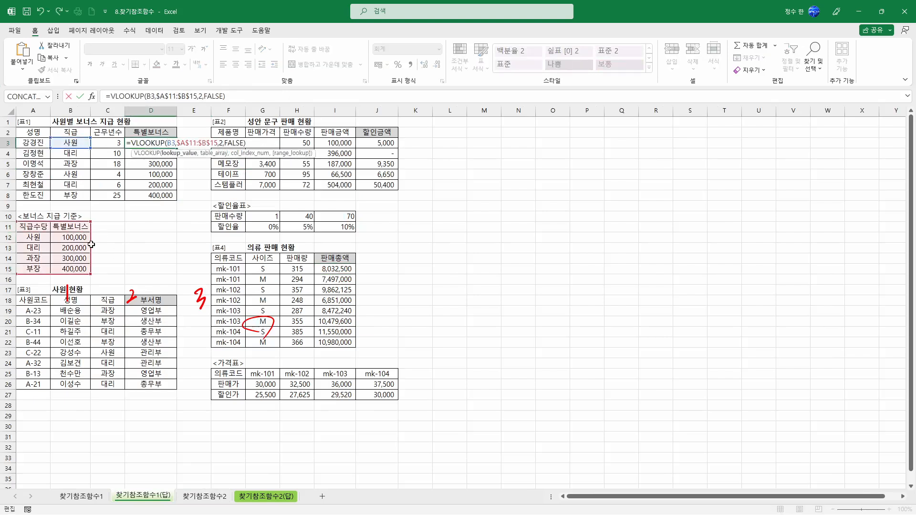
pyautogui.click(115, 392)
pyautogui.click(92, 499)
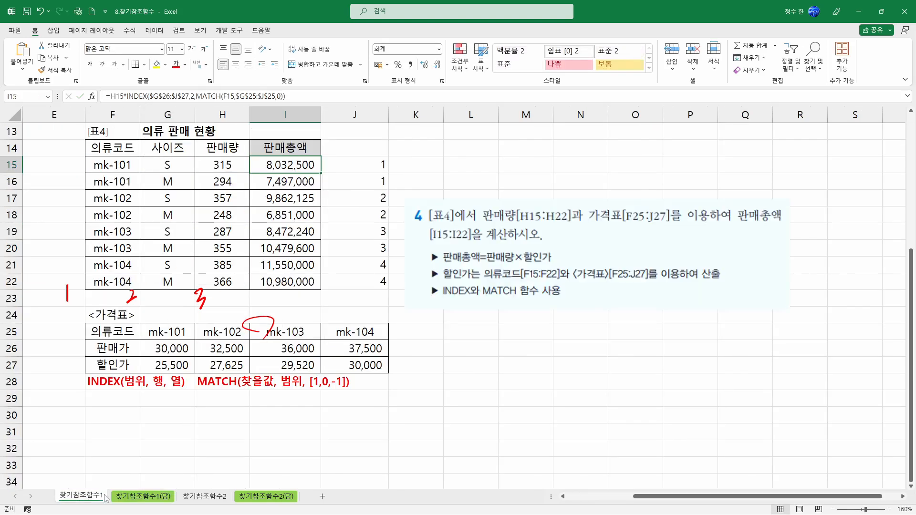
pyautogui.click(204, 497)
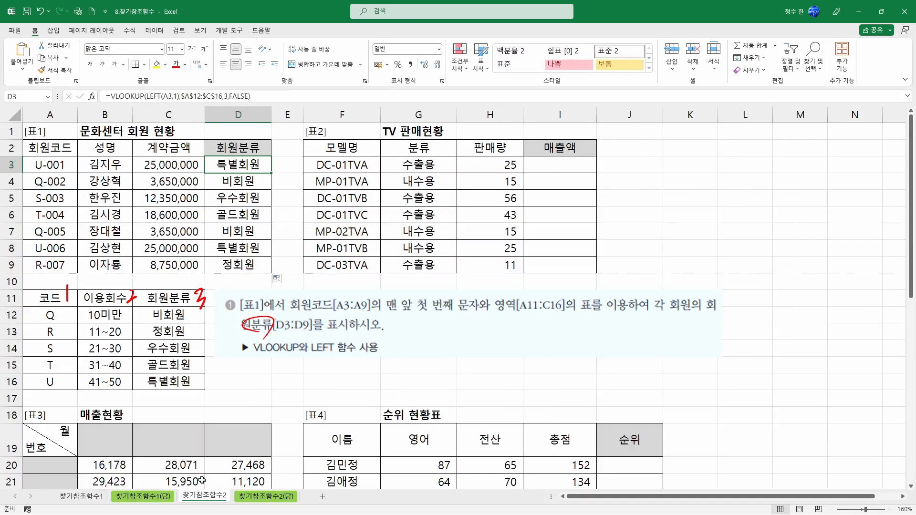
# Extend the D3 VLOOKUP's table range to $A$11:$C$16 and refill the formula down through D9.
pyautogui.doubleClick(257, 166)
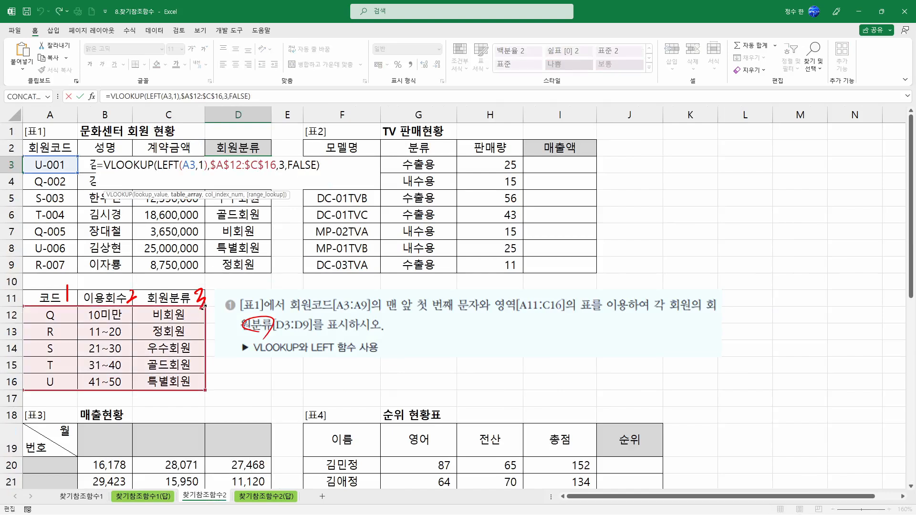
pyautogui.moveTo(203, 307); pyautogui.dragTo(205, 292)
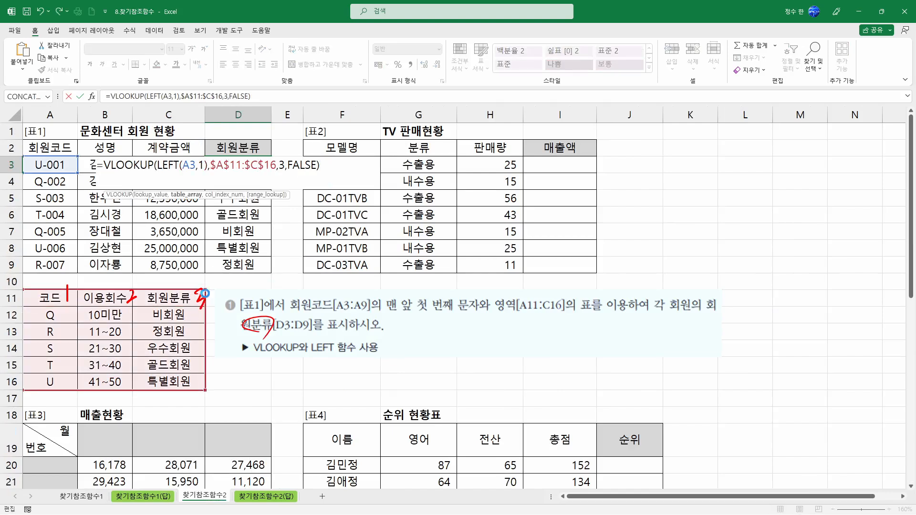
pyautogui.press('Return')
pyautogui.click(258, 166)
pyautogui.moveTo(272, 177); pyautogui.dragTo(271, 268)
pyautogui.click(257, 205)
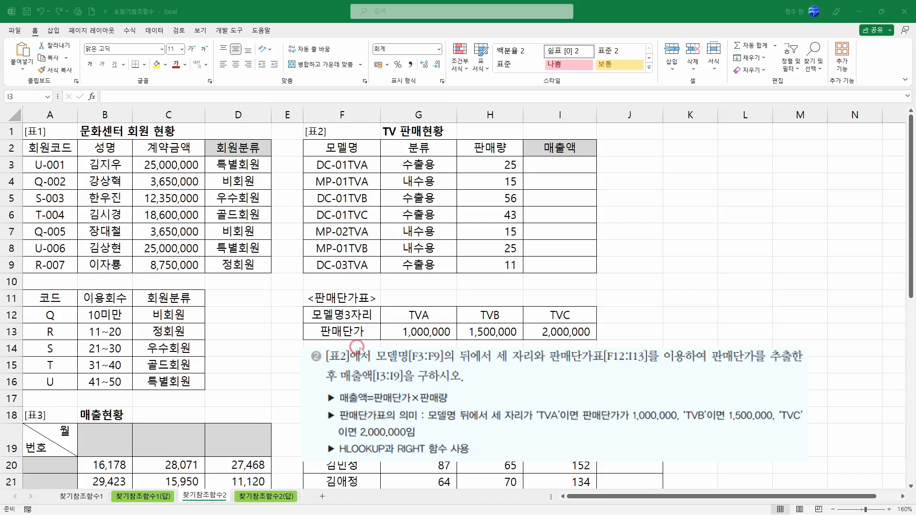
# Underline 세 자리와 and circle RIGHT in question 2, and circle the TVA suffix of the model name in F3.
pyautogui.click(465, 295)
pyautogui.moveTo(498, 364); pyautogui.dragTo(544, 362)
pyautogui.moveTo(373, 167)
pyautogui.mouseDown()
pyautogui.moveTo(367, 158)
pyautogui.moveTo(346, 172)
pyautogui.mouseUp()
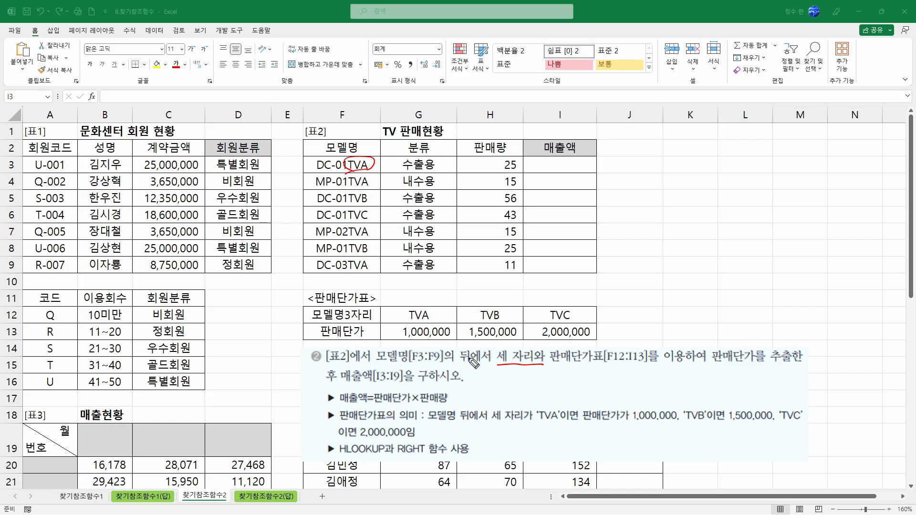
pyautogui.moveTo(393, 456)
pyautogui.mouseDown()
pyautogui.moveTo(427, 442)
pyautogui.moveTo(396, 446)
pyautogui.mouseUp()
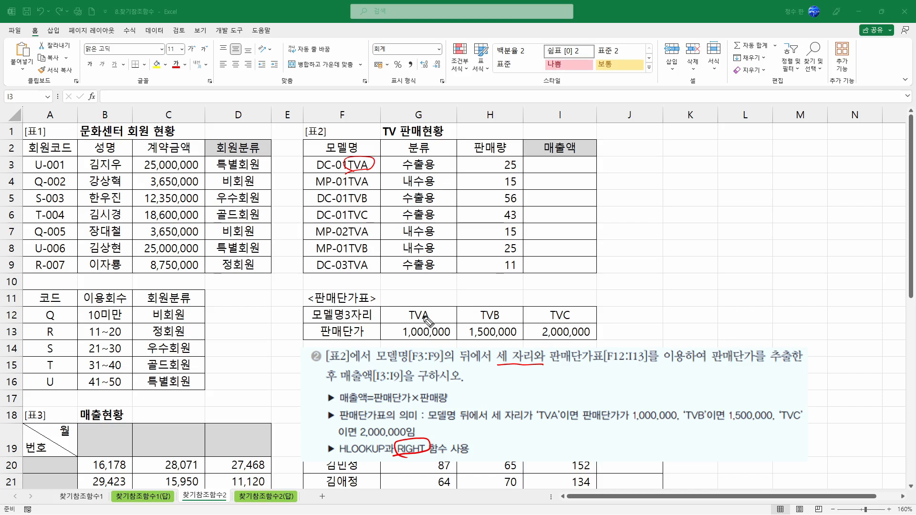
# Mark TVA and its price in 판매단가표, 판매단가 and 판매량 in the question, and the quantity in H3, and clear all annotations.
pyautogui.moveTo(432, 318)
pyautogui.mouseDown()
pyautogui.moveTo(410, 304)
pyautogui.moveTo(430, 308)
pyautogui.mouseUp()
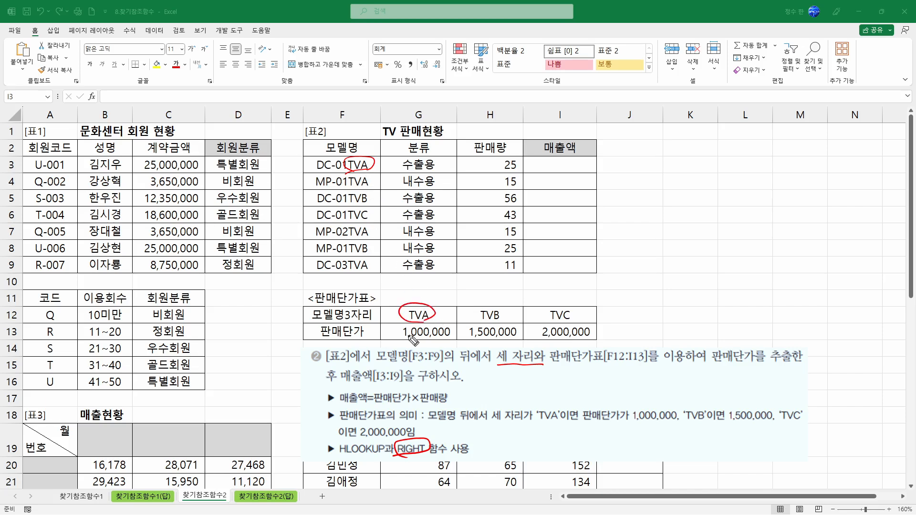
pyautogui.moveTo(409, 339)
pyautogui.mouseDown()
pyautogui.moveTo(444, 345)
pyautogui.moveTo(441, 325)
pyautogui.moveTo(394, 343)
pyautogui.mouseUp()
pyautogui.moveTo(375, 407)
pyautogui.mouseDown()
pyautogui.moveTo(411, 390)
pyautogui.moveTo(371, 399)
pyautogui.moveTo(438, 406)
pyautogui.mouseUp()
pyautogui.moveTo(516, 185)
pyautogui.mouseDown()
pyautogui.moveTo(498, 167)
pyautogui.moveTo(524, 165)
pyautogui.mouseUp()
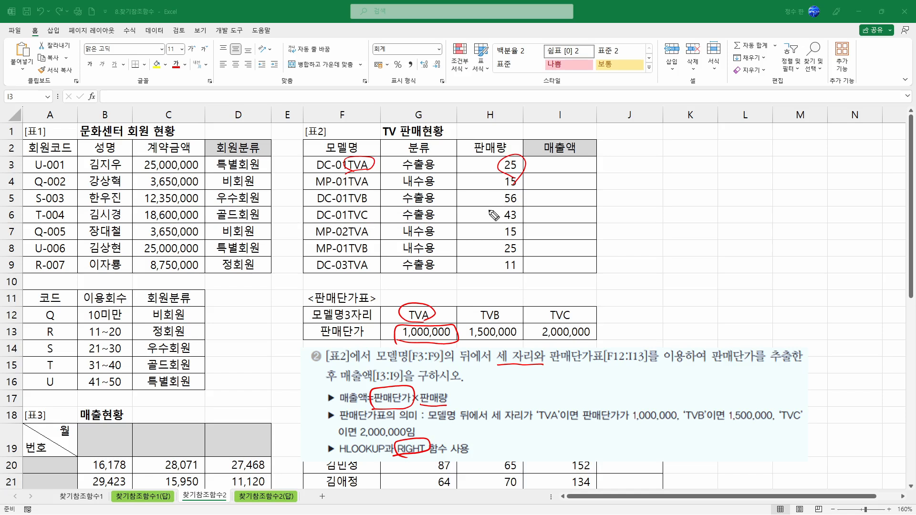
pyautogui.press('Escape')
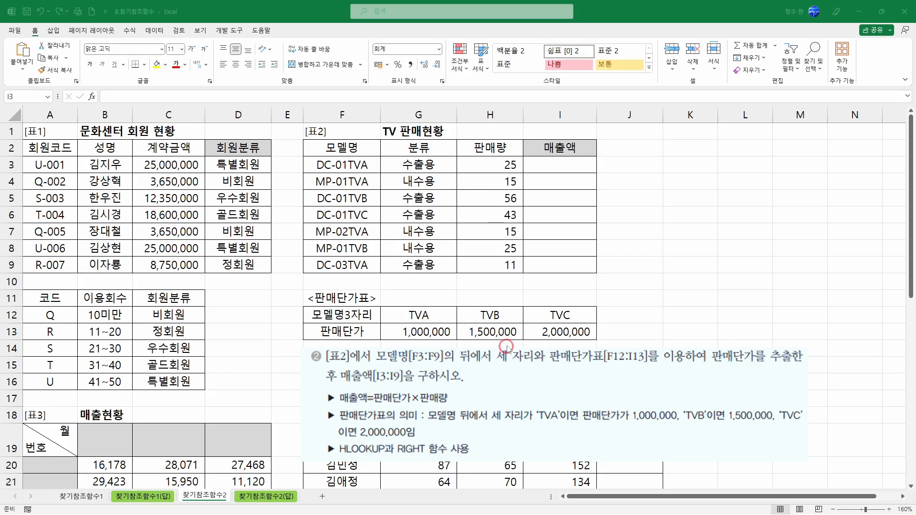
# Enter =RIGHT(F3,3) in I3 to extract the last three characters of the model name.
pyautogui.click(571, 170)
pyautogui.write('=')
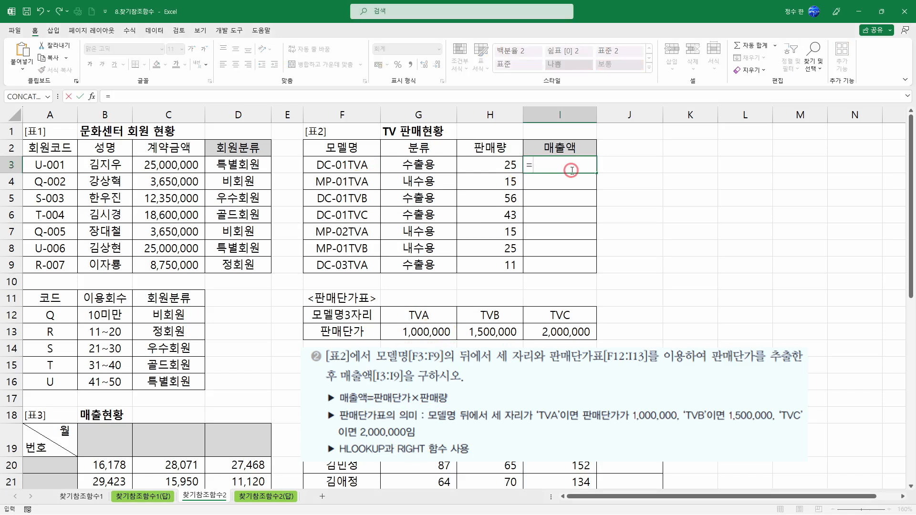
pyautogui.write('RIGHT(')
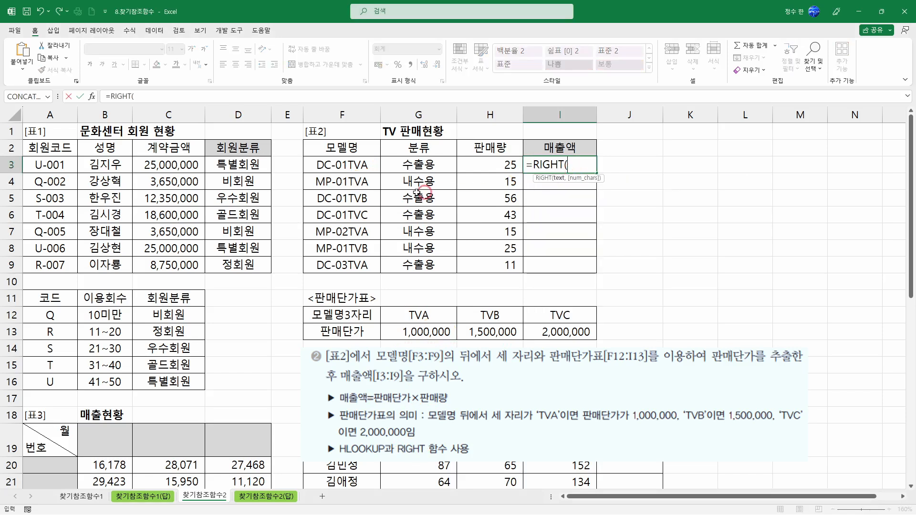
pyautogui.click(350, 167)
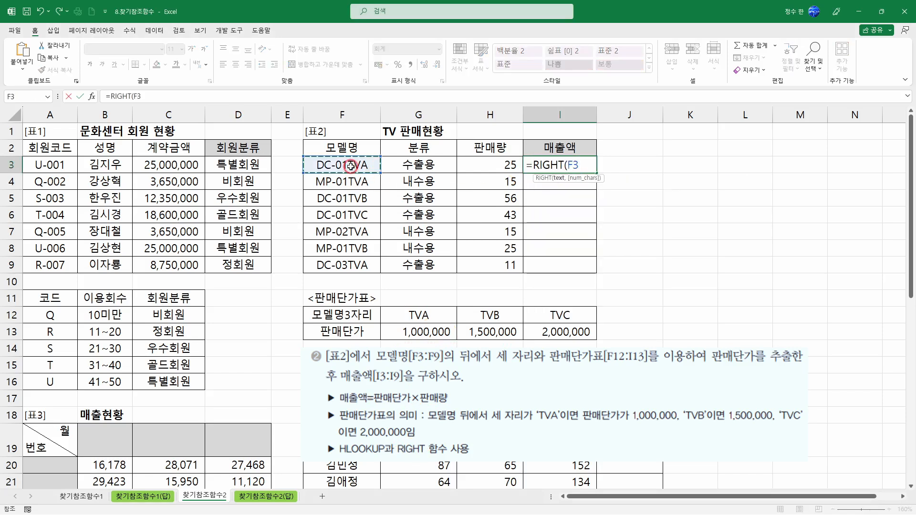
pyautogui.write(',3)')
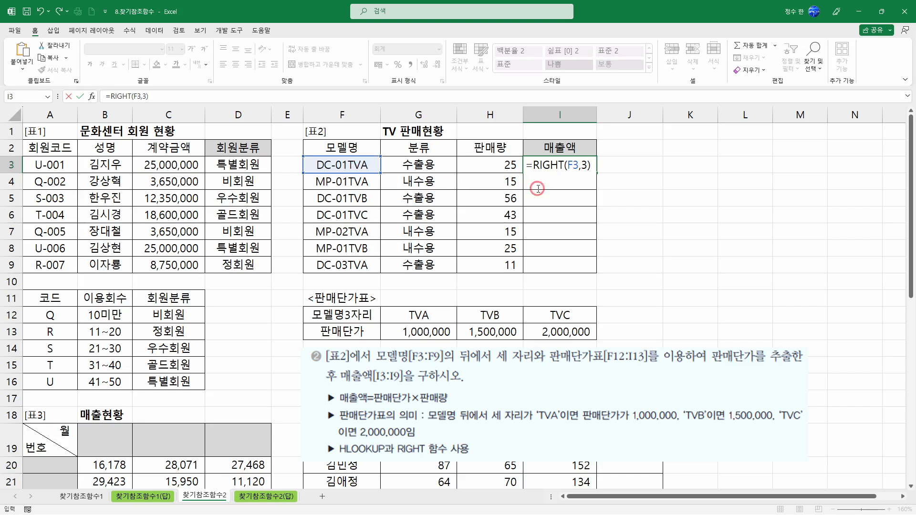
pyautogui.hotkey('ctrl', 'Return')
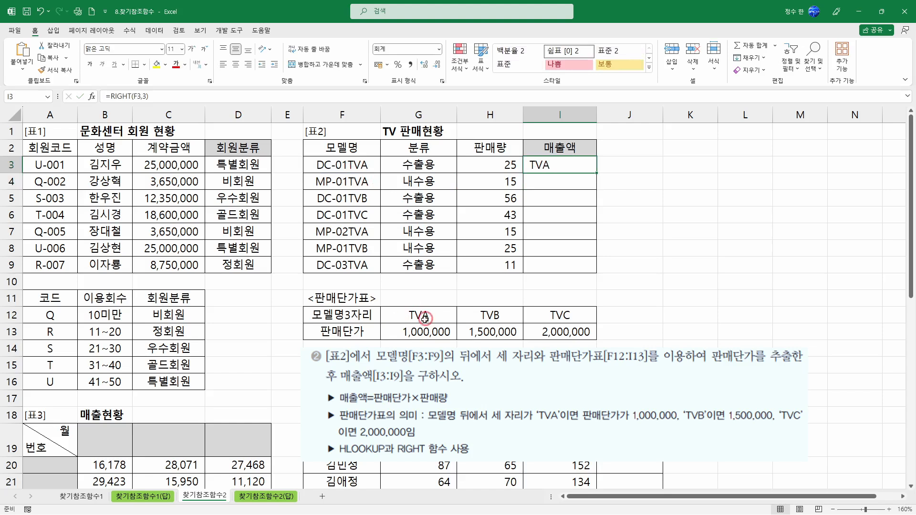
# Wrap the RIGHT formula in I3 in an HLOOKUP, using the absolute range $F$12:$I$13 as the lookup table.
pyautogui.doubleClick(535, 167)
pyautogui.click(534, 164)
pyautogui.write('HLOOKUP(')
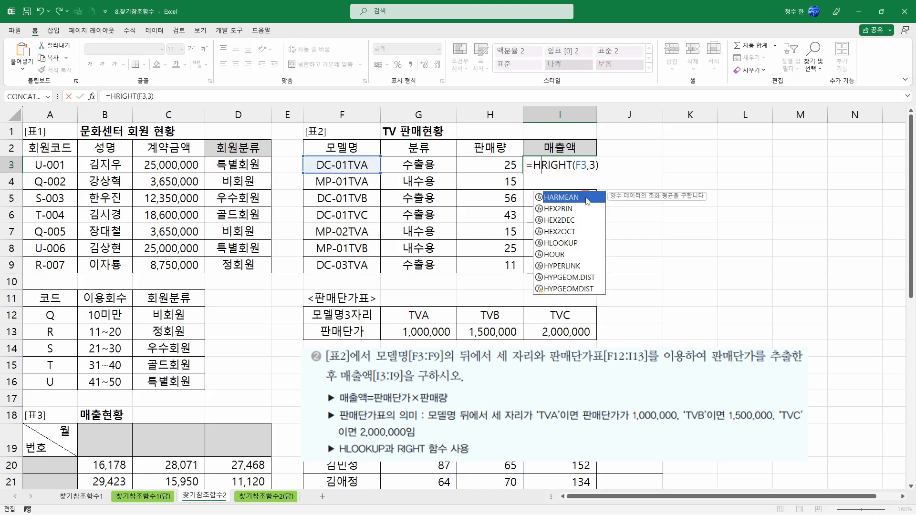
pyautogui.press('Tab')
pyautogui.click(657, 168)
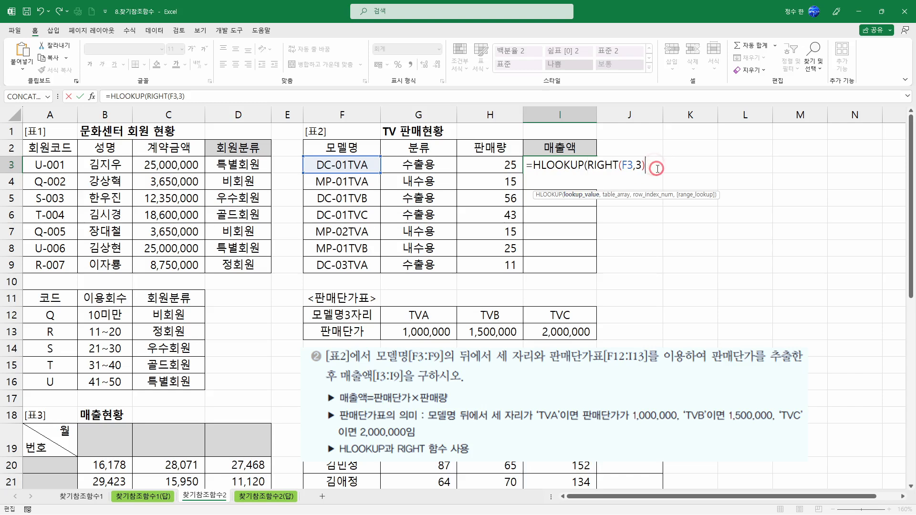
pyautogui.write(',')
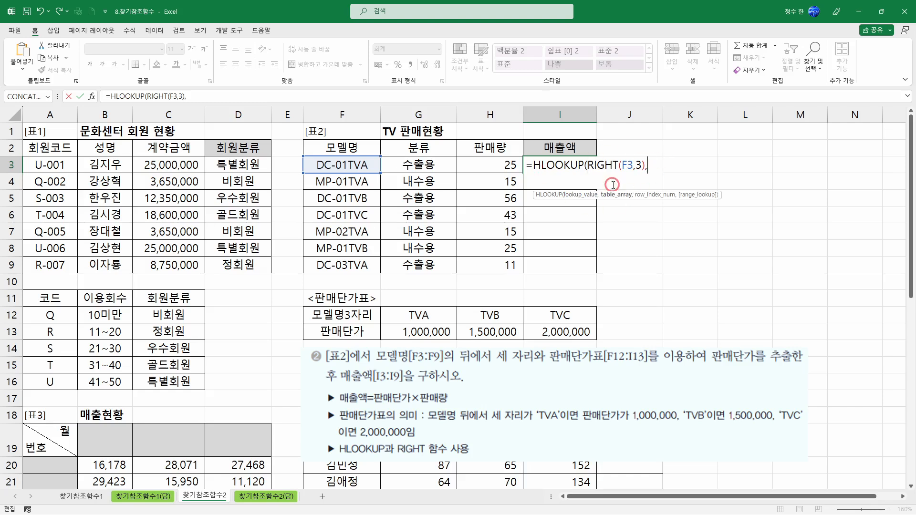
pyautogui.moveTo(387, 320); pyautogui.dragTo(541, 330)
pyautogui.moveTo(355, 315); pyautogui.dragTo(541, 332)
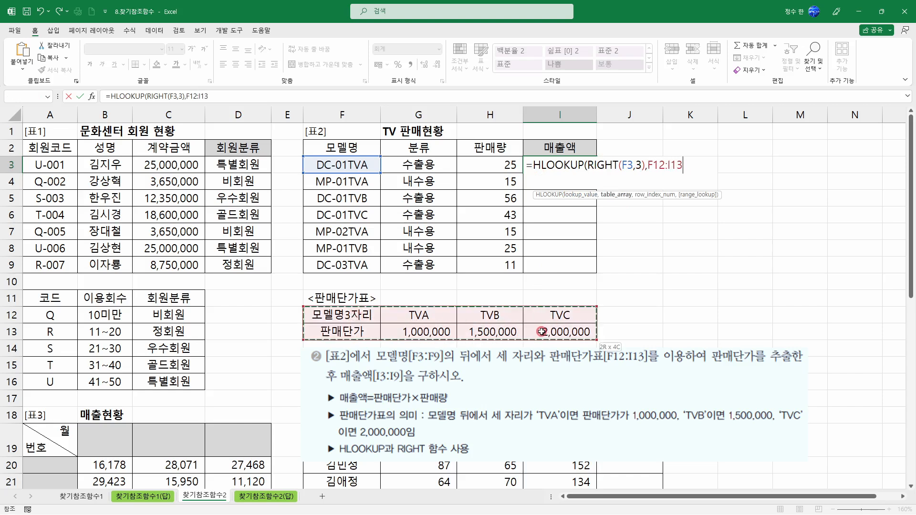
pyautogui.press('F4')
pyautogui.write(',')
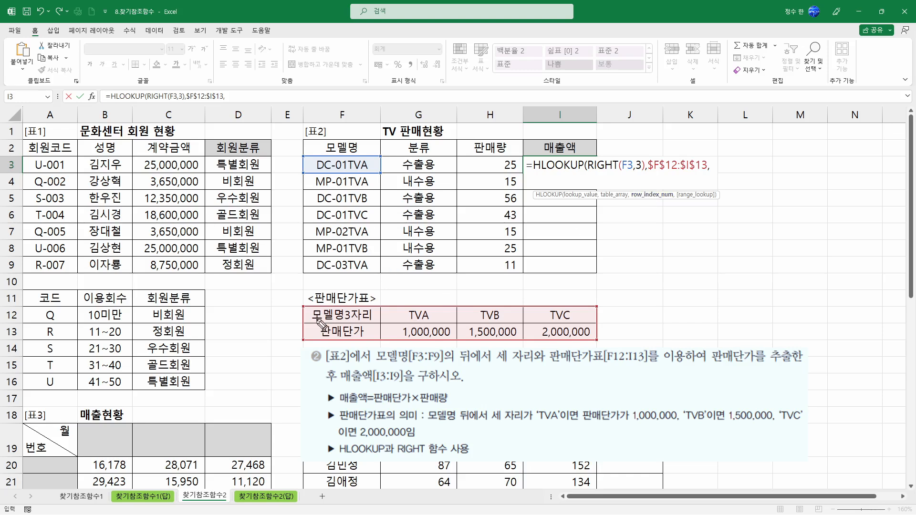
# Annotate the 모델명3자리 and 판매단가 rows of 판매단가표 with the handwritten numbers 1 and 2.
pyautogui.hotkey('ctrl', 'shift', 'd')
pyautogui.moveTo(302, 304)
pyautogui.mouseDown()
pyautogui.moveTo(299, 337)
pyautogui.moveTo(310, 341)
pyautogui.mouseUp()
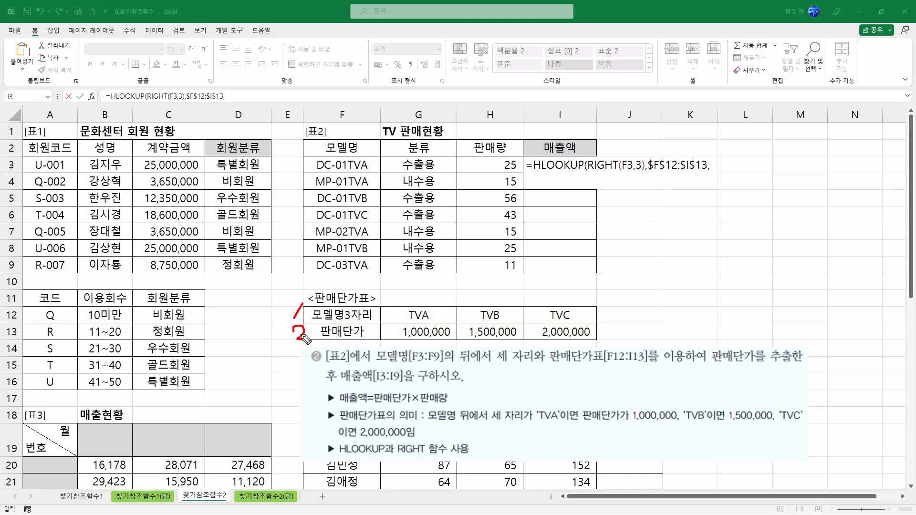
pyautogui.hotkey('ctrl', 'shift', '2')
# Complete the I3 HLOOKUP with row index 2 and FALSE for an exact match, and fill it down through I9.
pyautogui.click(714, 169)
pyautogui.write('2,')
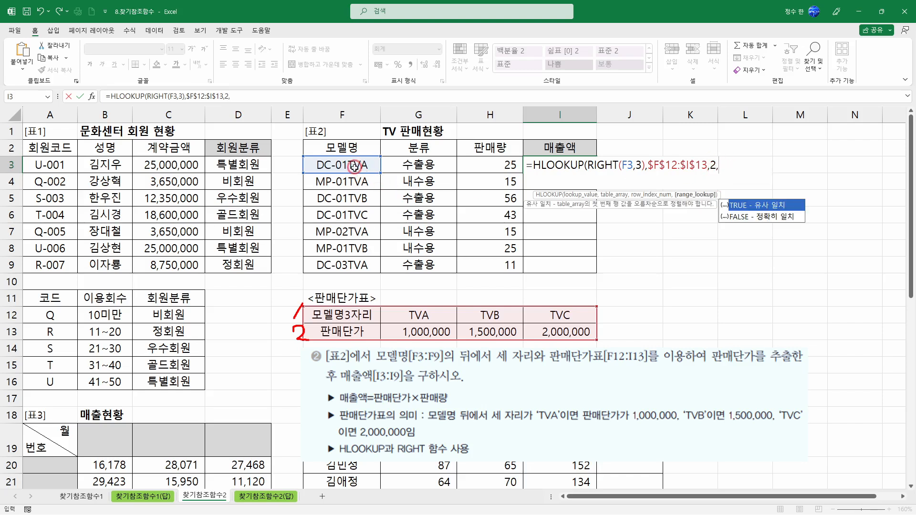
pyautogui.doubleClick(778, 215)
pyautogui.write(')')
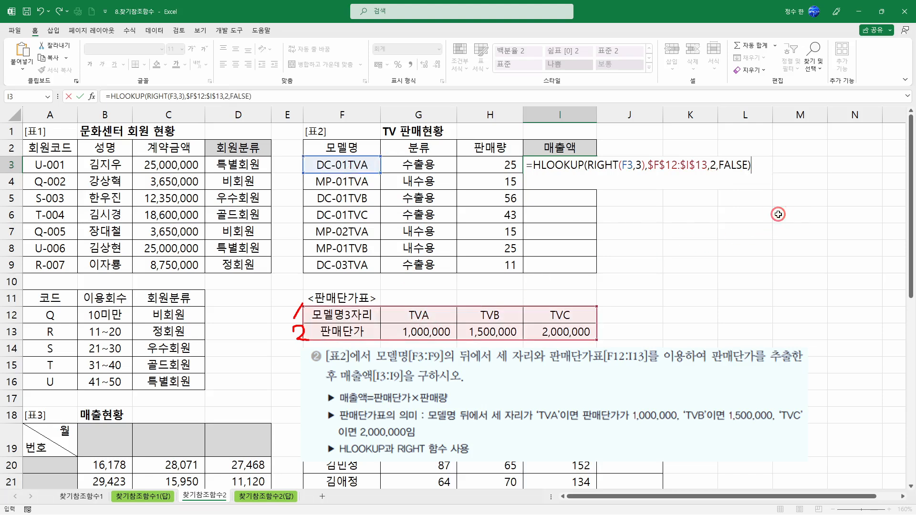
pyautogui.press('Return')
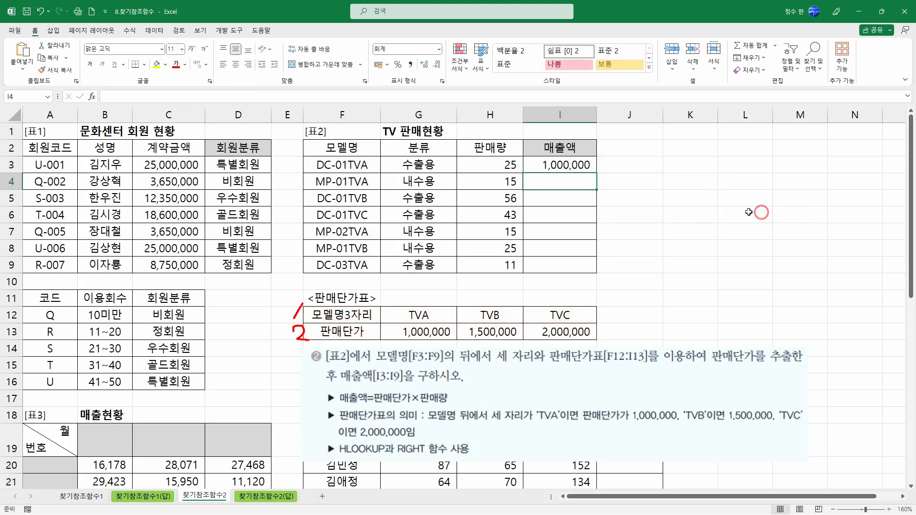
pyautogui.click(590, 163)
pyautogui.moveTo(598, 173); pyautogui.dragTo(595, 260)
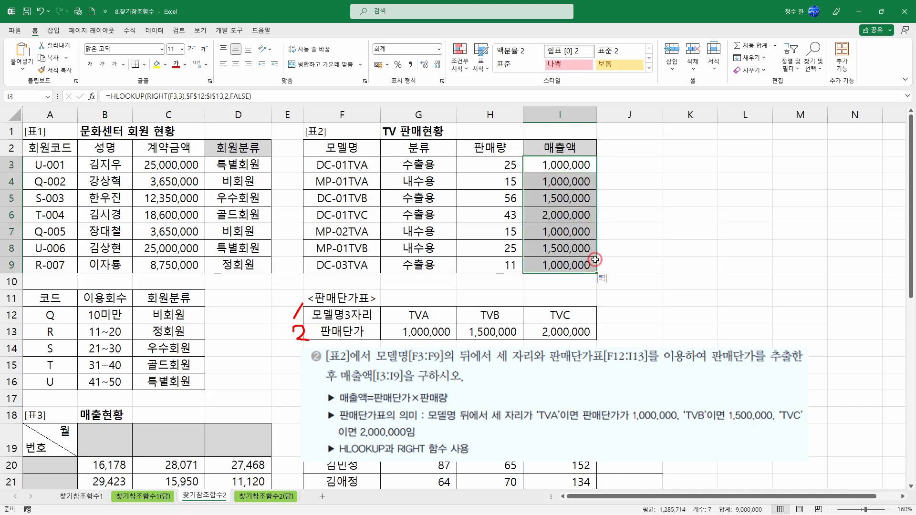
# Multiply the I3 HLOOKUP by the quantity in H3 and refill the formula down through I9.
pyautogui.click(578, 165)
pyautogui.doubleClick(578, 165)
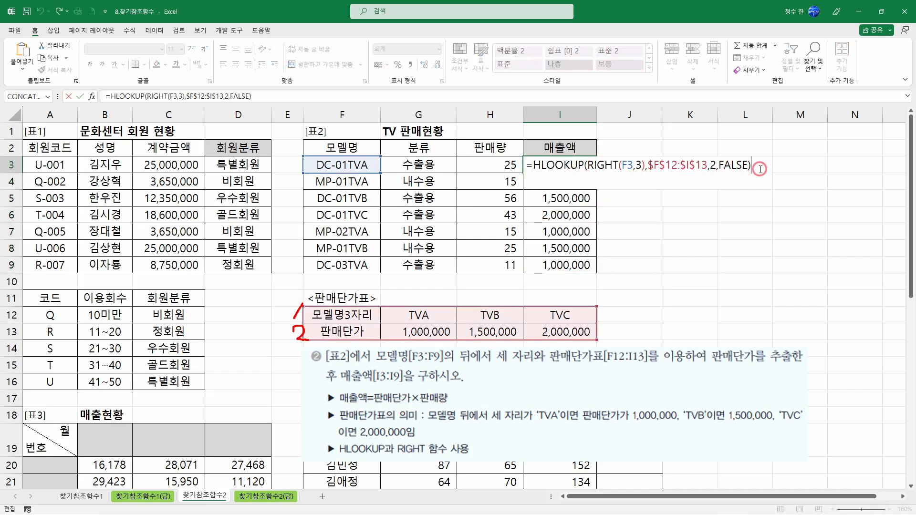
pyautogui.click(499, 164)
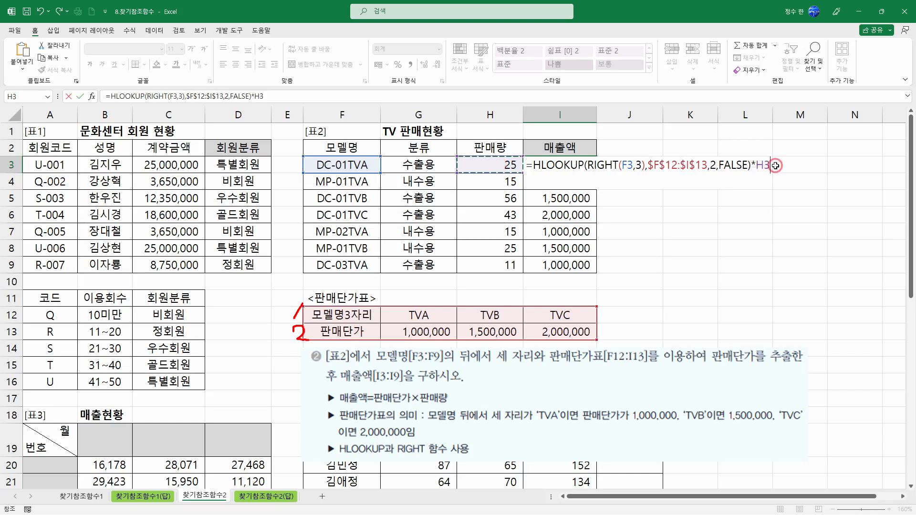
pyautogui.press('Return')
pyautogui.click(592, 165)
pyautogui.moveTo(598, 174); pyautogui.dragTo(597, 267)
# Examine the 매출액 formulas in I3 through I7, including the cell references used in I3.
pyautogui.click(571, 168)
pyautogui.click(570, 181)
pyautogui.click(562, 199)
pyautogui.click(559, 214)
pyautogui.click(558, 231)
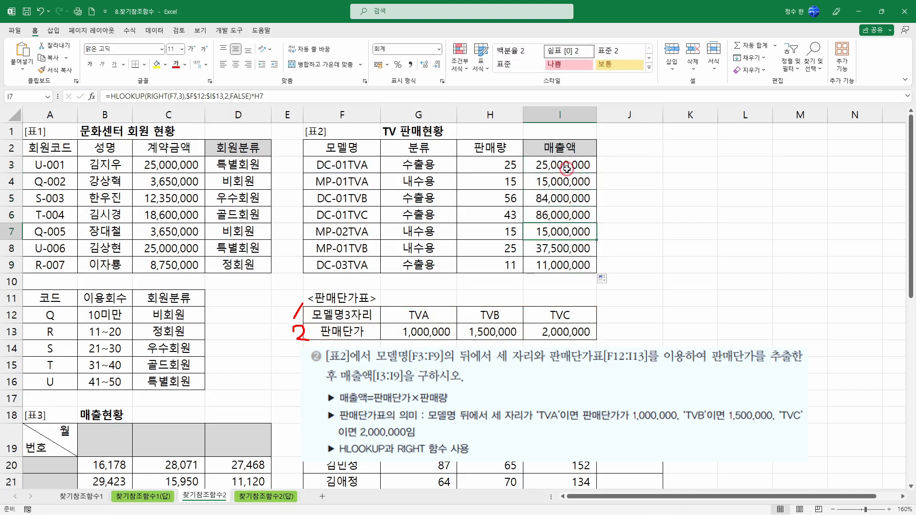
pyautogui.doubleClick(567, 168)
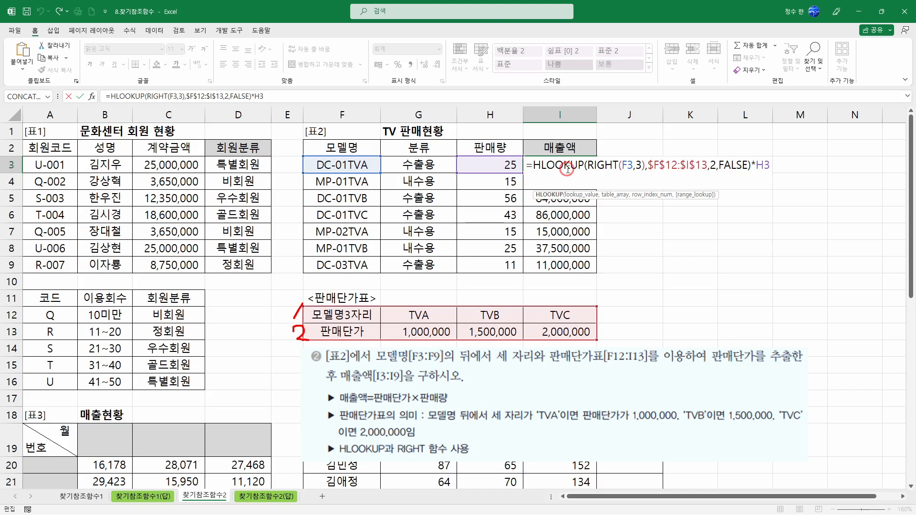
pyautogui.press('Escape')
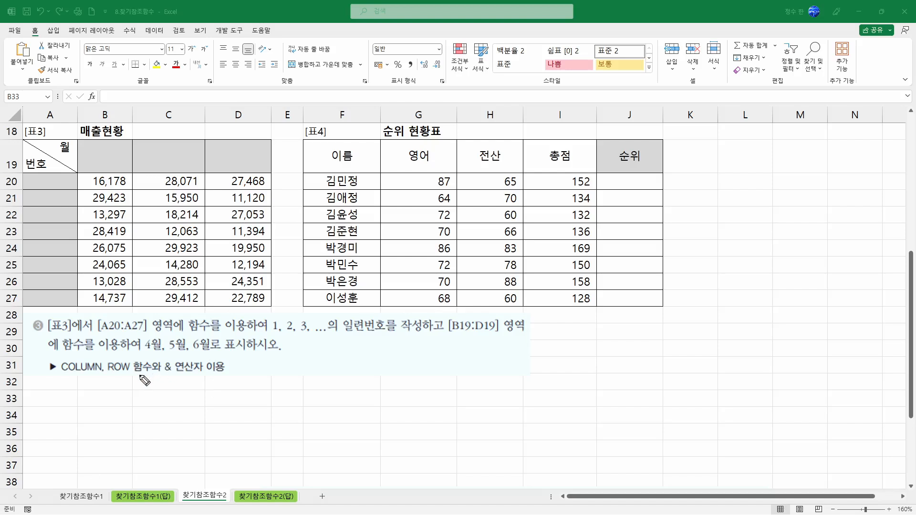
# Underline COLUMN and ROW in the instructions of question 3 below [표3].
pyautogui.moveTo(62, 375); pyautogui.dragTo(134, 376)
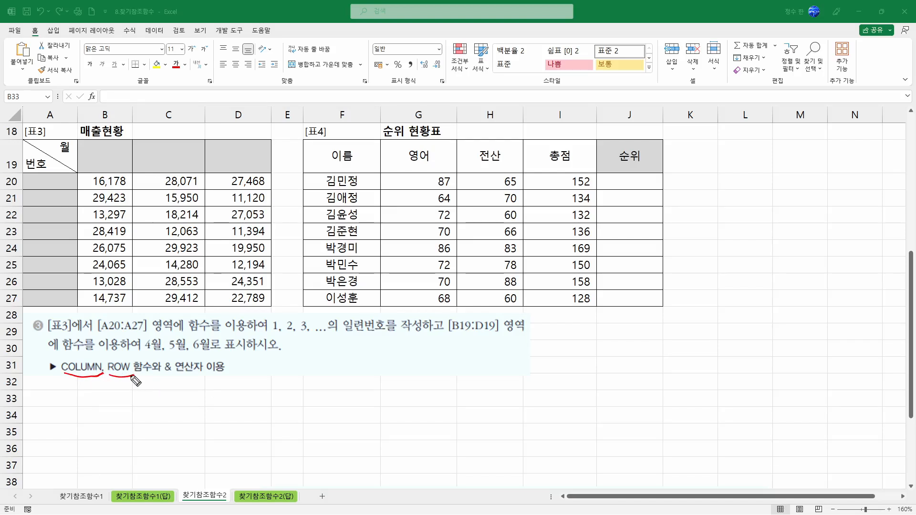
# Enter =ROW() in the empty cell B34, circling row header 34 and writing 34 in red ink beside the formula.
pyautogui.press('Escape')
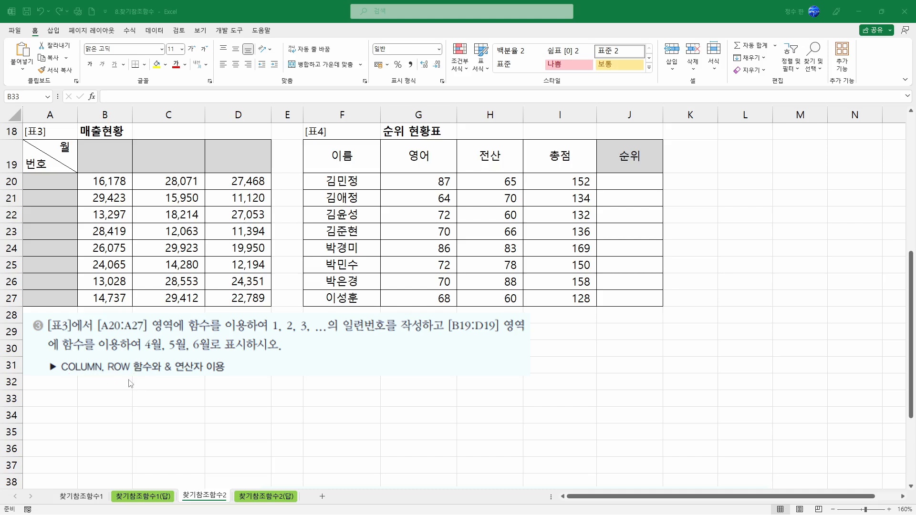
pyautogui.click(98, 415)
pyautogui.write('=')
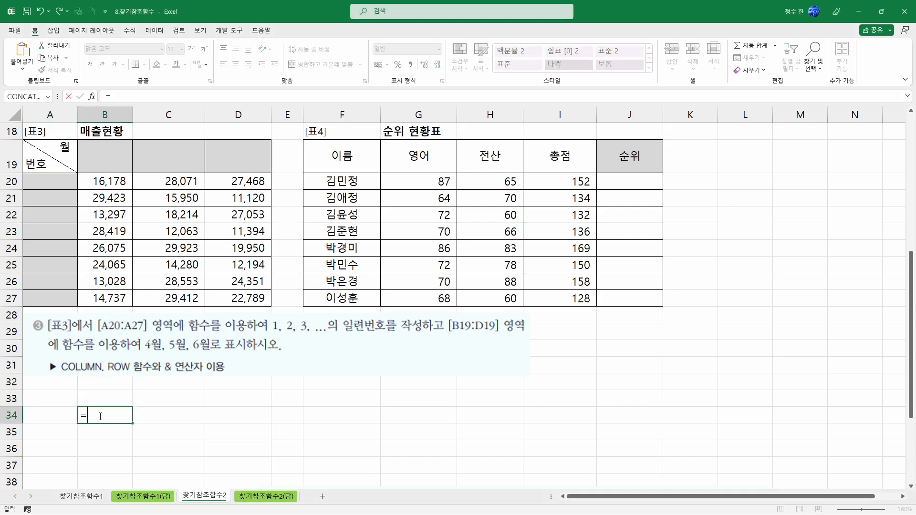
pyautogui.write('ROW()')
pyautogui.hotkey('ctrl', '2')
pyautogui.moveTo(21, 423)
pyautogui.mouseDown()
pyautogui.moveTo(27, 415)
pyautogui.moveTo(21, 423)
pyautogui.mouseUp()
pyautogui.moveTo(137, 404)
pyautogui.mouseDown()
pyautogui.moveTo(124, 416)
pyautogui.moveTo(135, 414)
pyautogui.mouseUp()
pyautogui.moveTo(143, 400)
pyautogui.mouseDown()
pyautogui.moveTo(145, 416)
pyautogui.moveTo(166, 409)
pyautogui.mouseUp()
pyautogui.moveTo(163, 397); pyautogui.dragTo(164, 418)
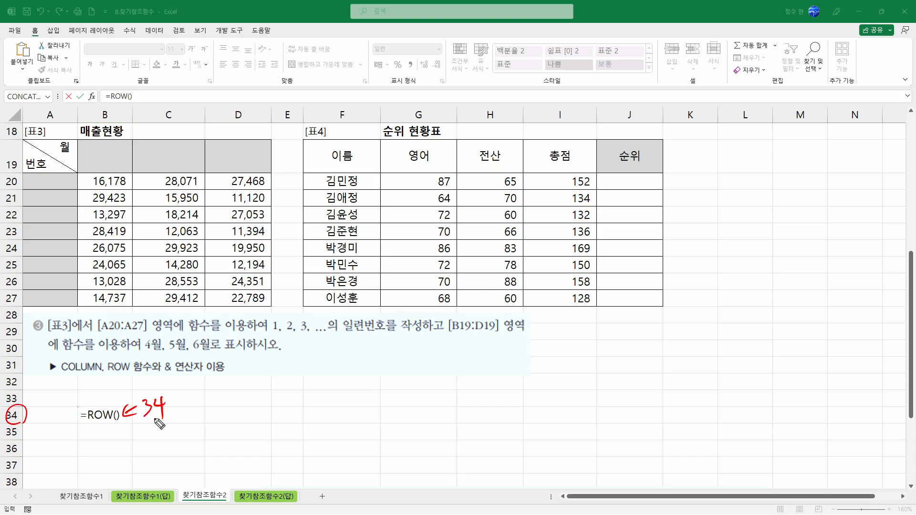
pyautogui.press('e')
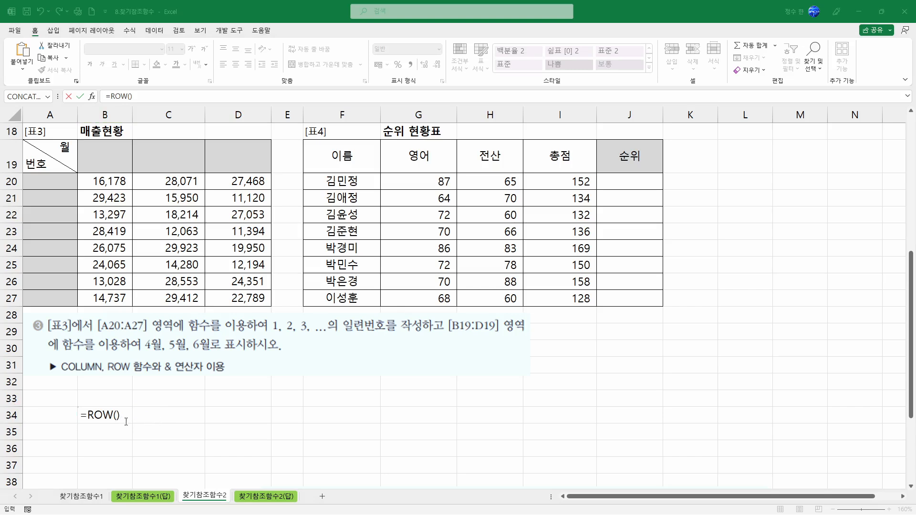
pyautogui.press('Return')
pyautogui.click(125, 417)
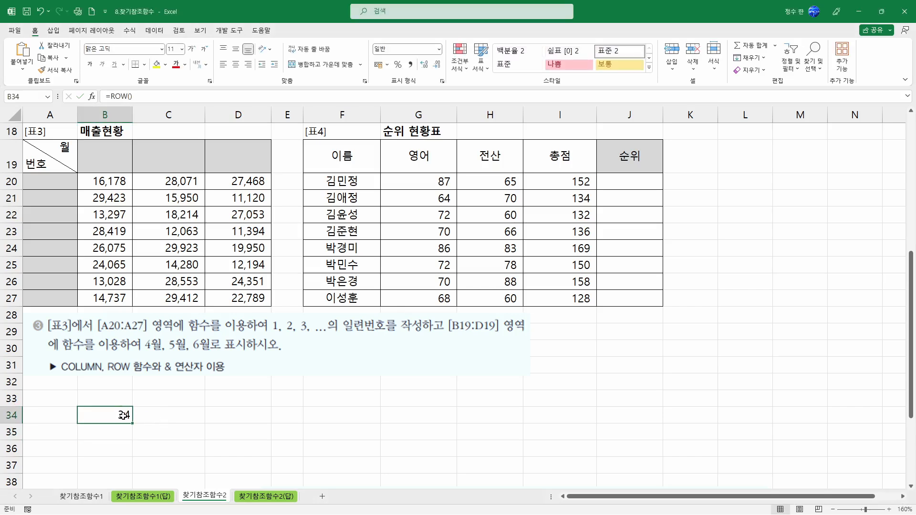
pyautogui.click(12, 415)
pyautogui.click(120, 420)
# Replace the formula in B34 with =COLUMN().
pyautogui.doubleClick(123, 419)
pyautogui.press('Escape')
pyautogui.press('BackSpace')
pyautogui.write('=COU')
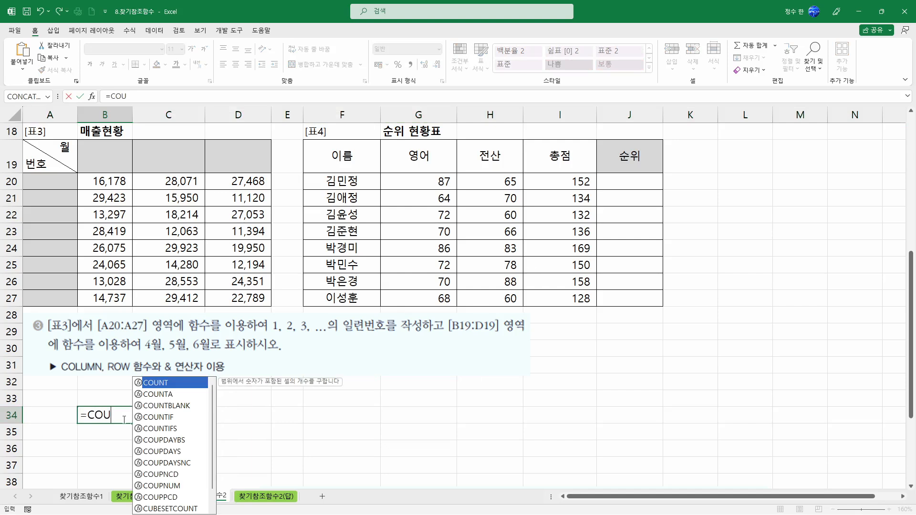
pyautogui.press('BackSpace')
pyautogui.write('L')
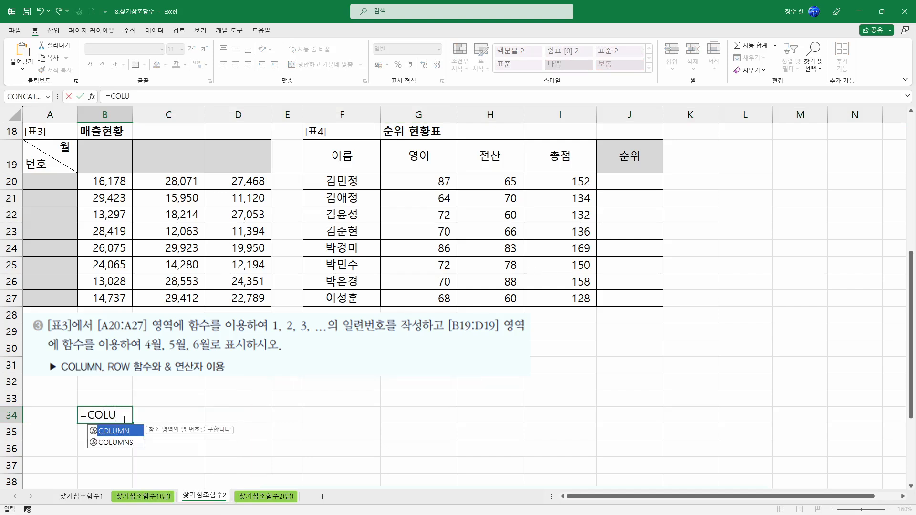
pyautogui.write('U')
pyautogui.press('Tab')
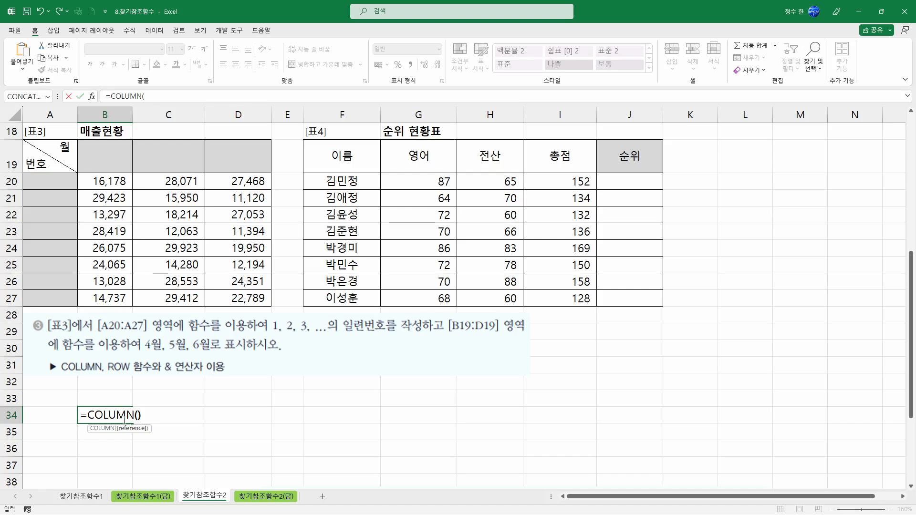
pyautogui.write(')')
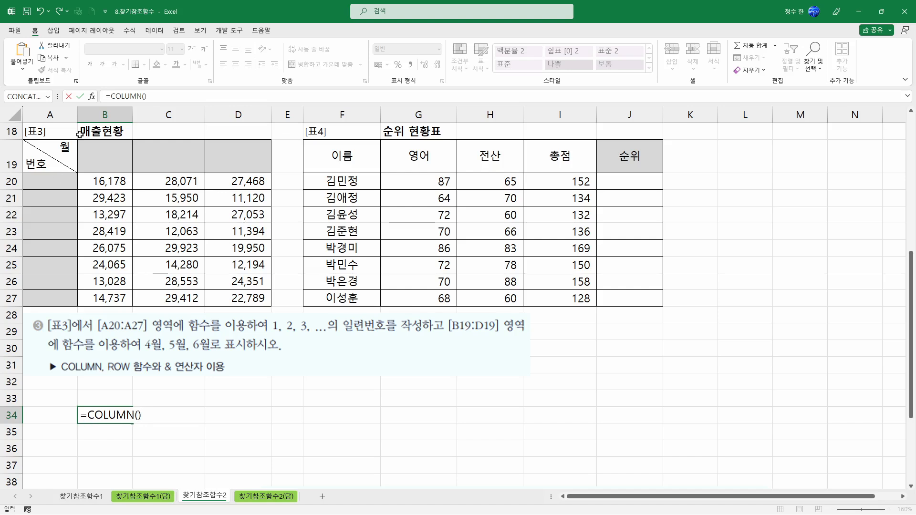
pyautogui.press('Return')
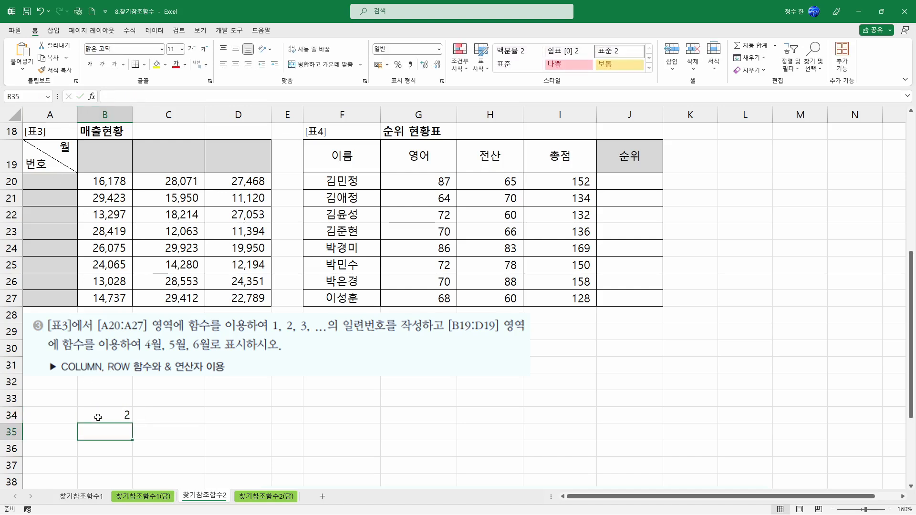
# Compare the B34 formula with its column B, and copy the formula across to C34.
pyautogui.click(116, 115)
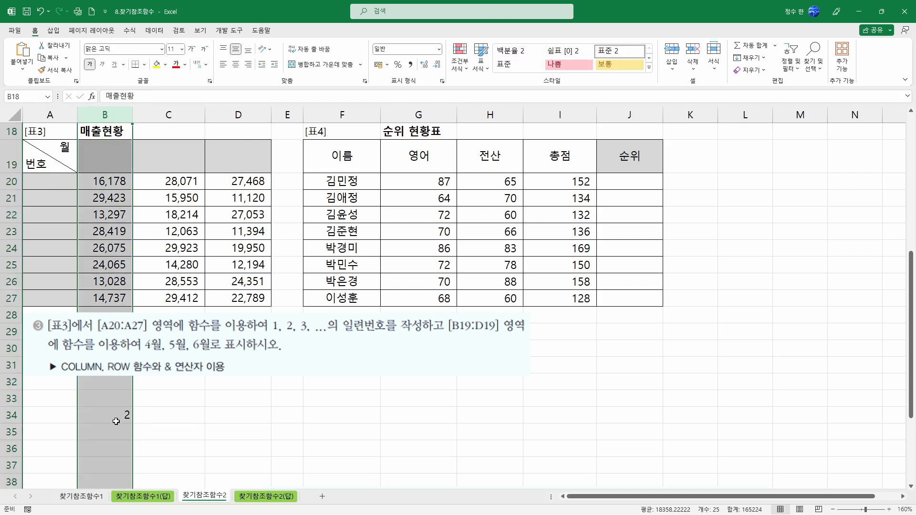
pyautogui.click(116, 418)
pyautogui.moveTo(135, 425); pyautogui.dragTo(206, 423)
pyautogui.doubleClick(211, 418)
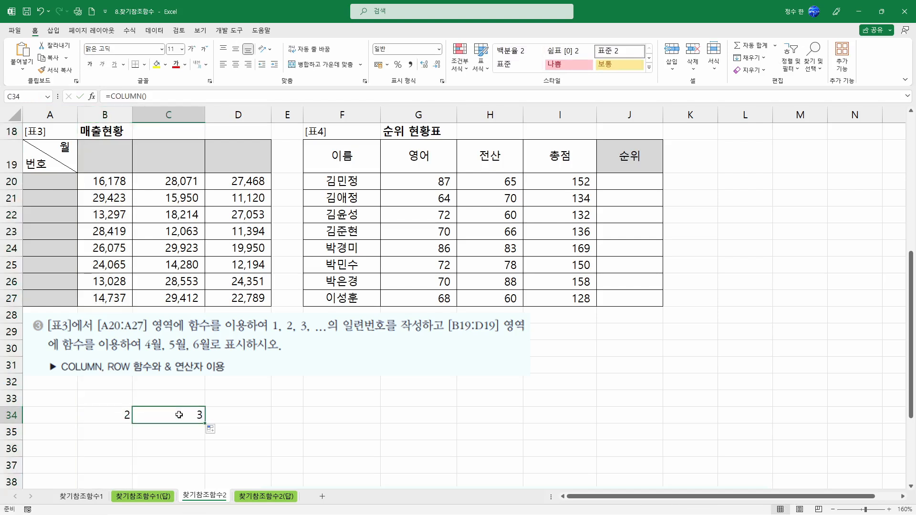
pyautogui.press('Escape')
# Delete the trial COLUMN formulas in B34:C34.
pyautogui.moveTo(119, 415); pyautogui.dragTo(180, 413)
pyautogui.press('Delete')
pyautogui.click(120, 370)
pyautogui.click(126, 388)
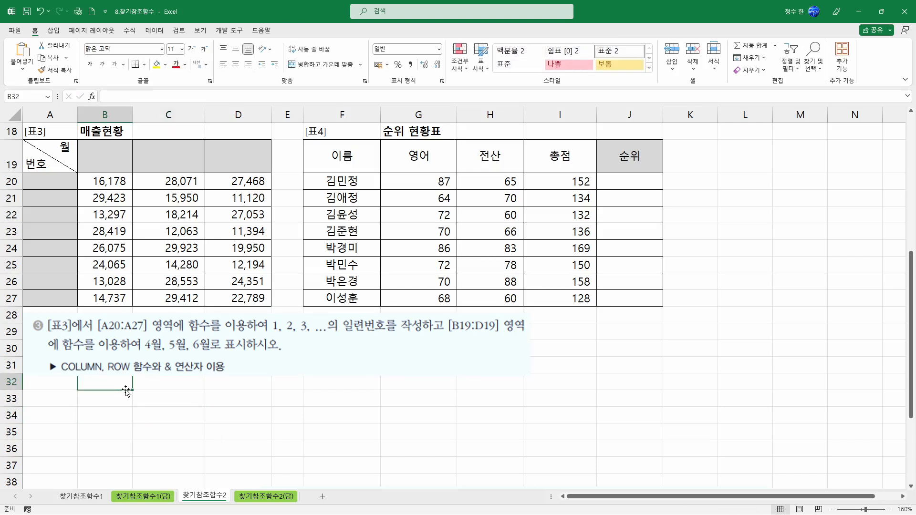
pyautogui.click(101, 158)
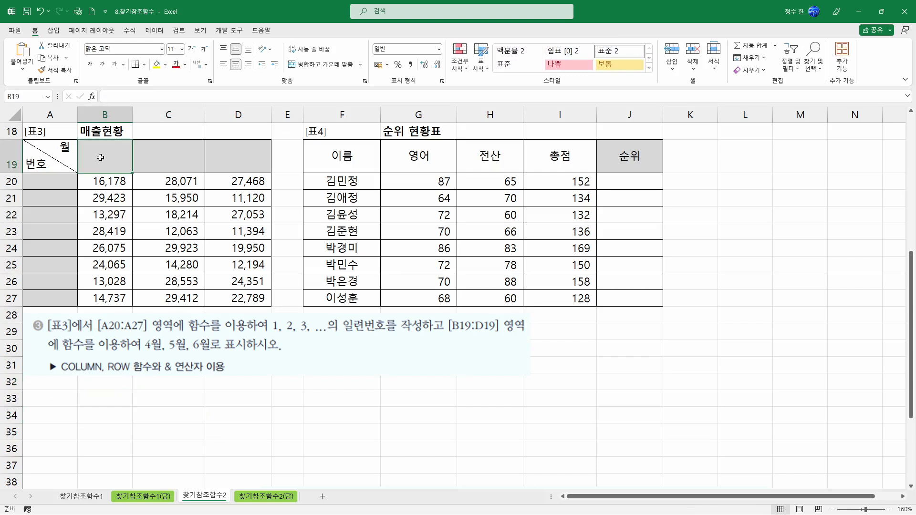
pyautogui.write('=')
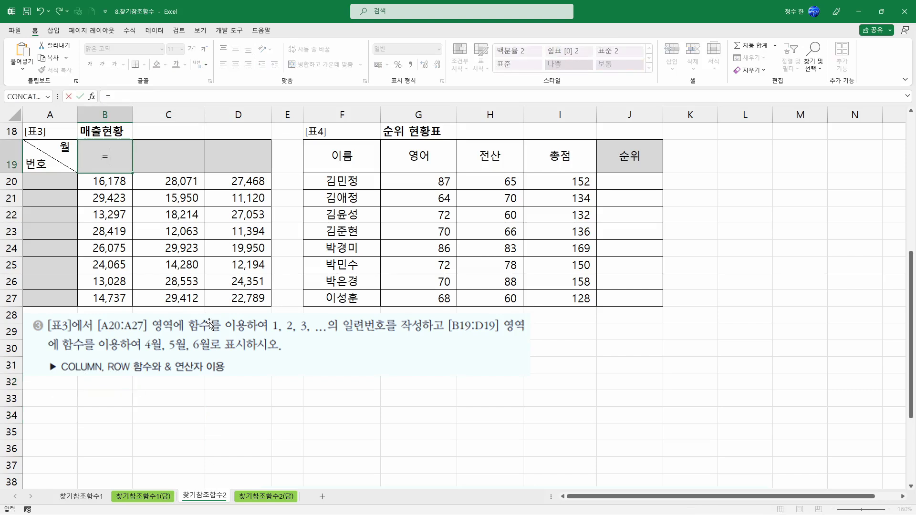
pyautogui.press('Escape')
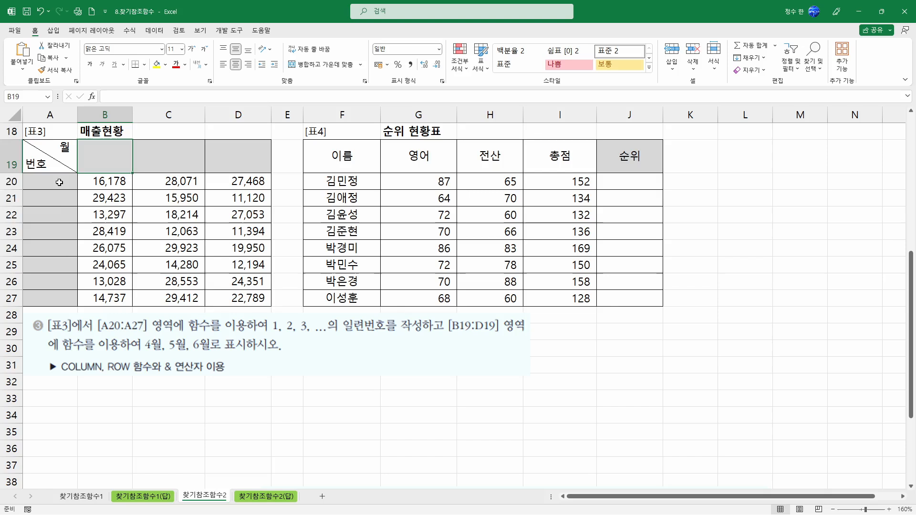
# Enter =ROW() in A20 of [표3] and fill it down through A27.
pyautogui.moveTo(50, 182); pyautogui.dragTo(50, 298)
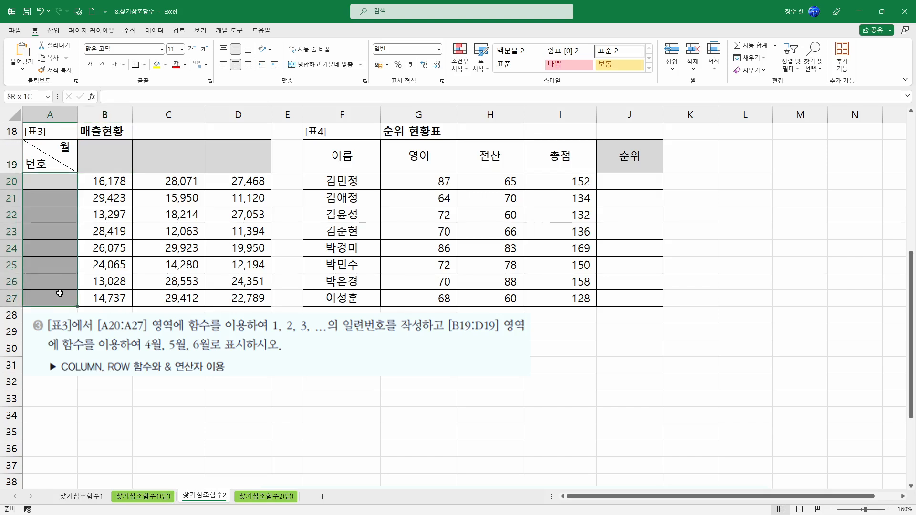
pyautogui.click(53, 186)
pyautogui.write('=ROW()')
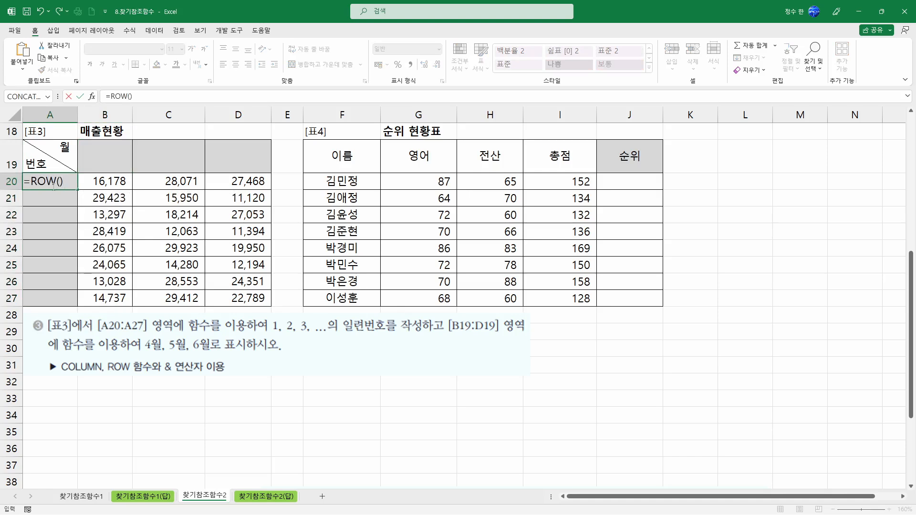
pyautogui.hotkey('ctrl', 'Return')
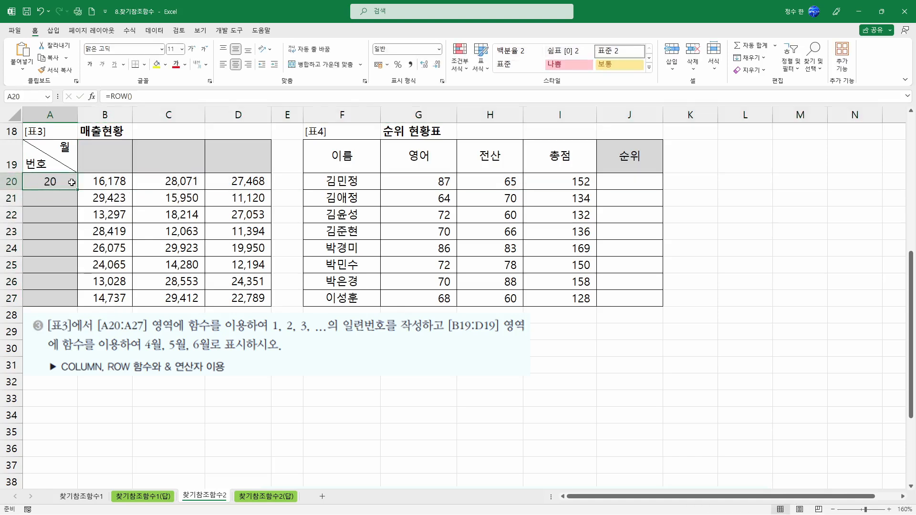
pyautogui.moveTo(79, 189); pyautogui.dragTo(77, 302)
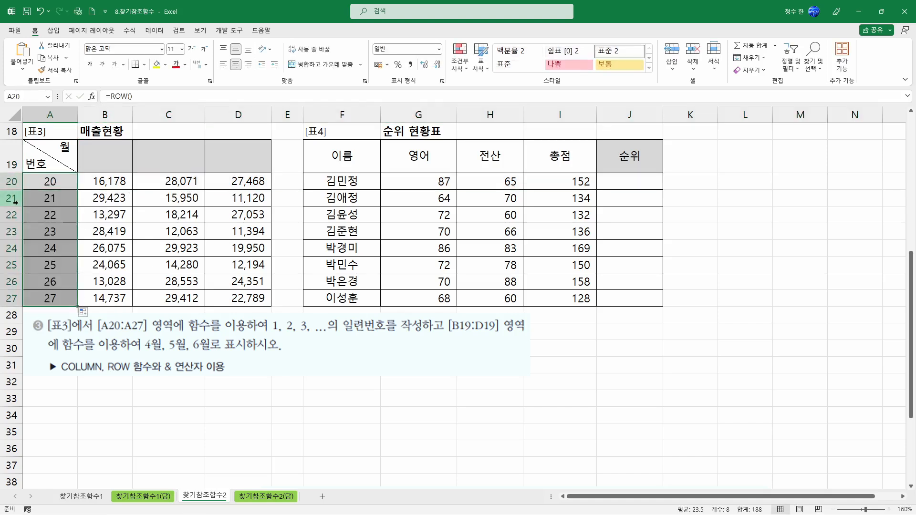
# Examine the ROW formulas in the 번호 column of [표3], and clear the ones in A21:A27.
pyautogui.press('Return')
pyautogui.press('Return')
pyautogui.press('Return')
pyautogui.press('Return')
pyautogui.press('Return')
pyautogui.press('Return')
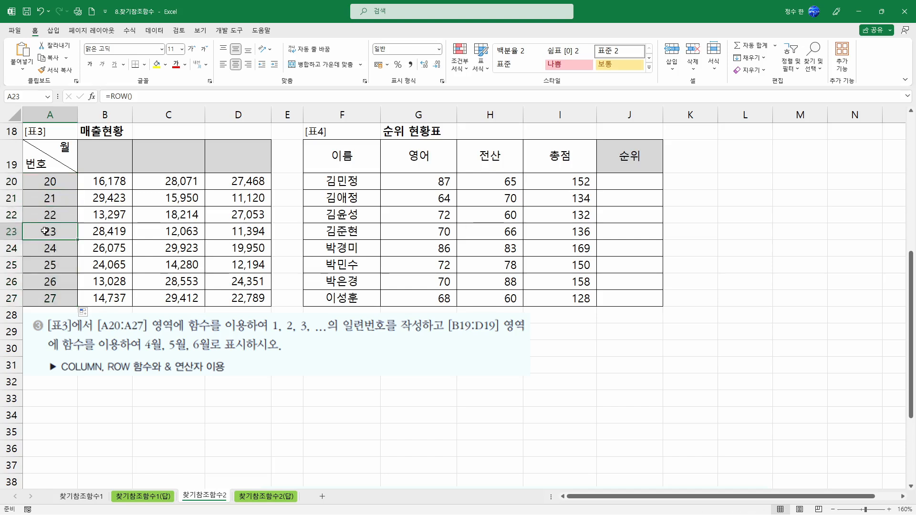
pyautogui.click(56, 199)
pyautogui.click(60, 181)
pyautogui.moveTo(59, 199); pyautogui.dragTo(57, 299)
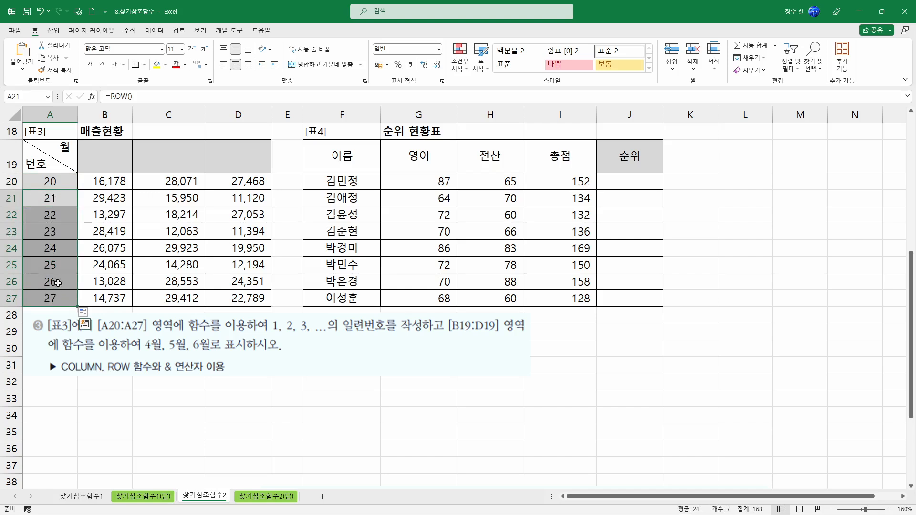
pyautogui.press('Delete')
# Change the A20 formula to =ROW()-19, sketching 20 - ? = 1 in red ink beside it before entering the subtraction.
pyautogui.doubleClick(64, 185)
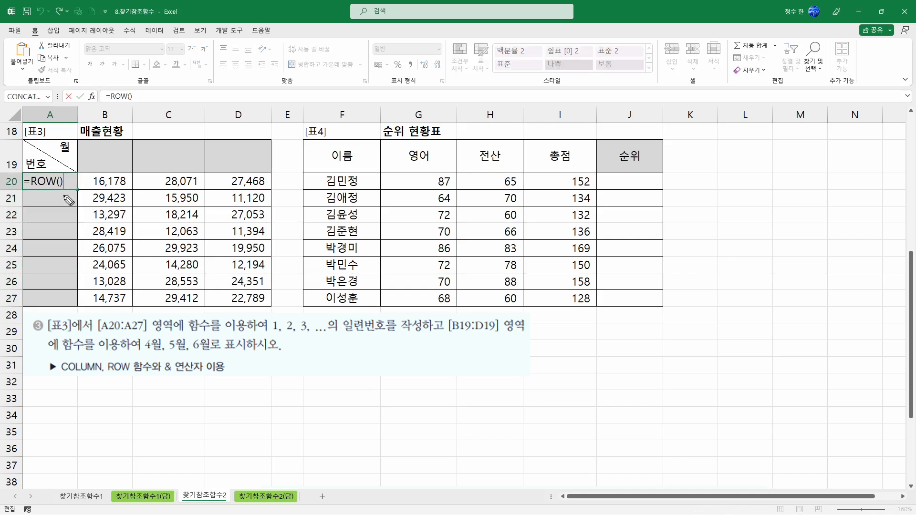
pyautogui.moveTo(52, 199)
pyautogui.mouseDown()
pyautogui.moveTo(63, 207)
pyautogui.moveTo(71, 193)
pyautogui.moveTo(125, 179)
pyautogui.moveTo(104, 193)
pyautogui.mouseUp()
pyautogui.moveTo(101, 151)
pyautogui.mouseDown()
pyautogui.moveTo(106, 161)
pyautogui.moveTo(153, 157)
pyautogui.mouseUp()
pyautogui.moveTo(147, 165); pyautogui.dragTo(174, 151)
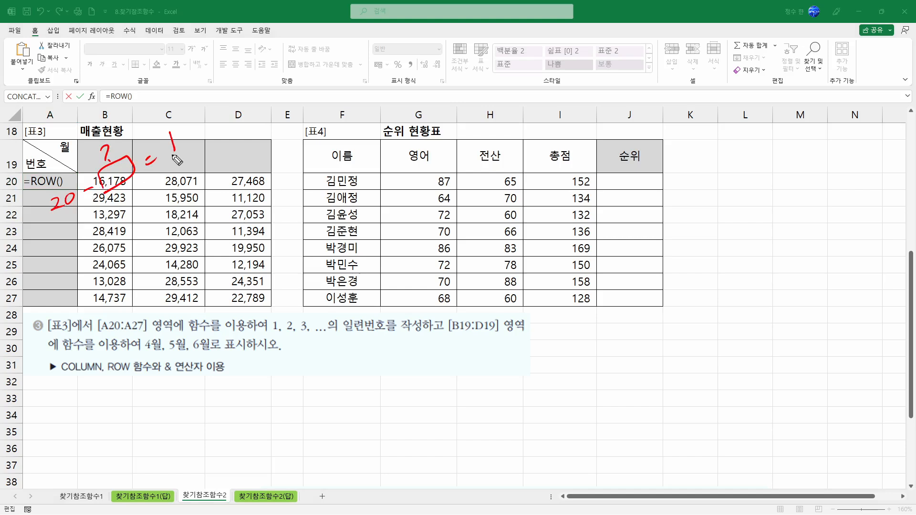
pyautogui.moveTo(114, 170); pyautogui.dragTo(123, 181)
pyautogui.press('Escape')
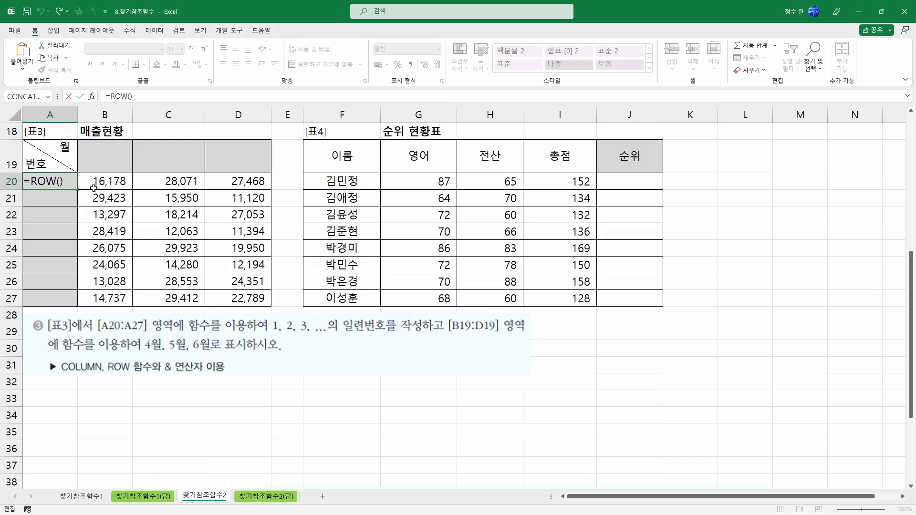
pyautogui.write('19')
pyautogui.press('Return')
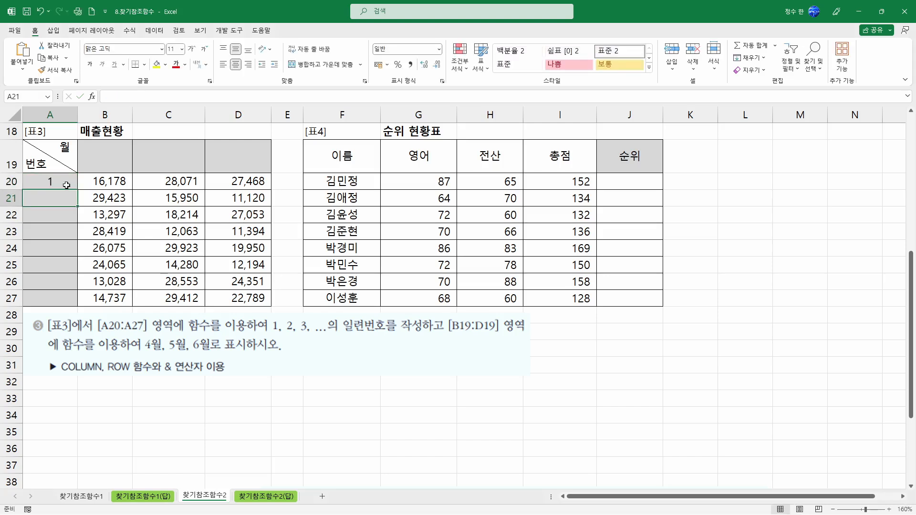
# Fill the A20 serial-number formula down through A27 and check the copied formula in A21.
pyautogui.click(72, 187)
pyautogui.moveTo(78, 190); pyautogui.dragTo(75, 304)
pyautogui.click(49, 197)
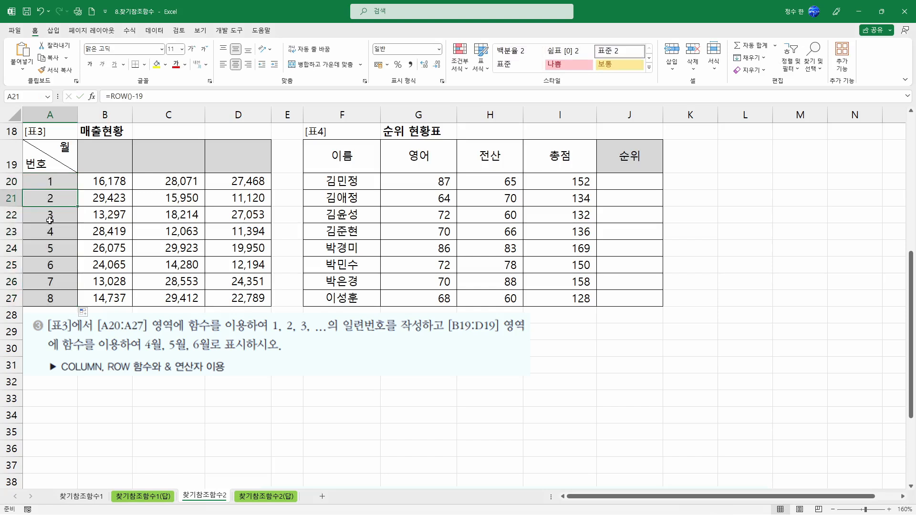
pyautogui.doubleClick(53, 183)
# Enter =COLUMN() in B19, the first month header of [표3].
pyautogui.click(115, 160)
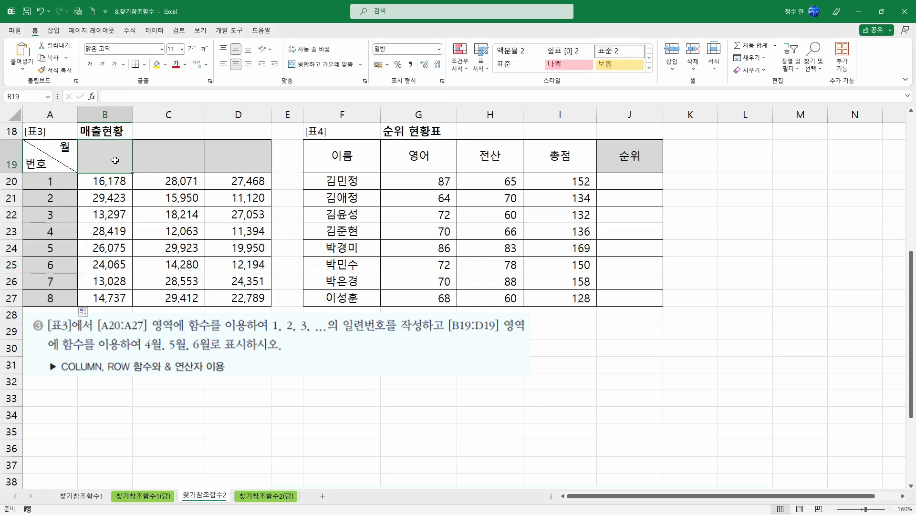
pyautogui.write('=COLU')
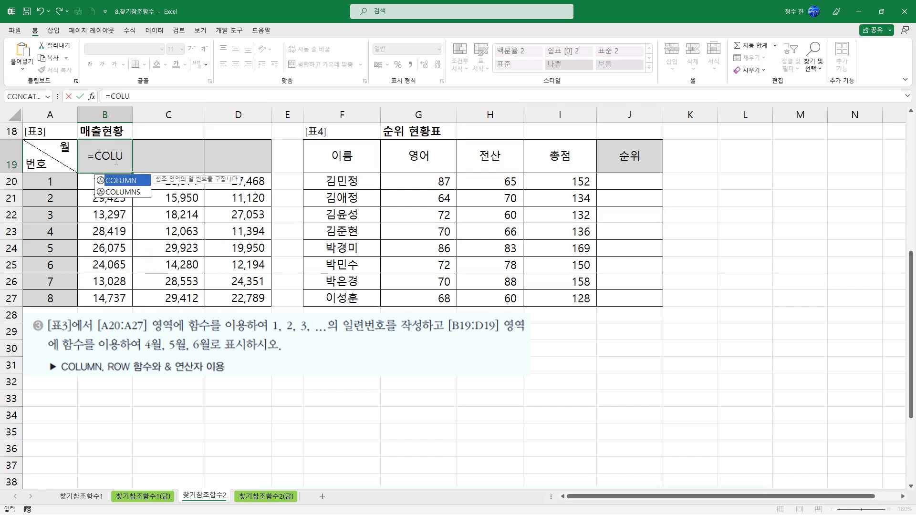
pyautogui.press('Tab')
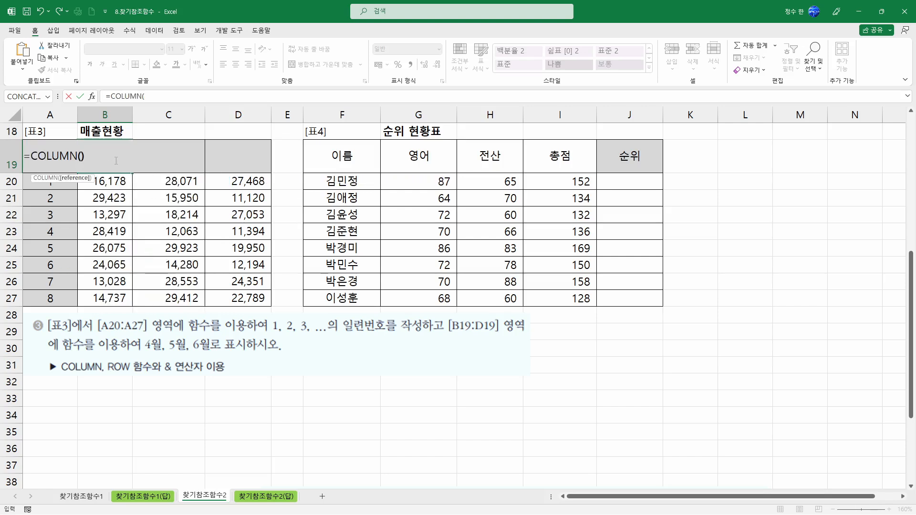
pyautogui.hotkey('ctrl', 'Return')
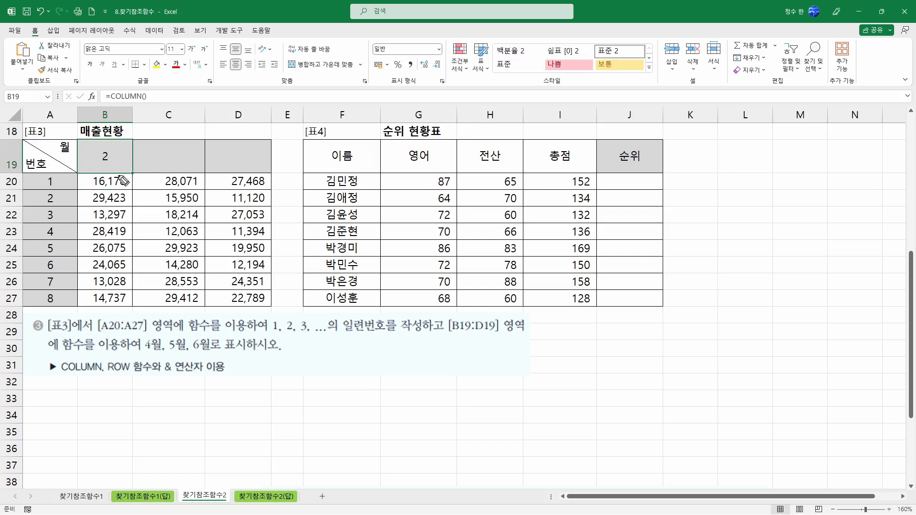
# Circle the B19 value and 4월 in the question, write +2 & "월" and 4월 in red ink, and erase the ink.
pyautogui.moveTo(106, 168); pyautogui.dragTo(108, 170)
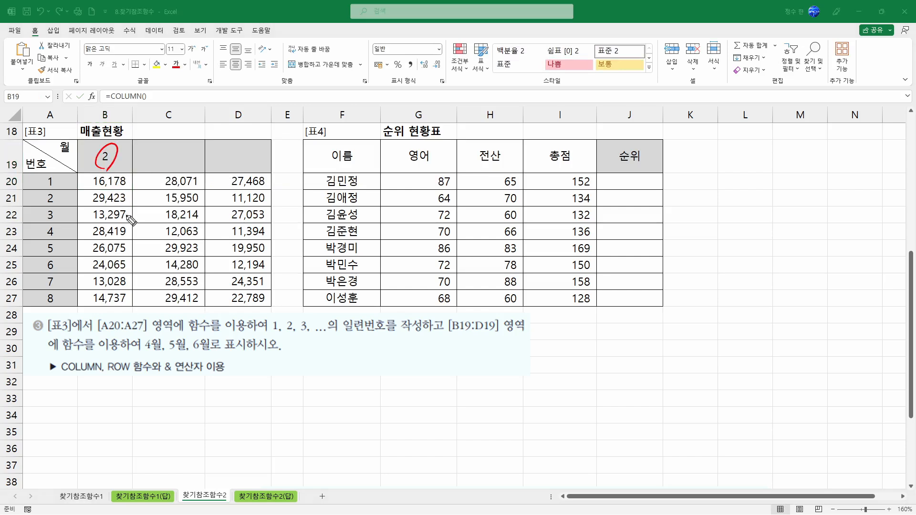
pyautogui.moveTo(157, 354); pyautogui.dragTo(151, 367)
pyautogui.moveTo(118, 160)
pyautogui.mouseDown()
pyautogui.moveTo(158, 161)
pyautogui.moveTo(163, 145)
pyautogui.mouseUp()
pyautogui.moveTo(168, 140)
pyautogui.mouseDown()
pyautogui.moveTo(181, 154)
pyautogui.moveTo(196, 140)
pyautogui.mouseUp()
pyautogui.moveTo(202, 129)
pyautogui.mouseDown()
pyautogui.moveTo(204, 165)
pyautogui.moveTo(230, 160)
pyautogui.mouseUp()
pyautogui.moveTo(221, 152)
pyautogui.mouseDown()
pyautogui.moveTo(219, 177)
pyautogui.moveTo(236, 158)
pyautogui.mouseUp()
pyautogui.moveTo(224, 163); pyautogui.dragTo(247, 149)
pyautogui.moveTo(238, 164); pyautogui.dragTo(259, 166)
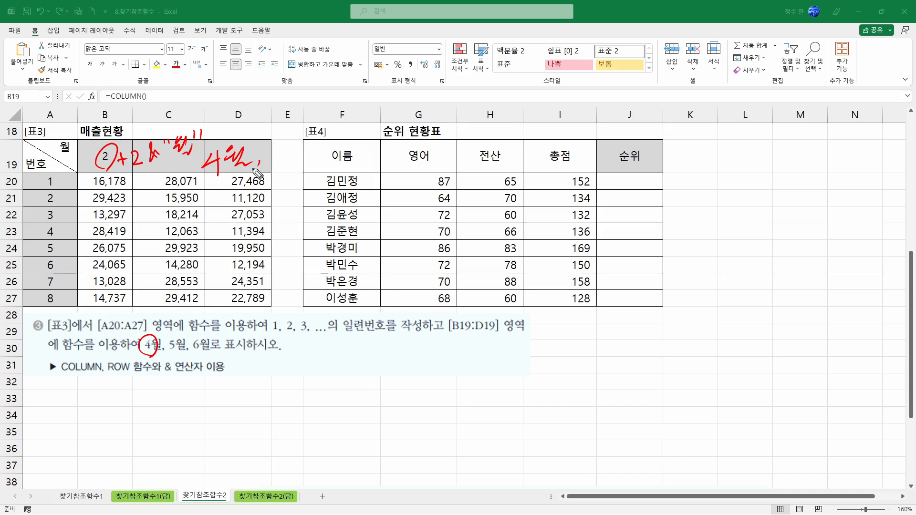
pyautogui.press('e')
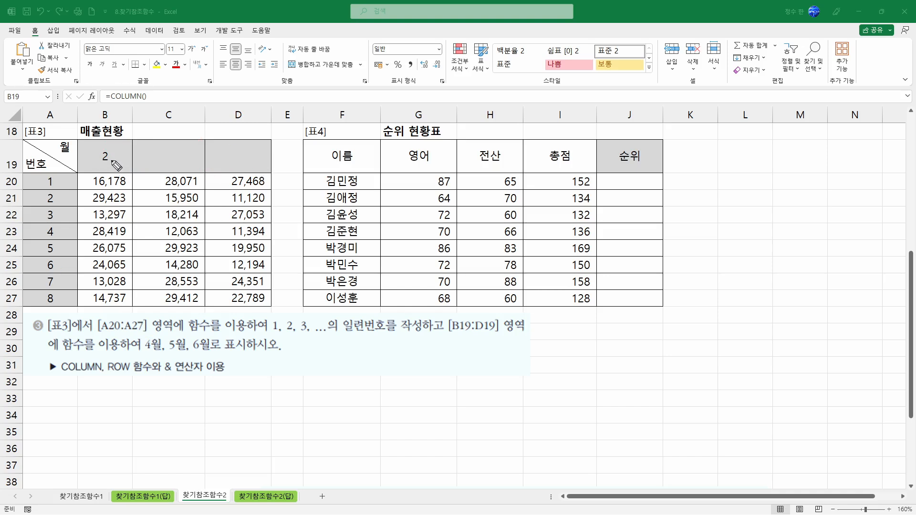
# Change the B19 formula to =COLUMN()+2.
pyautogui.doubleClick(119, 155)
pyautogui.write('+2')
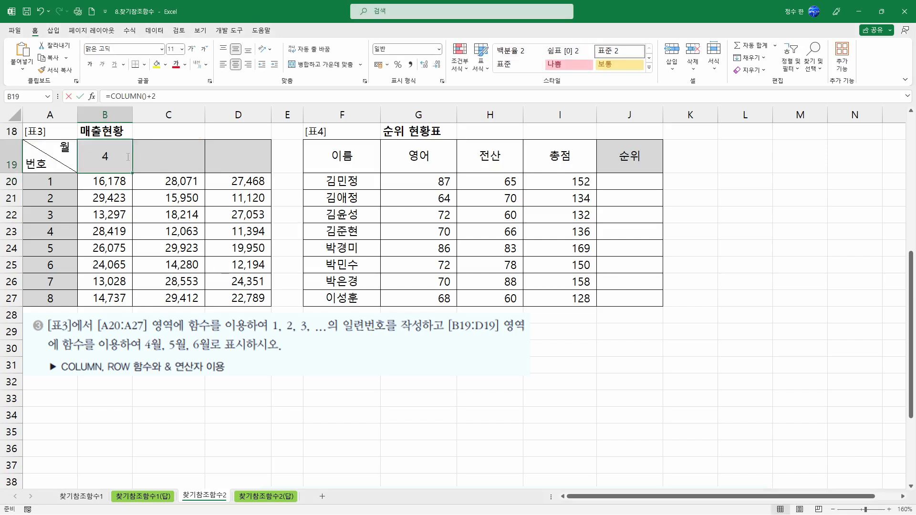
# Append &"월" to the B19 formula, making it =COLUMN()+2&"월", and fill it across through D19.
pyautogui.write('&"월"')
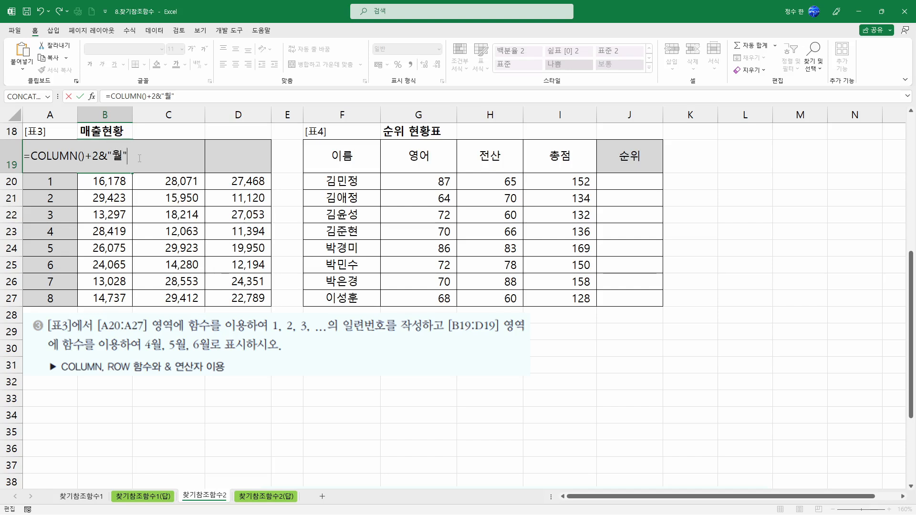
pyautogui.press('Return')
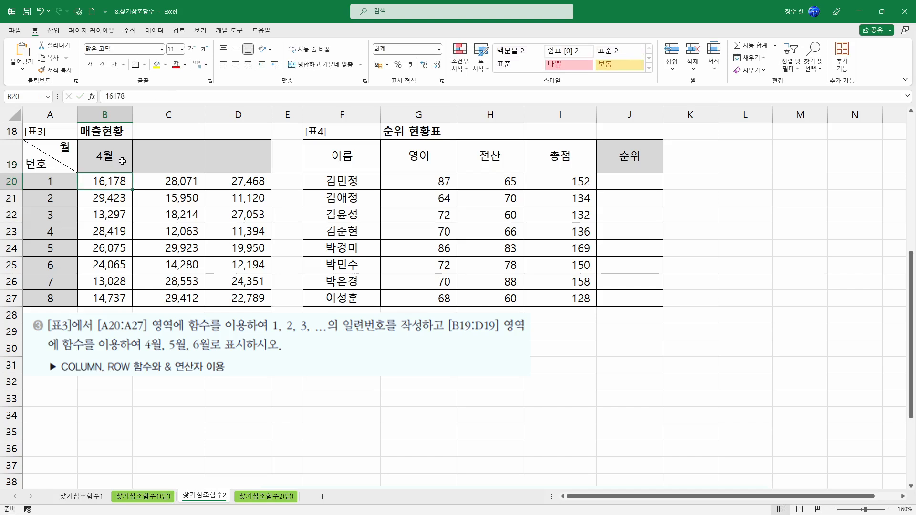
pyautogui.click(126, 159)
pyautogui.moveTo(132, 173); pyautogui.dragTo(243, 167)
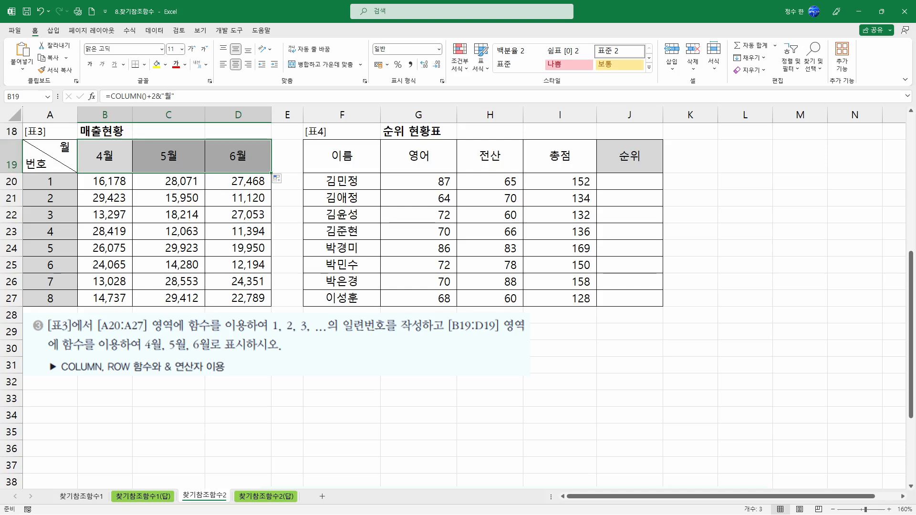
pyautogui.click(57, 138)
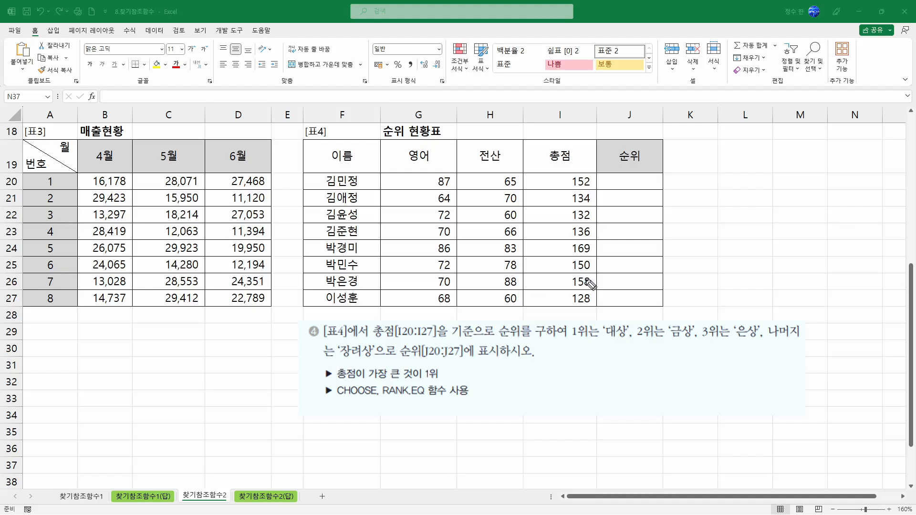
# In red ink, circle the first 총점 in I20, underline 대상, 금상 and 은상 in the question, and mark each total in I20:I27.
pyautogui.moveTo(589, 188); pyautogui.dragTo(584, 193)
pyautogui.moveTo(600, 341); pyautogui.dragTo(759, 340)
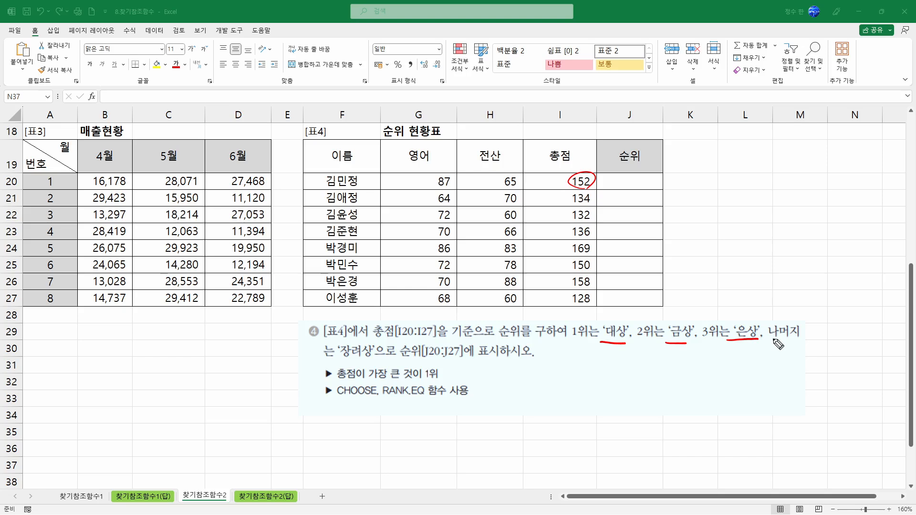
pyautogui.click(559, 184)
pyautogui.click(563, 200)
pyautogui.click(566, 216)
pyautogui.click(562, 238)
pyautogui.click(564, 253)
pyautogui.click(566, 266)
pyautogui.click(564, 282)
pyautogui.click(566, 292)
# Write 8등 and 4~8 in red ink, circle 1위, 2위, 3위 and 장려상 in the question, and clear all the ink.
pyautogui.moveTo(569, 367)
pyautogui.mouseDown()
pyautogui.moveTo(579, 389)
pyautogui.moveTo(605, 361)
pyautogui.moveTo(610, 372)
pyautogui.mouseUp()
pyautogui.moveTo(594, 379)
pyautogui.mouseDown()
pyautogui.moveTo(612, 378)
pyautogui.moveTo(601, 382)
pyautogui.mouseUp()
pyautogui.moveTo(594, 321)
pyautogui.mouseDown()
pyautogui.moveTo(575, 347)
pyautogui.moveTo(592, 343)
pyautogui.mouseUp()
pyautogui.moveTo(644, 320); pyautogui.dragTo(632, 345)
pyautogui.moveTo(652, 319)
pyautogui.mouseDown()
pyautogui.moveTo(659, 343)
pyautogui.moveTo(696, 348)
pyautogui.mouseUp()
pyautogui.moveTo(707, 321); pyautogui.dragTo(710, 348)
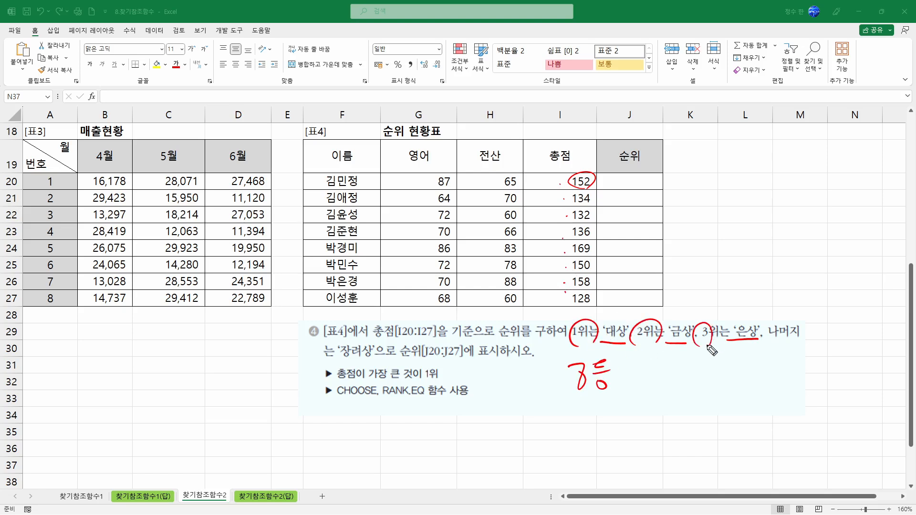
pyautogui.moveTo(545, 396)
pyautogui.mouseDown()
pyautogui.moveTo(541, 415)
pyautogui.moveTo(579, 405)
pyautogui.moveTo(592, 421)
pyautogui.moveTo(602, 404)
pyautogui.mouseUp()
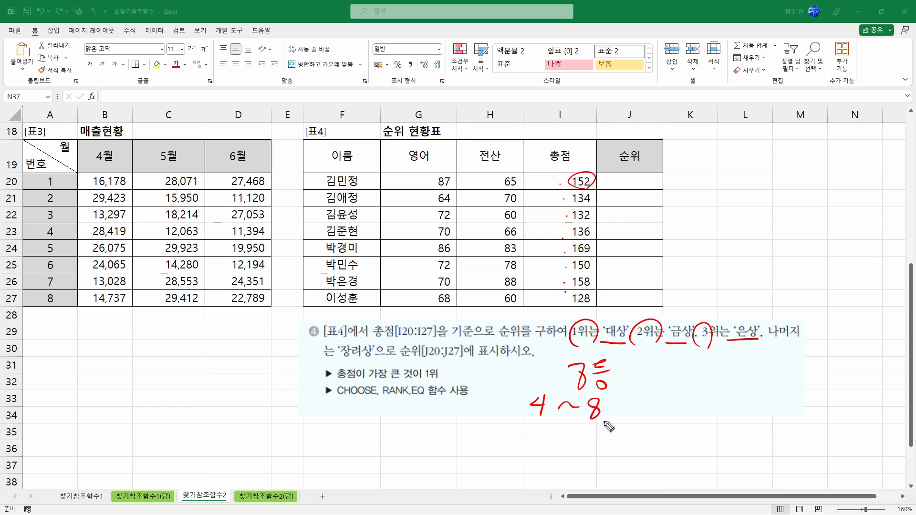
pyautogui.moveTo(374, 341); pyautogui.dragTo(355, 367)
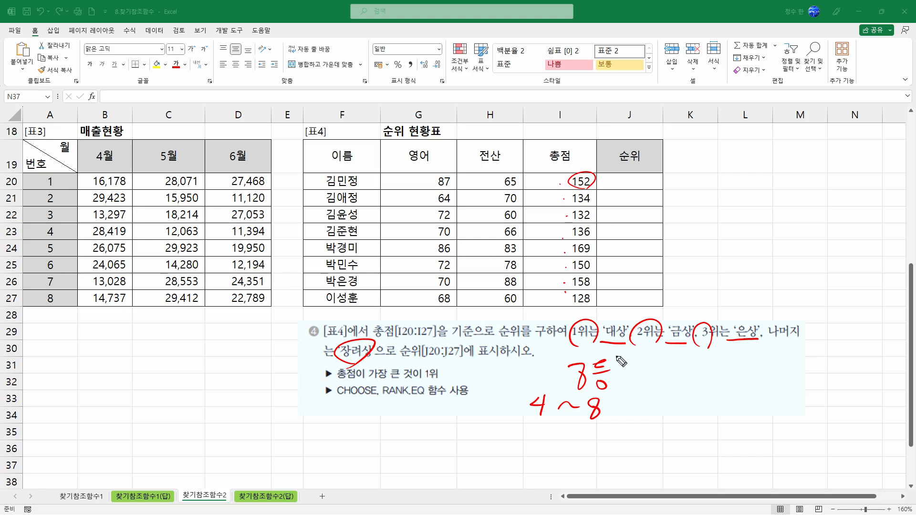
pyautogui.hotkey('ctrl', 'z')
pyautogui.press('Escape')
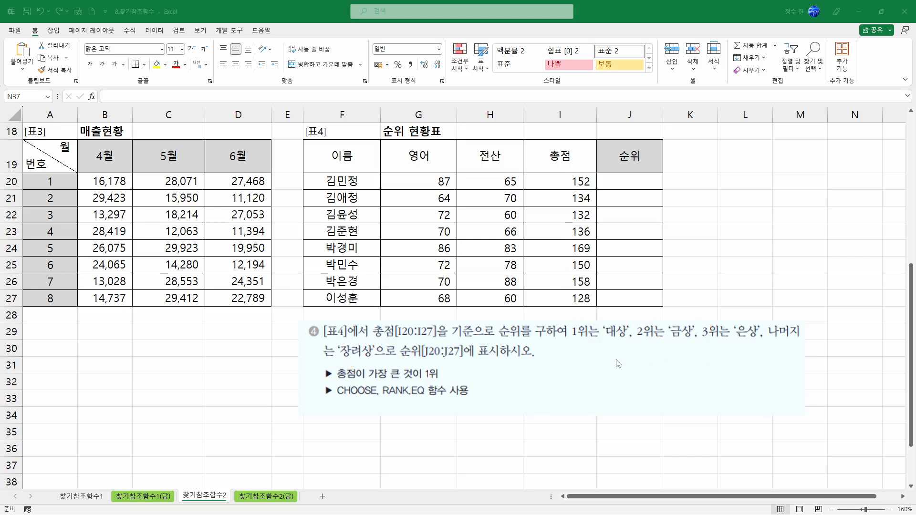
# Left-align cell J20, the first 순위 cell of [표4].
pyautogui.click(614, 181)
pyautogui.write('=')
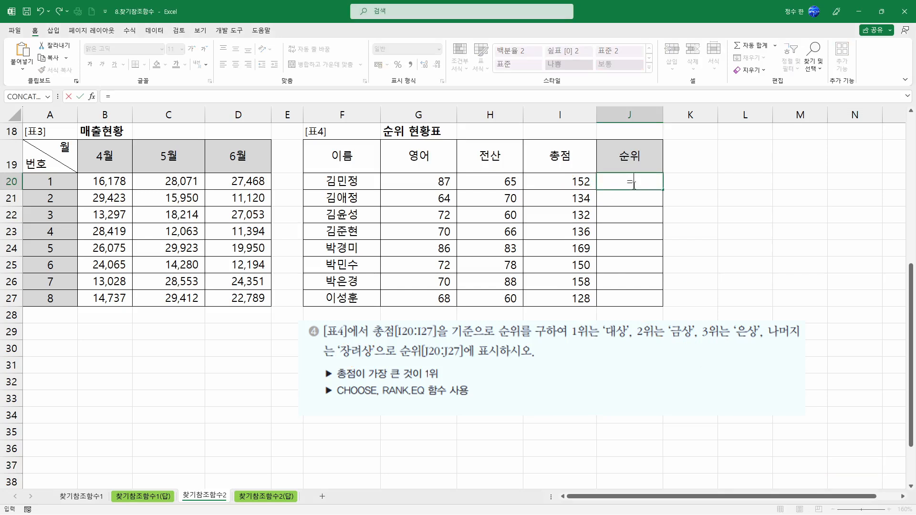
pyautogui.press('Escape')
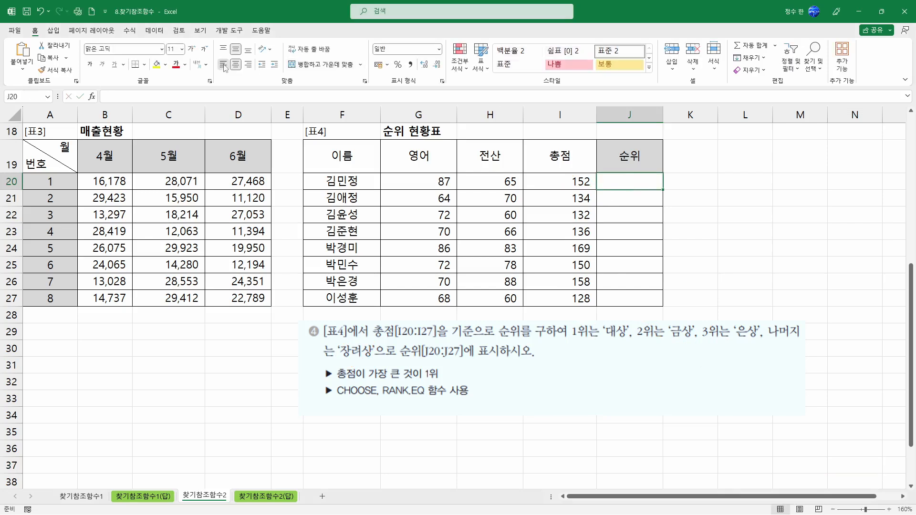
pyautogui.write('=')
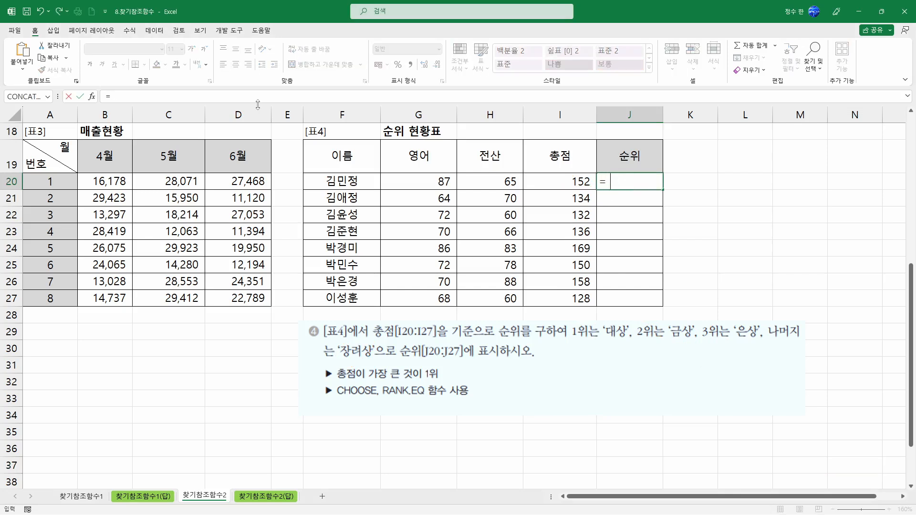
pyautogui.write('CHOOSE(')
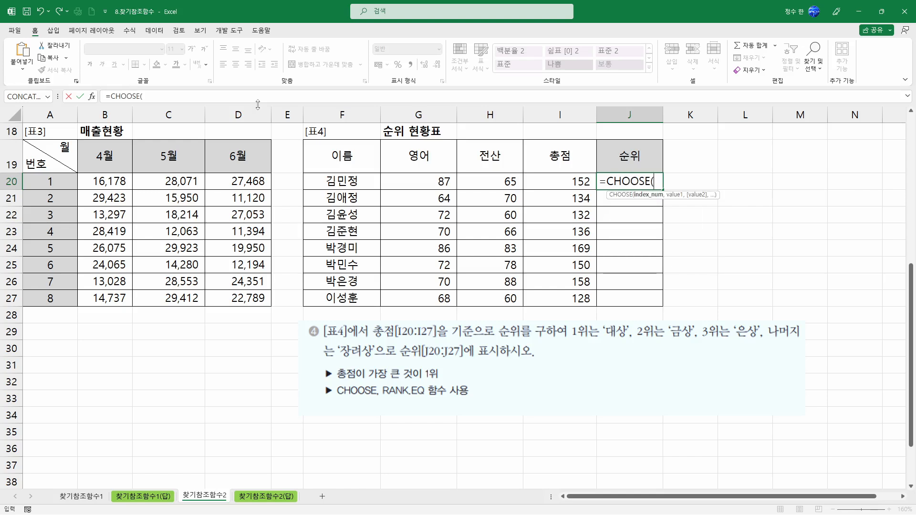
pyautogui.write('RANK(')
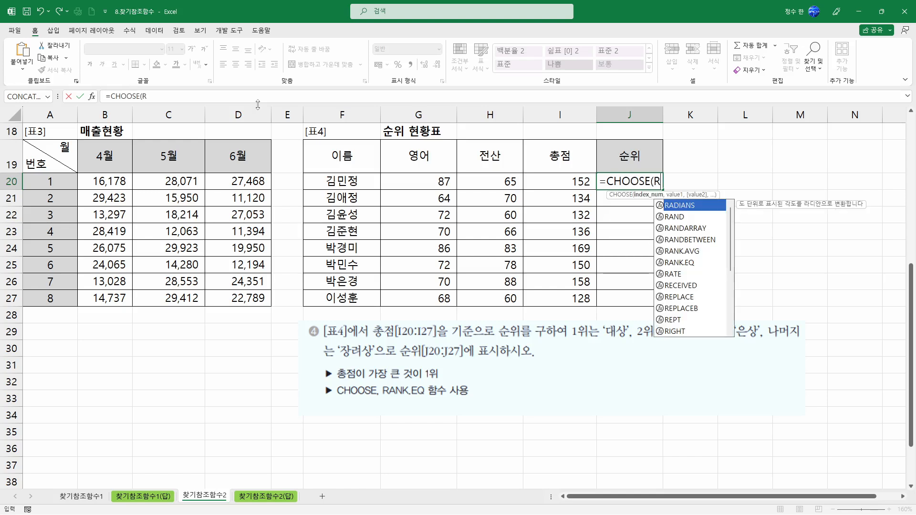
pyautogui.press('Escape')
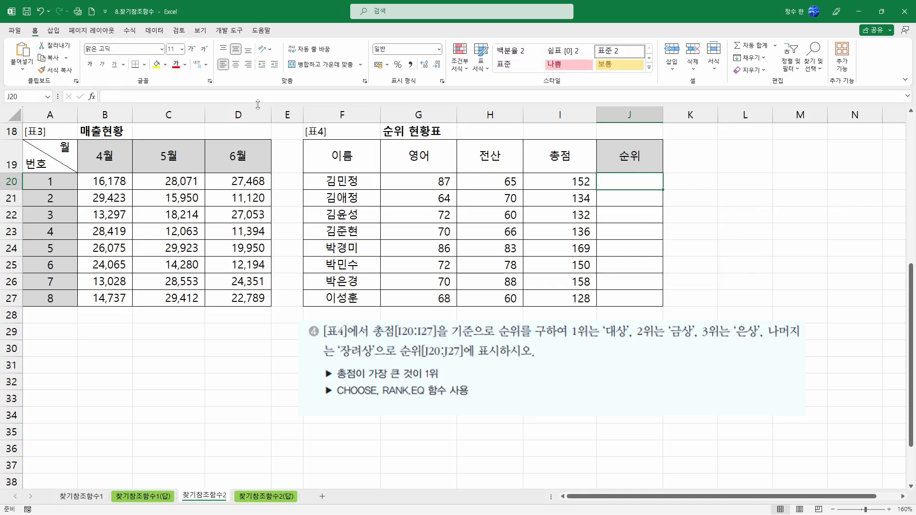
# Enter =RANK.EQ(I20,$I$20:$I$27) in J20 to rank the first 총점.
pyautogui.write('=RANK.EQ(')
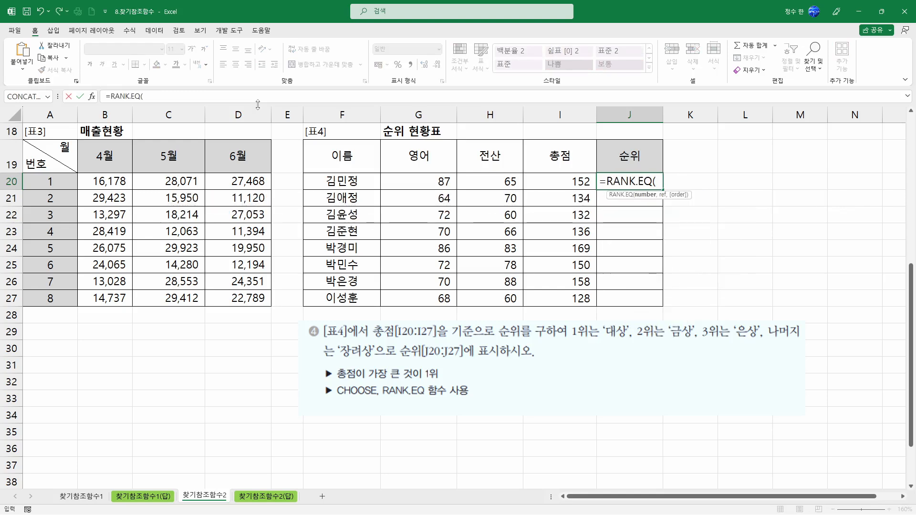
pyautogui.click(549, 180)
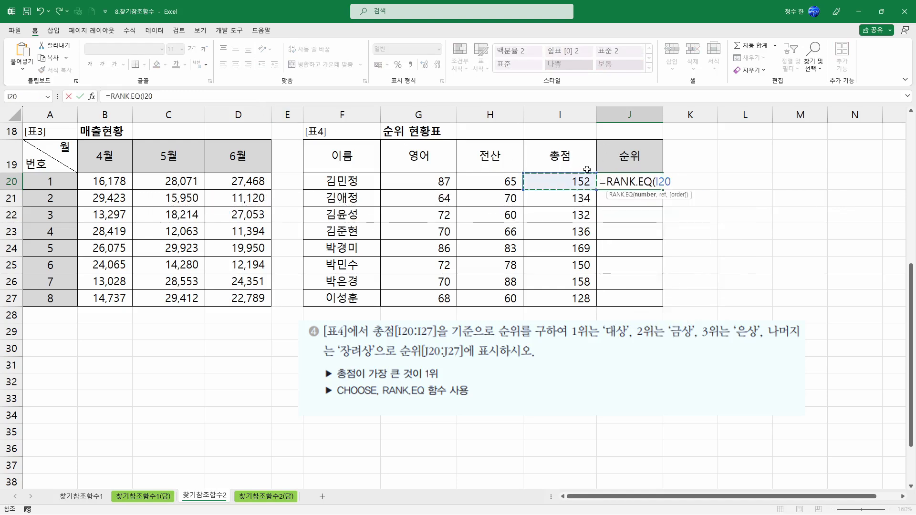
pyautogui.write(',')
pyautogui.moveTo(582, 179); pyautogui.dragTo(575, 292)
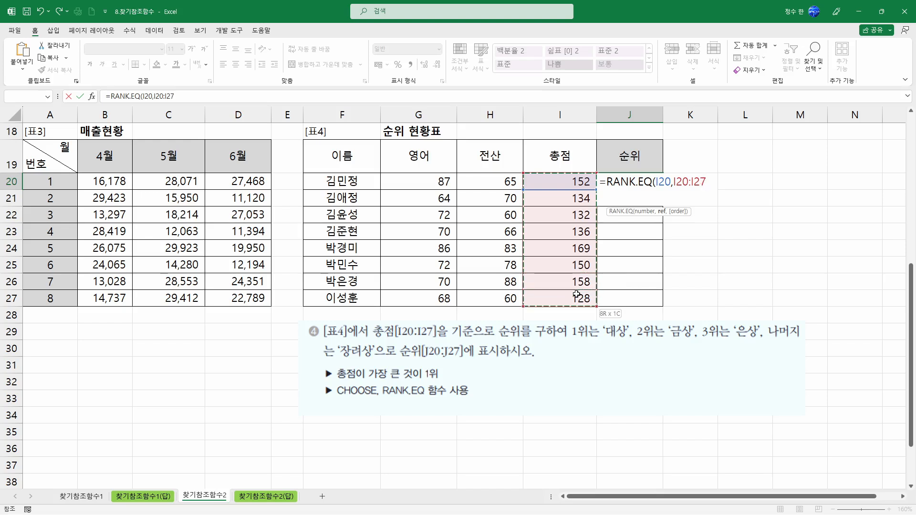
pyautogui.press('F4')
pyautogui.write(')')
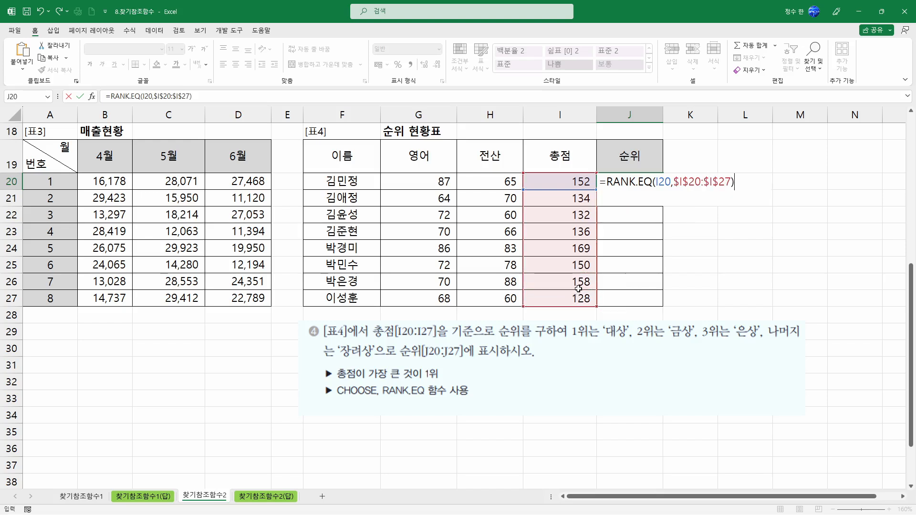
pyautogui.press('Return')
# Fill the J20 rank formula down through J27 and check the ranks in the 순위 column.
pyautogui.click(651, 175)
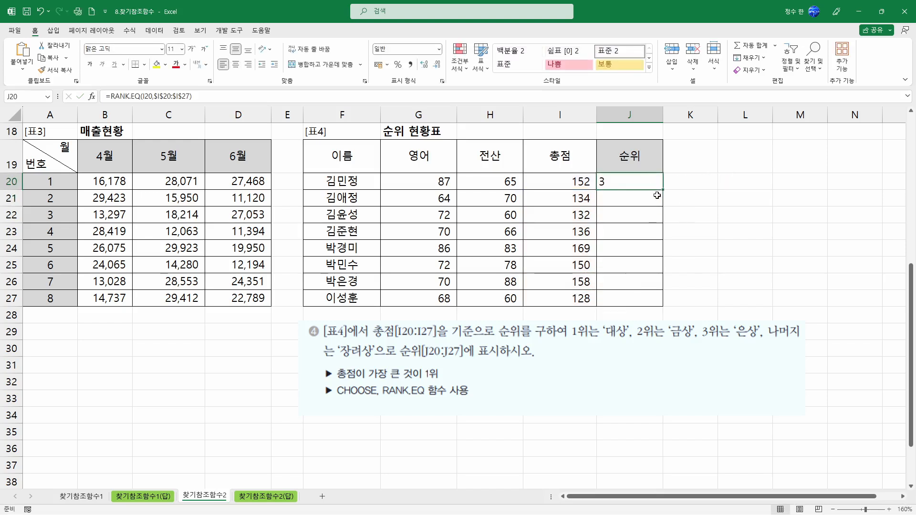
pyautogui.doubleClick(663, 190)
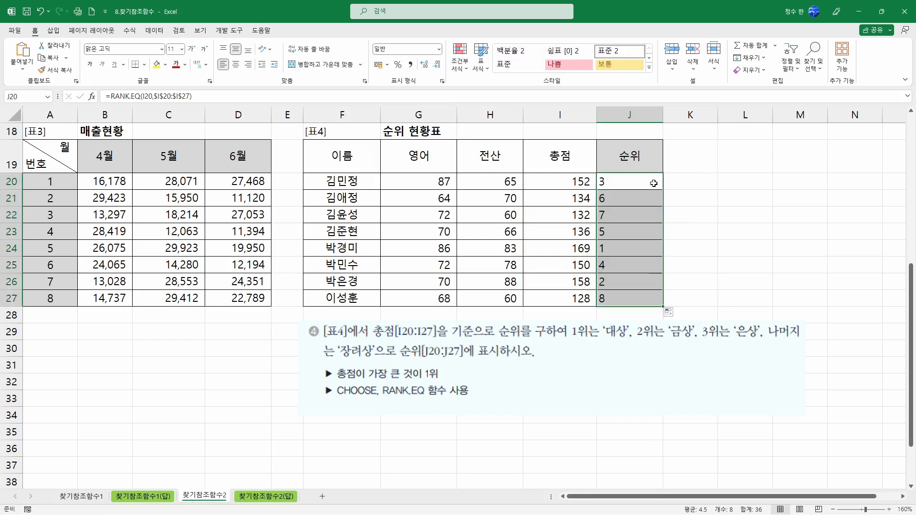
pyautogui.click(617, 252)
pyautogui.click(620, 281)
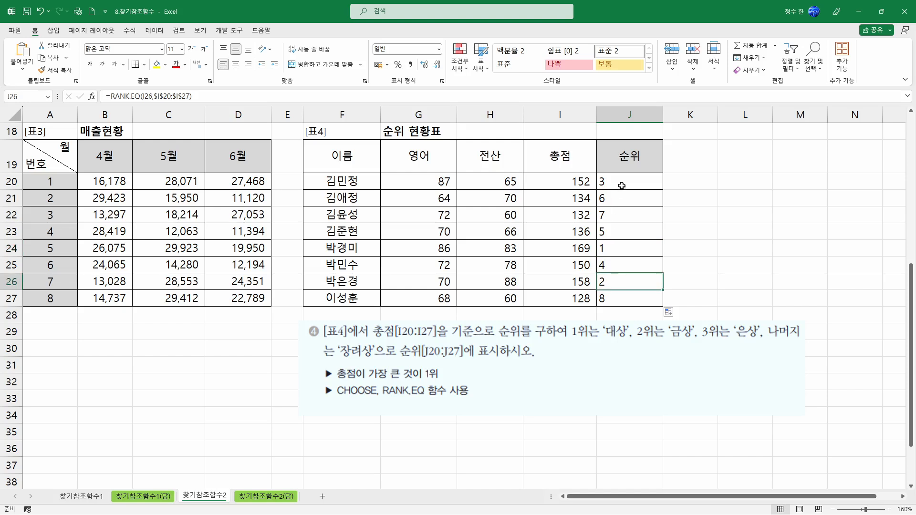
pyautogui.click(618, 251)
pyautogui.click(617, 286)
pyautogui.click(617, 183)
pyautogui.moveTo(620, 197); pyautogui.dragTo(626, 234)
# Wrap the RANK.EQ formula in J20 in a CHOOSE function as its index number.
pyautogui.doubleClick(629, 184)
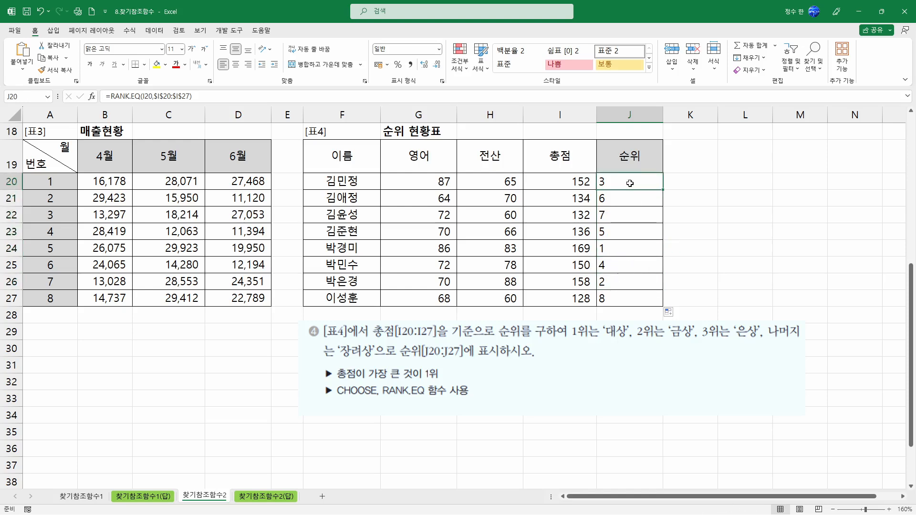
pyautogui.click(608, 184)
pyautogui.write('CHOOSE(')
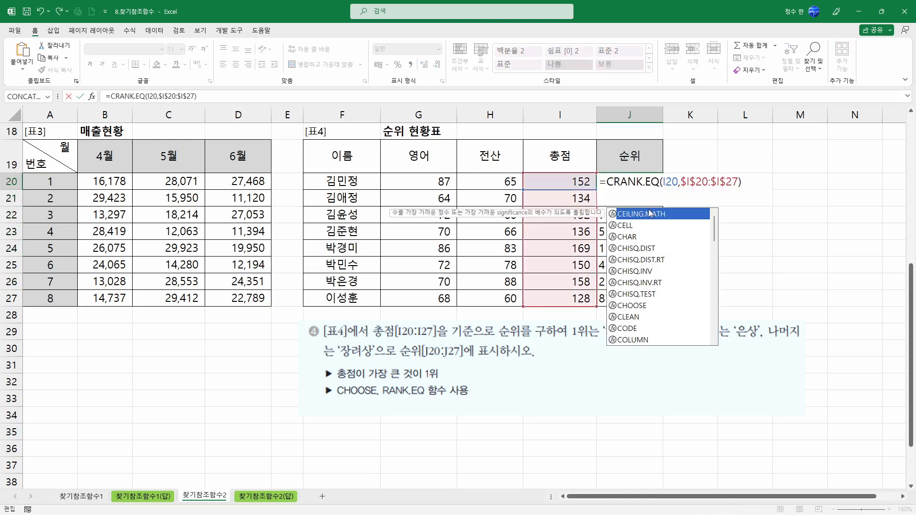
pyautogui.write(',')
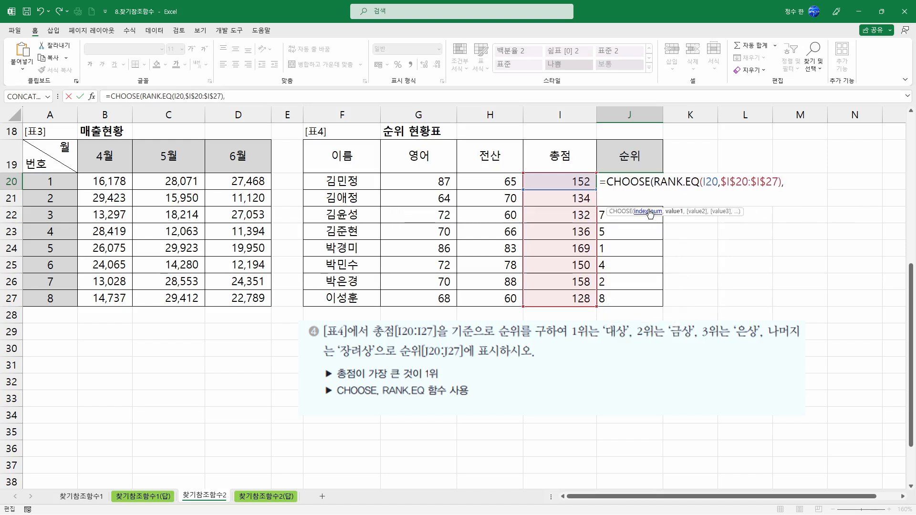
# Complete J20's CHOOSE formula with the values "대상","금상","은상","장려상" and fill it down through J27.
pyautogui.write('"대상"')
pyautogui.write(',"')
pyautogui.write(',')
pyautogui.write('금상",')
pyautogui.write('"은상"')
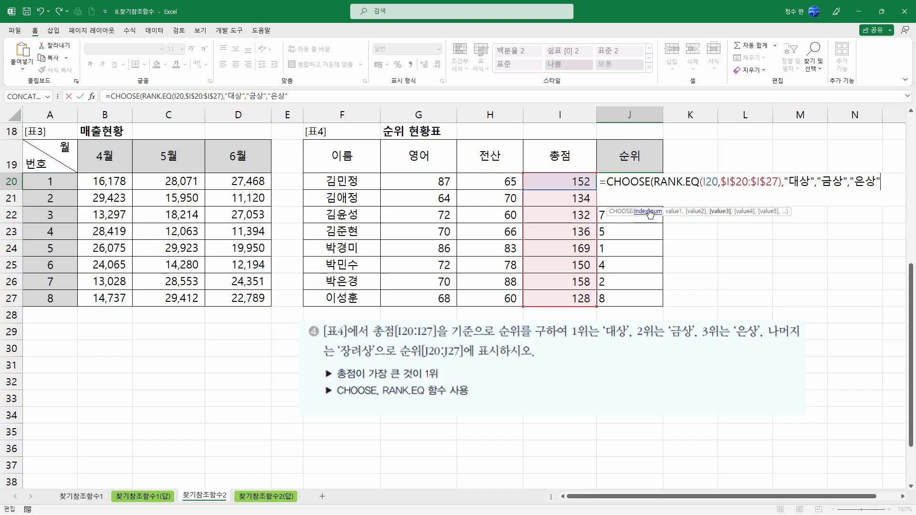
pyautogui.write(',"장려상')
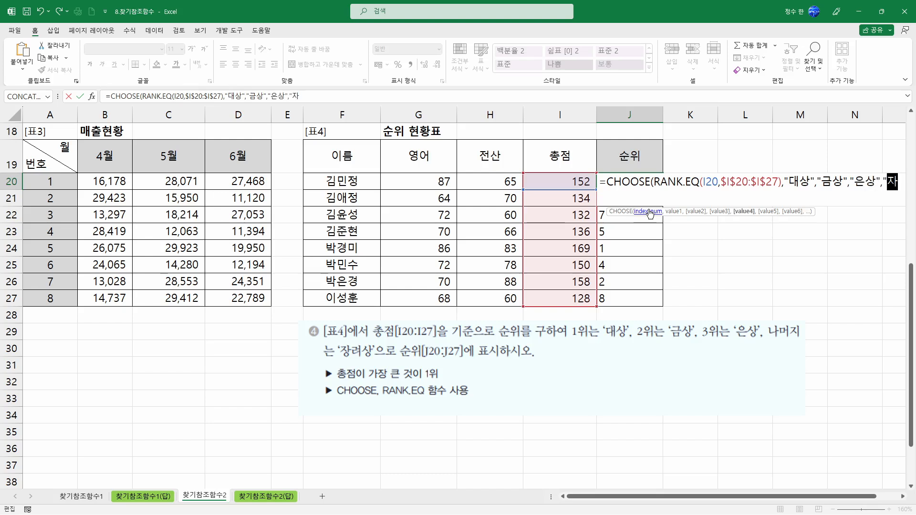
pyautogui.write('"')
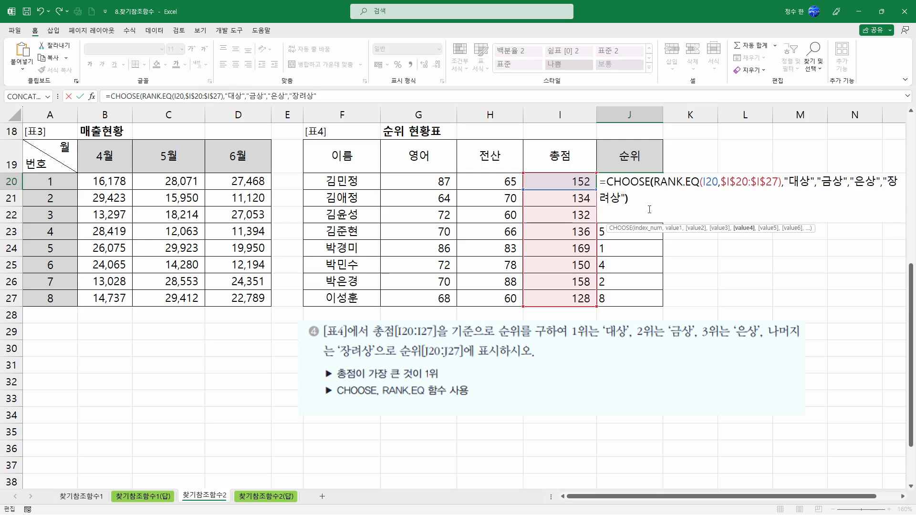
pyautogui.write(')')
pyautogui.press('Return')
pyautogui.click(647, 183)
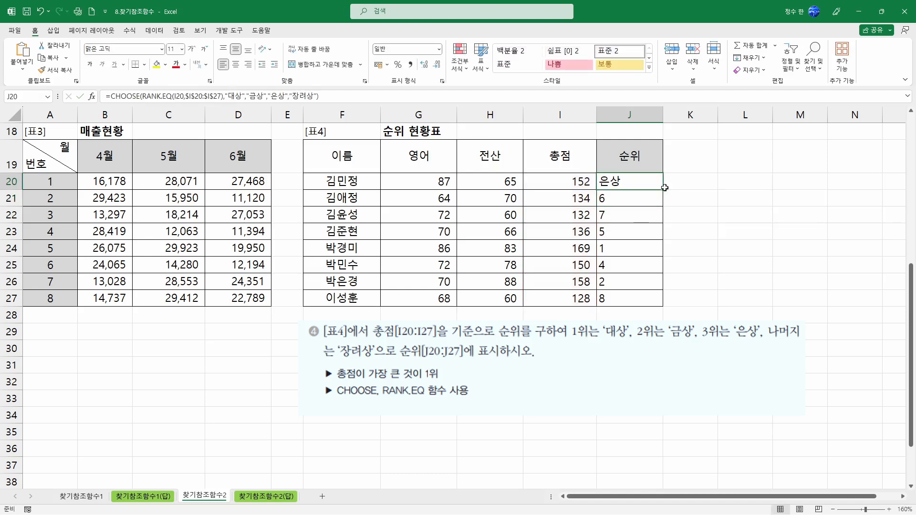
pyautogui.moveTo(663, 190); pyautogui.dragTo(652, 302)
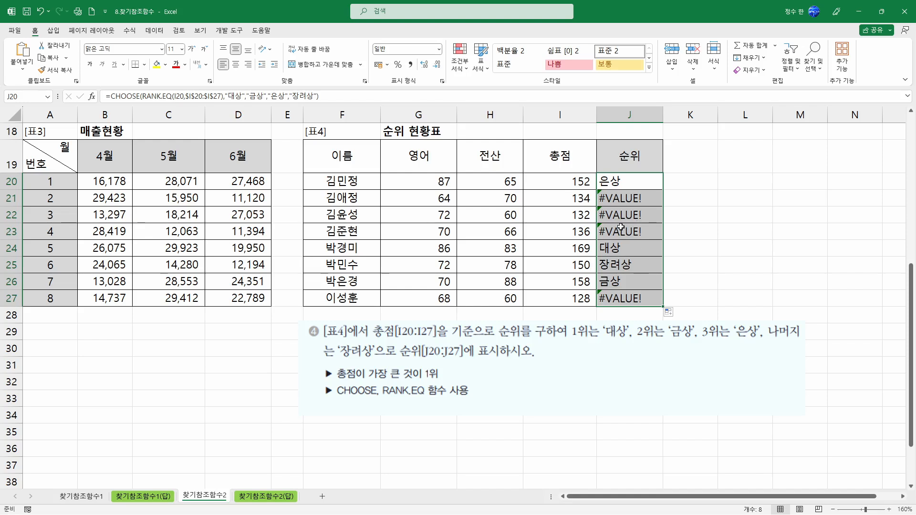
# Open the J20 formula, underline its RANK.EQ part in red ink, and draw arrows to each CHOOSE value and a question mark past the last.
pyautogui.doubleClick(637, 183)
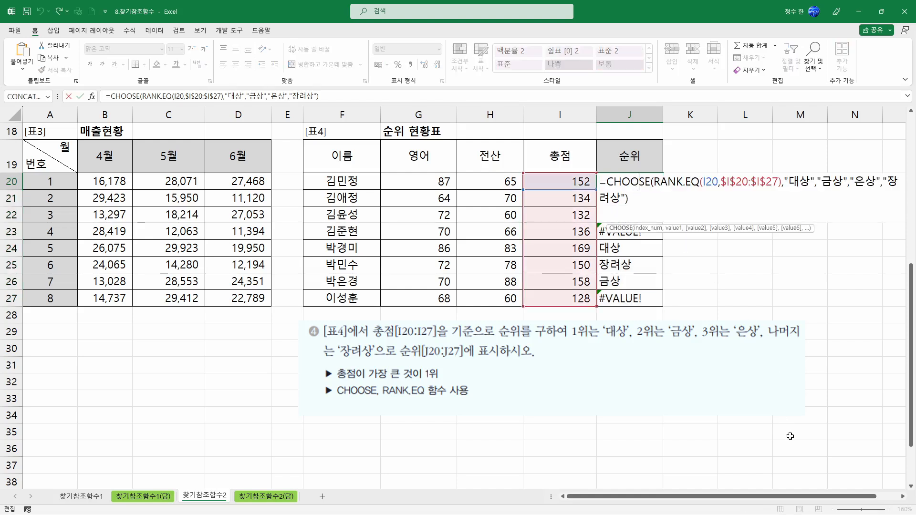
pyautogui.click(903, 496)
pyautogui.click(903, 496)
pyautogui.click(903, 497)
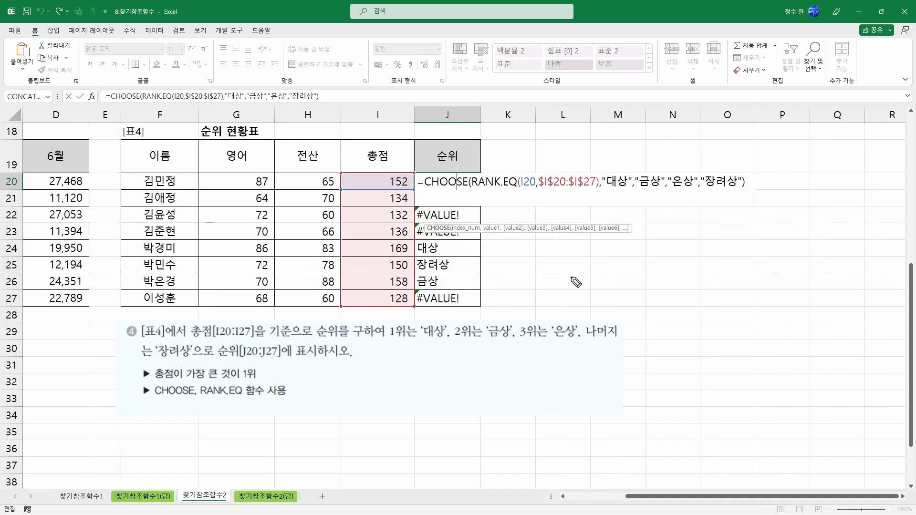
pyautogui.moveTo(473, 189); pyautogui.dragTo(601, 187)
pyautogui.moveTo(555, 190)
pyautogui.mouseDown()
pyautogui.moveTo(564, 201)
pyautogui.moveTo(615, 190)
pyautogui.mouseUp()
pyautogui.moveTo(605, 193); pyautogui.dragTo(625, 193)
pyautogui.moveTo(559, 196); pyautogui.dragTo(650, 190)
pyautogui.moveTo(641, 195); pyautogui.dragTo(653, 194)
pyautogui.moveTo(559, 197)
pyautogui.mouseDown()
pyautogui.moveTo(679, 191)
pyautogui.moveTo(728, 201)
pyautogui.mouseUp()
pyautogui.moveTo(559, 203)
pyautogui.mouseDown()
pyautogui.moveTo(756, 198)
pyautogui.moveTo(753, 182)
pyautogui.mouseUp()
pyautogui.moveTo(751, 192); pyautogui.dragTo(759, 193)
# Mark the #VALUE! cells of the 순위 column in red ink, erase the ink, and leave the J20 formula.
pyautogui.moveTo(418, 222); pyautogui.dragTo(496, 230)
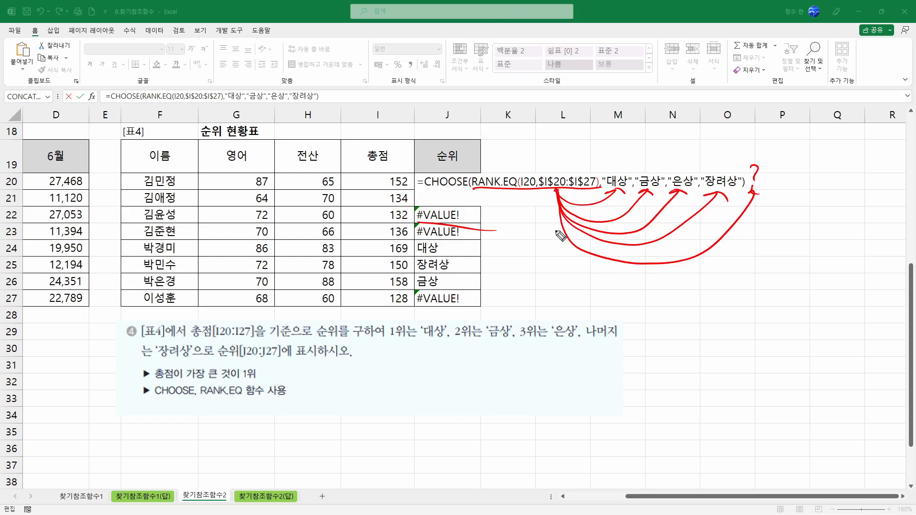
pyautogui.moveTo(453, 215); pyautogui.dragTo(459, 218)
pyautogui.moveTo(456, 228); pyautogui.dragTo(459, 243)
pyautogui.moveTo(456, 302); pyautogui.dragTo(462, 299)
pyautogui.press('e')
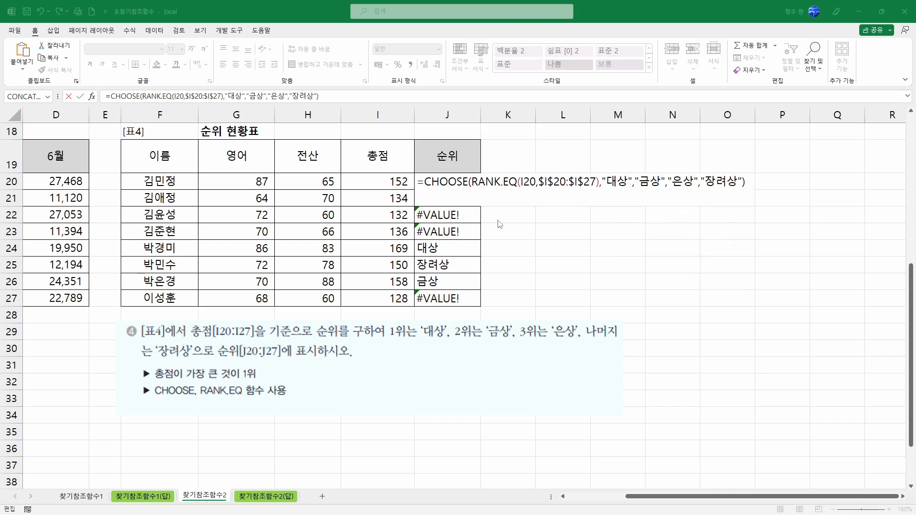
pyautogui.press('Escape')
pyautogui.press('Escape')
# Add four more "장려상" values to the end of J20's CHOOSE formula and fill it down through J27.
pyautogui.click(459, 196)
pyautogui.doubleClick(463, 184)
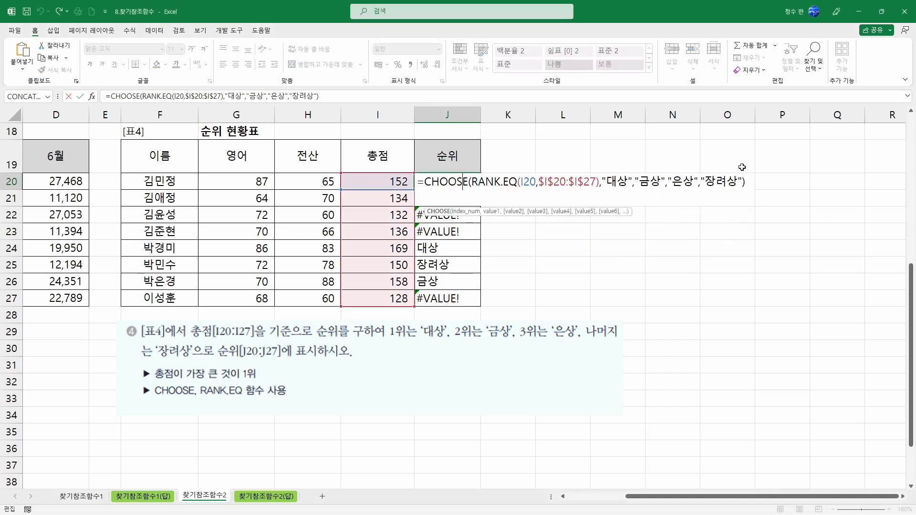
pyautogui.moveTo(703, 182); pyautogui.dragTo(743, 185)
pyautogui.click(750, 182)
pyautogui.press('BackSpace')
pyautogui.write(',')
pyautogui.hotkey('ctrl', 'v')
pyautogui.write(',')
pyautogui.hotkey('ctrl', 'v')
pyautogui.write(',')
pyautogui.hotkey('ctrl', 'v')
pyautogui.write(',')
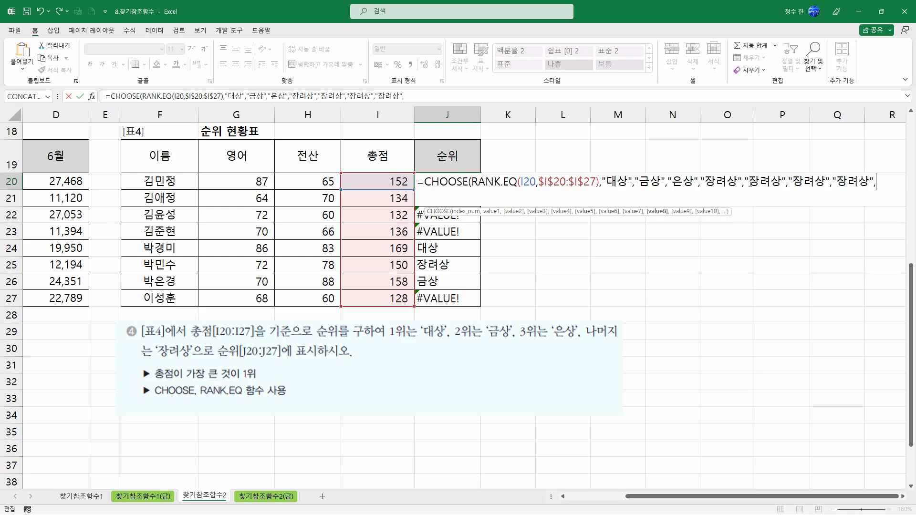
pyautogui.hotkey('ctrl', 'v')
pyautogui.write(')')
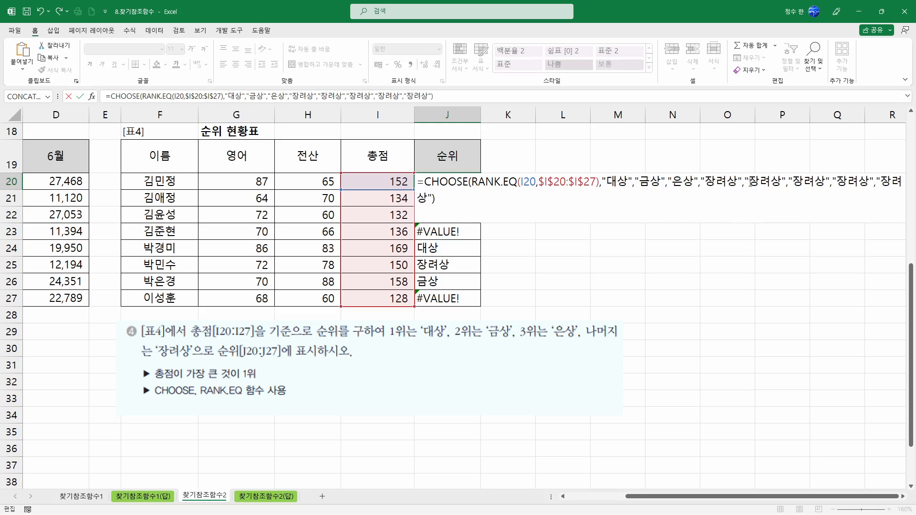
pyautogui.press('Return')
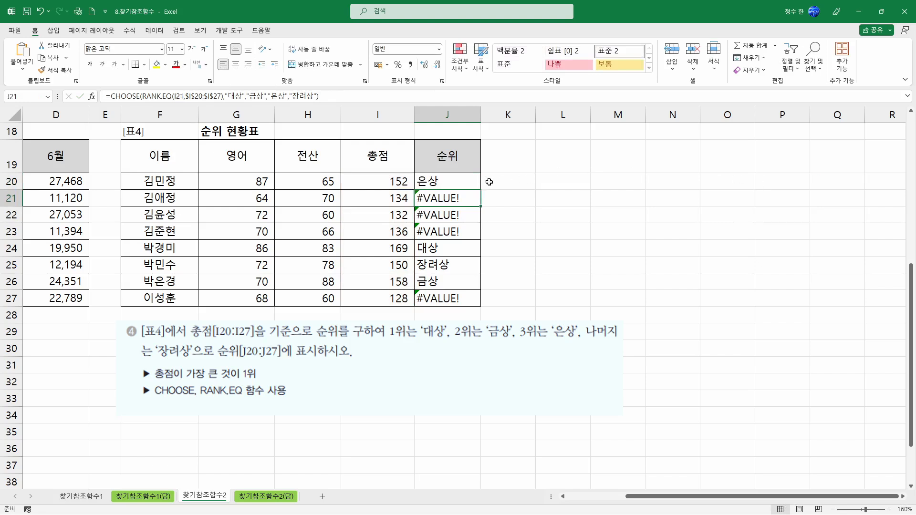
pyautogui.click(470, 181)
pyautogui.doubleClick(481, 190)
# Remove every "장려상" value from J20's CHOOSE formula, leaving "대상","금상","은상", and fill it down through J27.
pyautogui.doubleClick(468, 182)
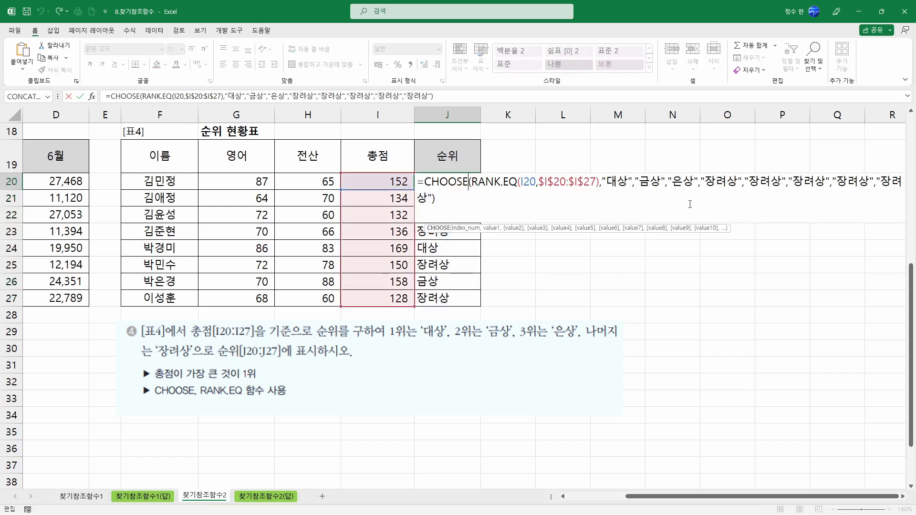
pyautogui.click(621, 169)
pyautogui.doubleClick(474, 184)
pyautogui.moveTo(702, 183); pyautogui.dragTo(720, 208)
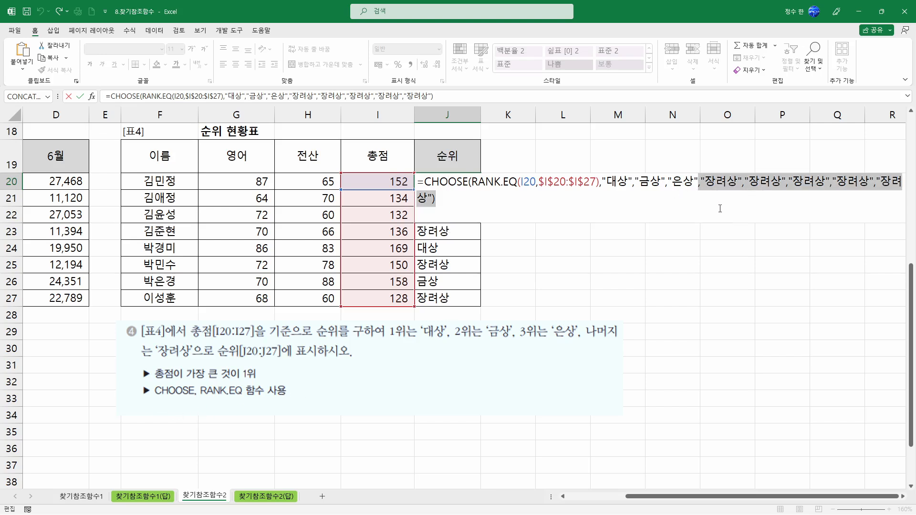
pyautogui.press('BackSpace')
pyautogui.write(')')
pyautogui.press('Return')
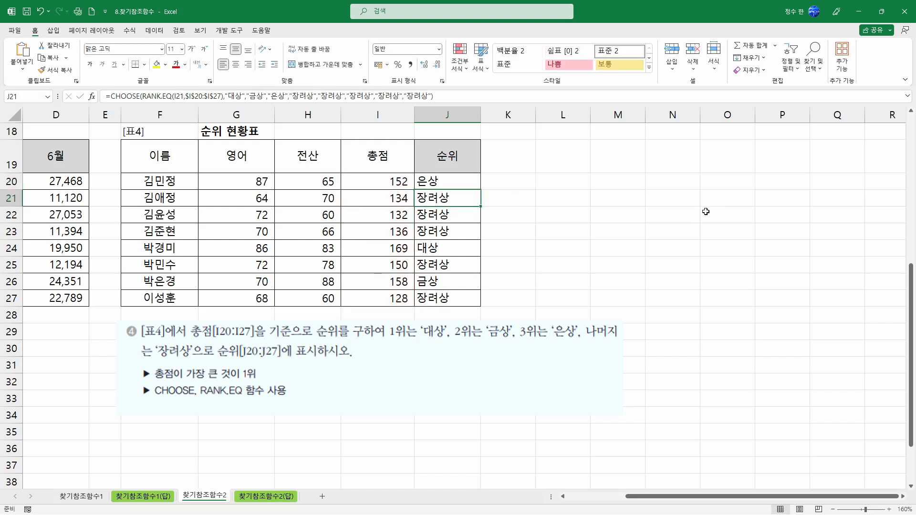
pyautogui.click(446, 182)
pyautogui.moveTo(481, 189); pyautogui.dragTo(474, 300)
# Wrap J20's CHOOSE formula in IFERROR with "장려상" as the error value and fill it down through J27.
pyautogui.doubleClick(457, 184)
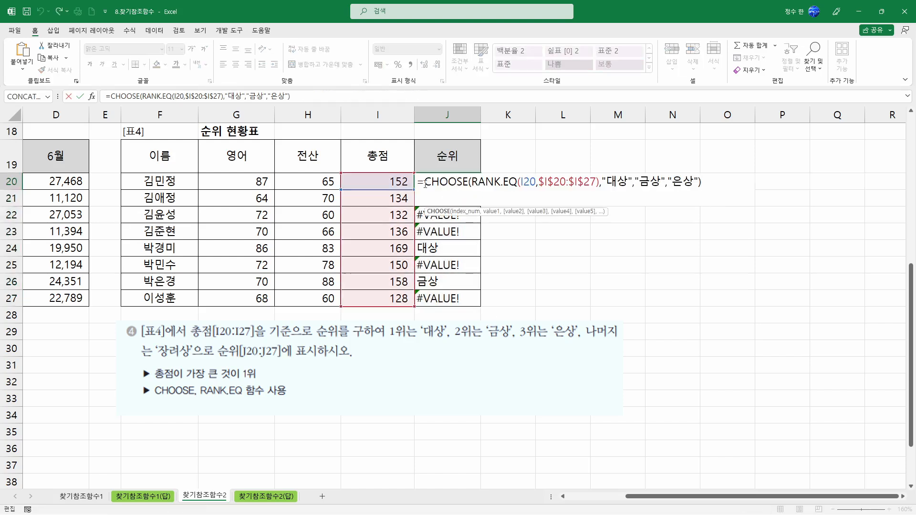
pyautogui.write('IFERROR(')
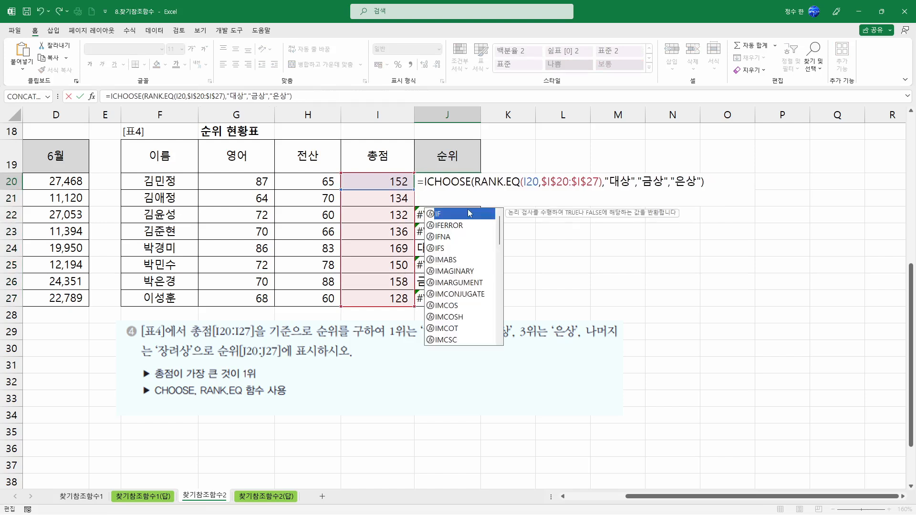
pyautogui.write(',"자')
pyautogui.write('장려상")')
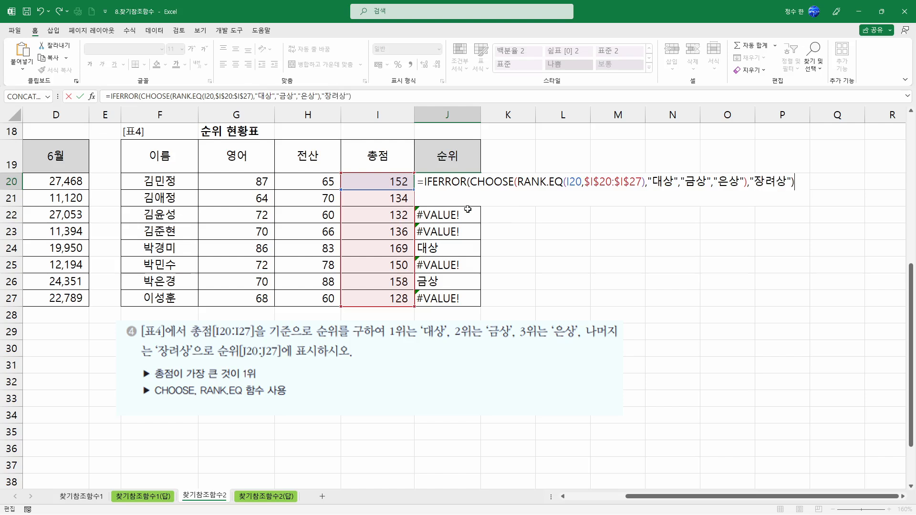
pyautogui.press('Return')
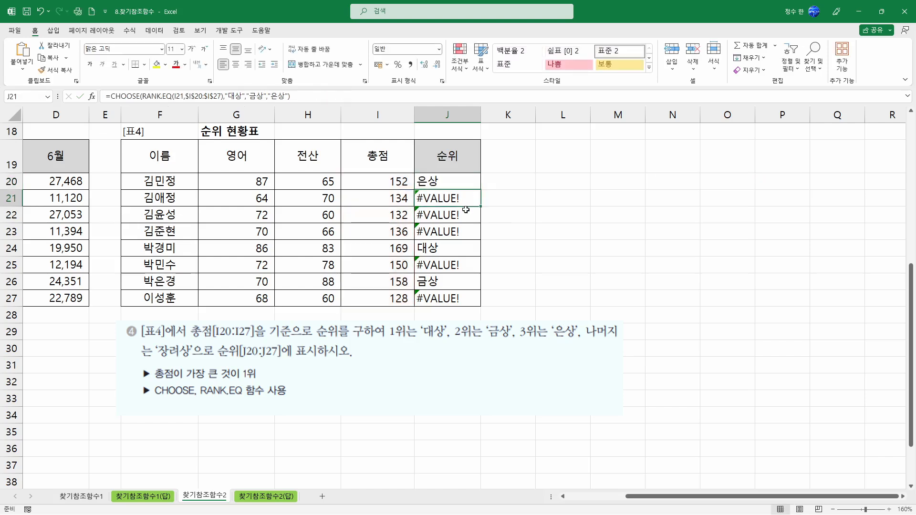
pyautogui.click(469, 184)
pyautogui.moveTo(480, 190); pyautogui.dragTo(478, 299)
pyautogui.click(460, 182)
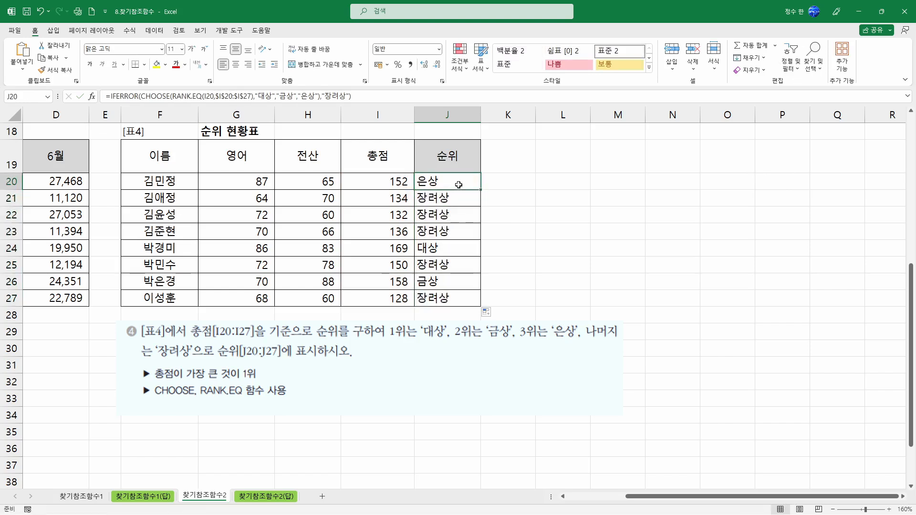
pyautogui.doubleClick(460, 181)
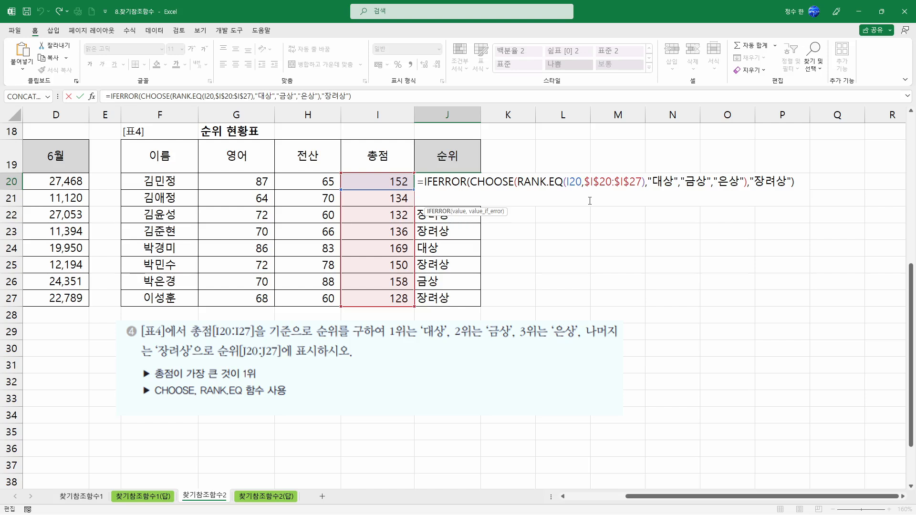
pyautogui.press('Escape')
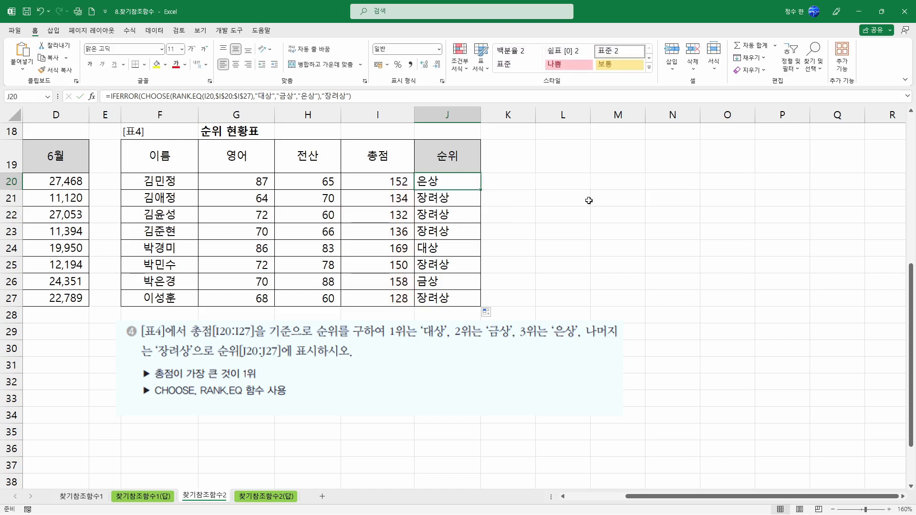